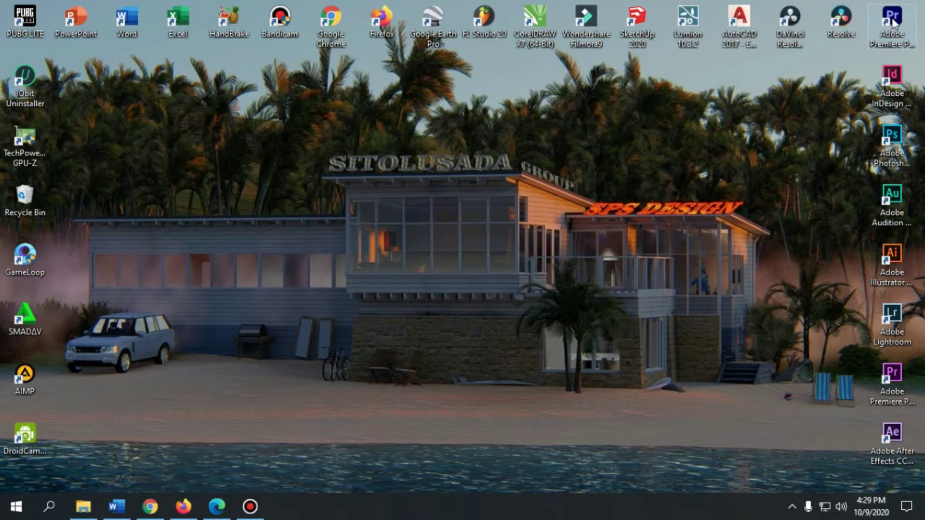
# Launch Adobe Premiere Pro 2020 and start a new project from its home screen
pyautogui.doubleClick(892, 21)
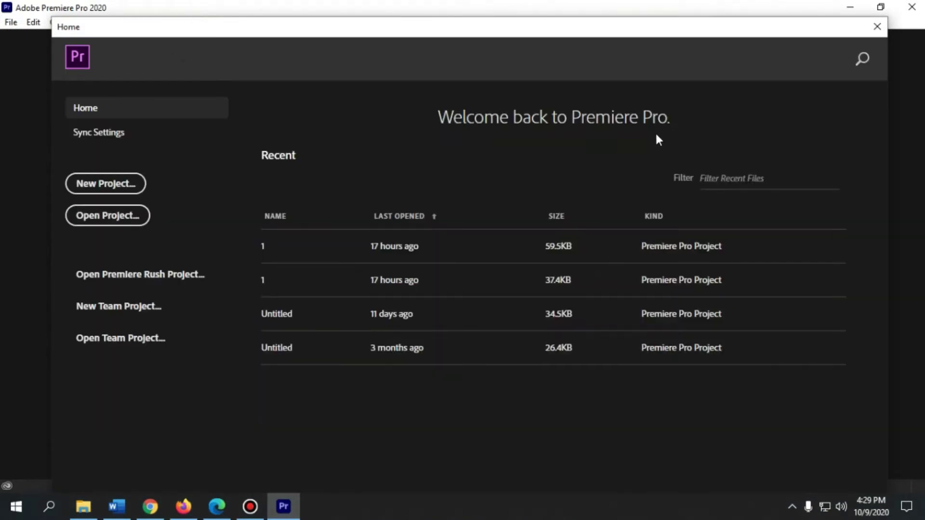
pyautogui.click(77, 187)
pyautogui.click(119, 187)
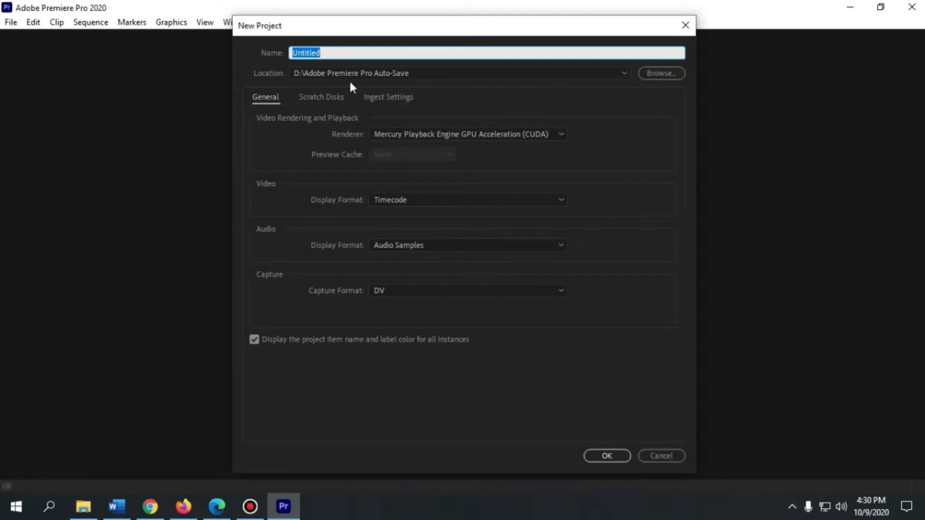
# Set the new project's location to D: and name it "tutorial"
pyautogui.click(408, 73)
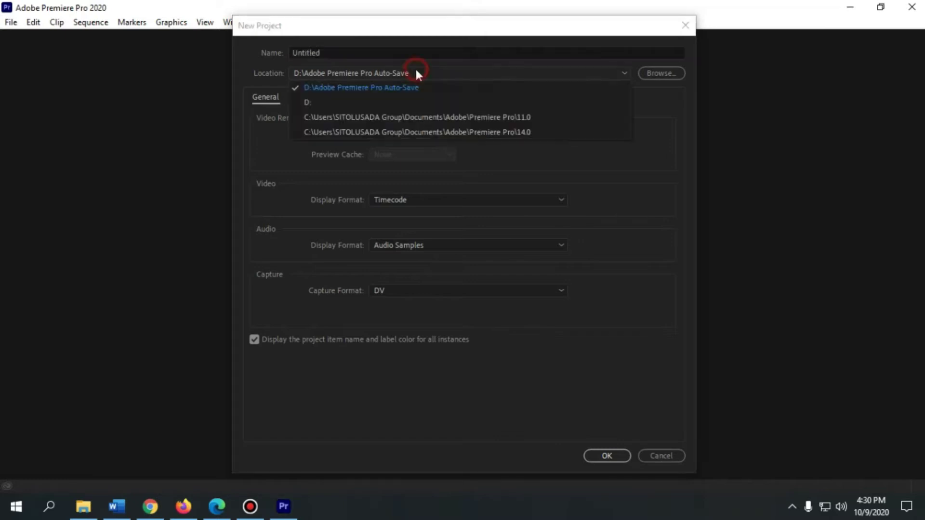
pyautogui.click(328, 107)
pyautogui.moveTo(342, 51); pyautogui.dragTo(269, 50)
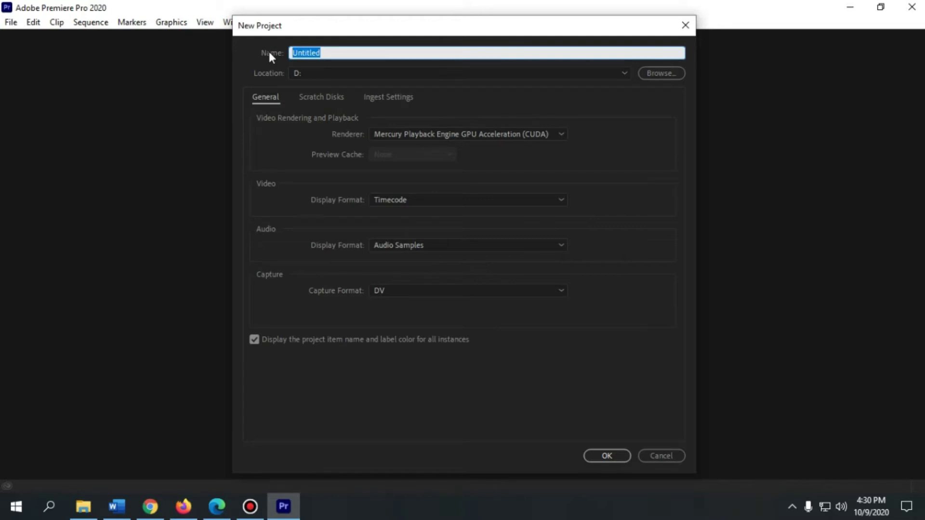
pyautogui.write('tutorial')
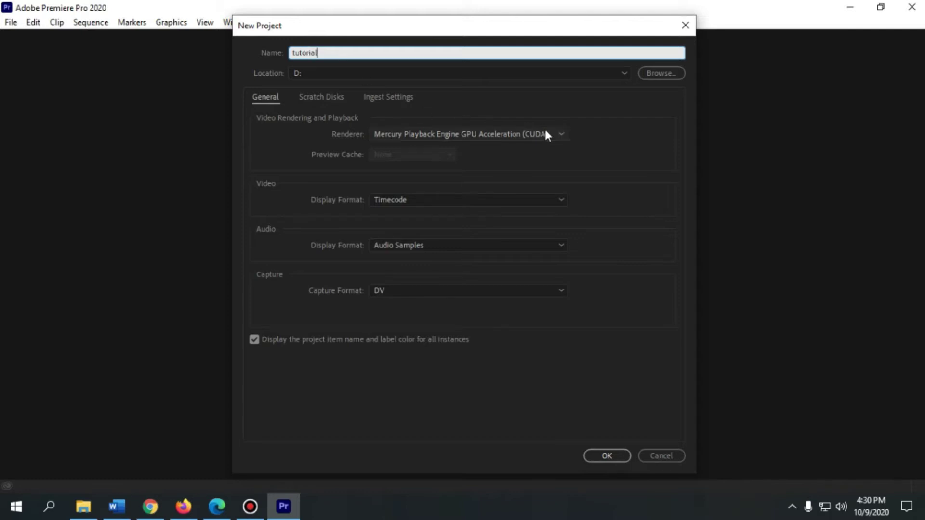
# Choose Mercury Playback Engine GPU Acceleration (CUDA) as the project's renderer
pyautogui.click(560, 134)
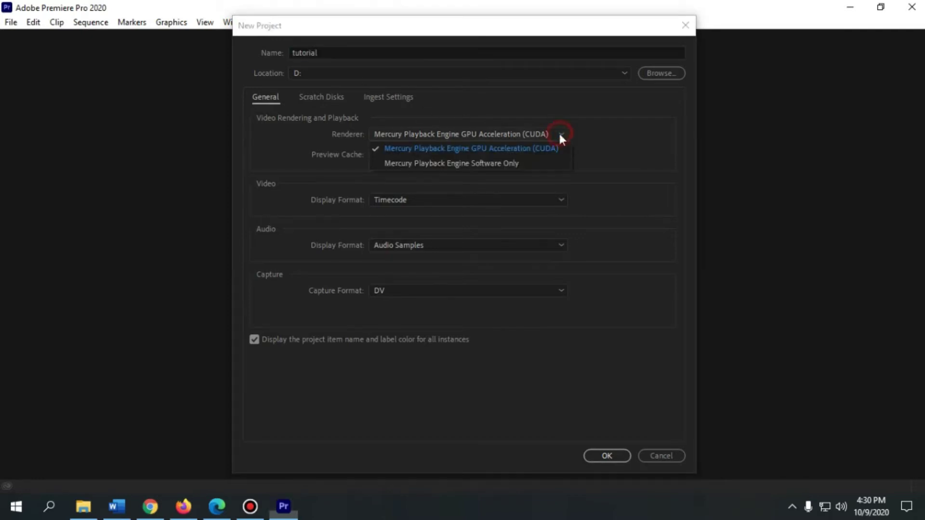
pyautogui.click(471, 153)
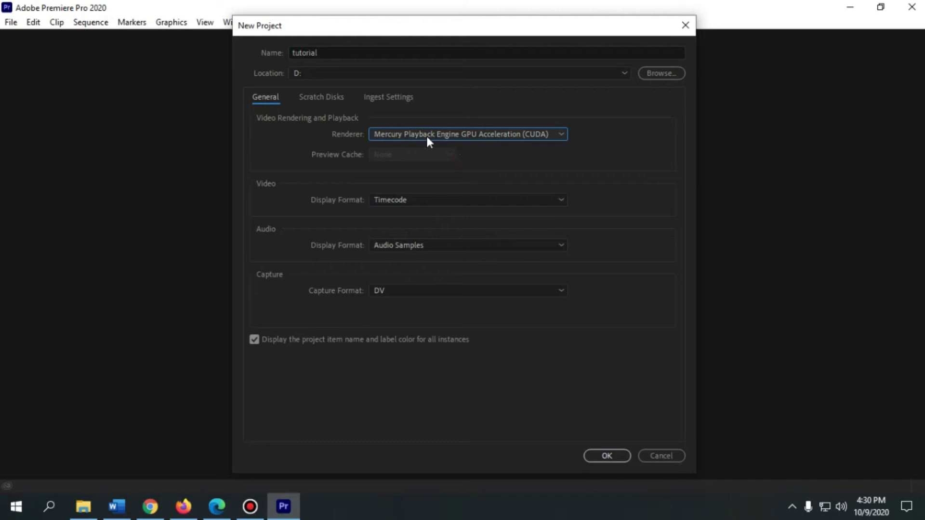
pyautogui.click(557, 131)
pyautogui.click(556, 131)
# Review the available options for the video display format, audio display format and capture format
pyautogui.click(563, 200)
pyautogui.click(563, 200)
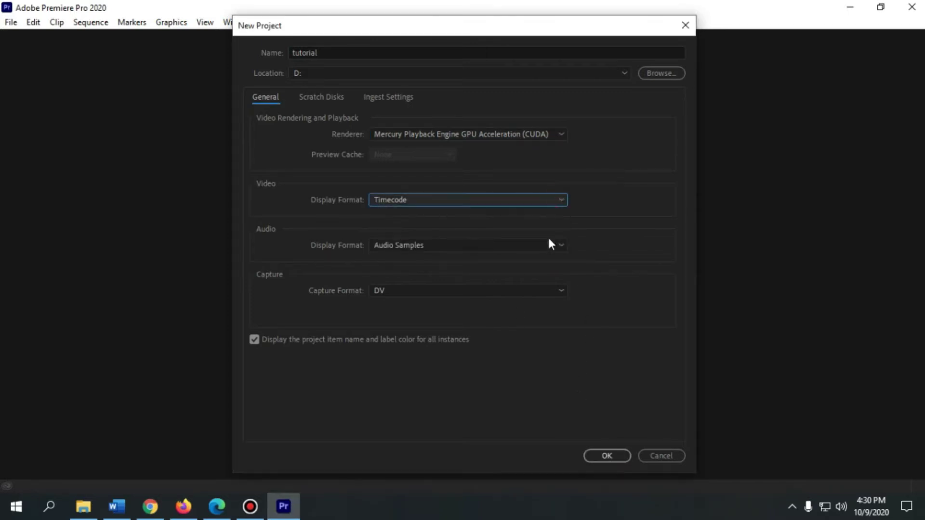
pyautogui.click(553, 244)
pyautogui.click(553, 244)
pyautogui.click(559, 289)
pyautogui.click(560, 290)
pyautogui.click(560, 291)
pyautogui.click(560, 290)
# Create the project, keeping Mercury Playback Engine GPU Acceleration (CUDA) as the renderer
pyautogui.click(555, 135)
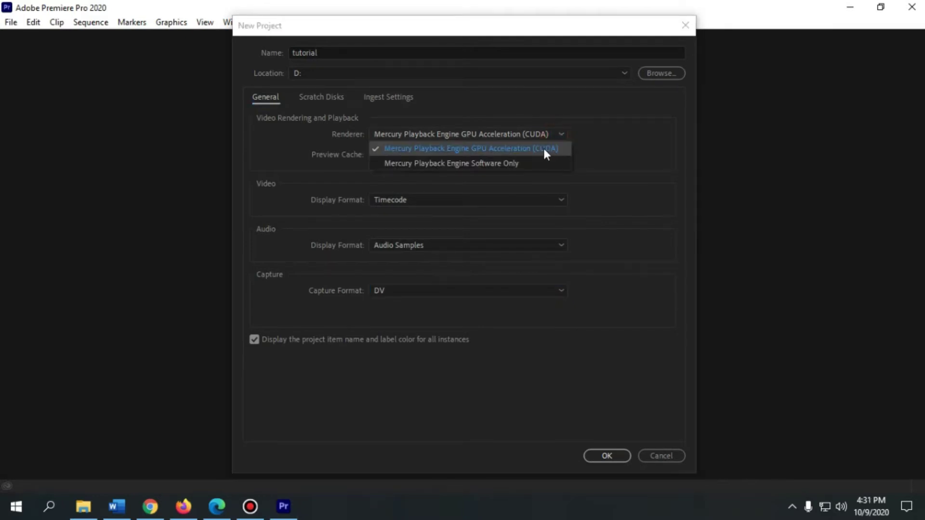
pyautogui.click(599, 461)
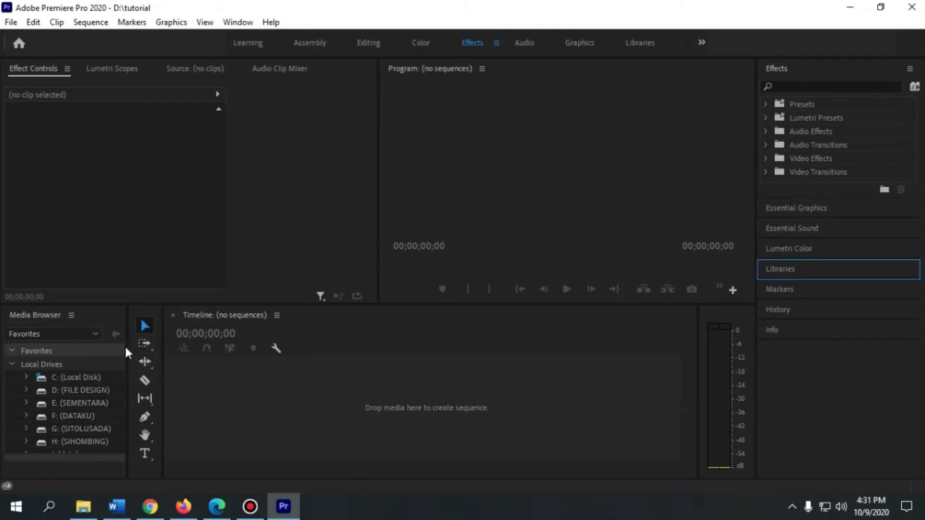
# Shift the dividers around the monitor panels slightly, and look over the Source, Lumetri Scopes and Effect Controls panels
pyautogui.click(378, 305)
pyautogui.moveTo(391, 304); pyautogui.dragTo(392, 193)
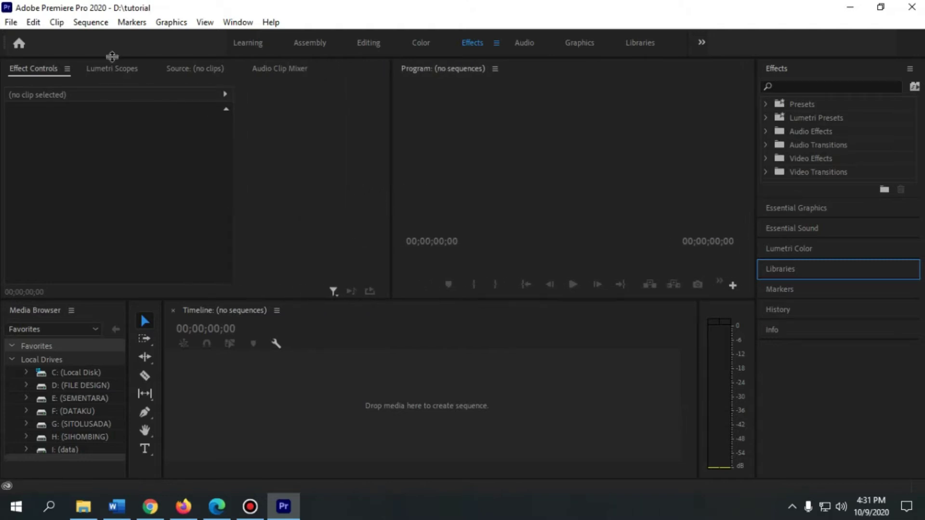
pyautogui.click(177, 70)
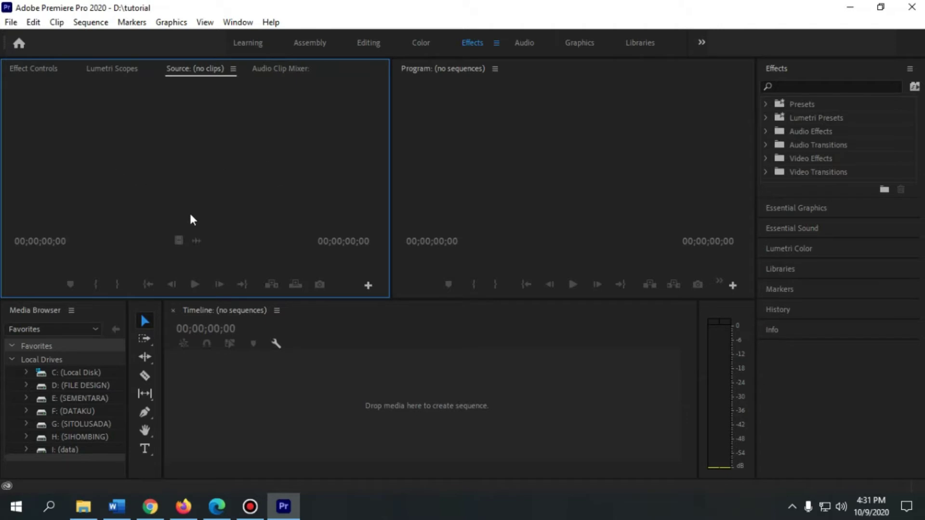
pyautogui.click(96, 81)
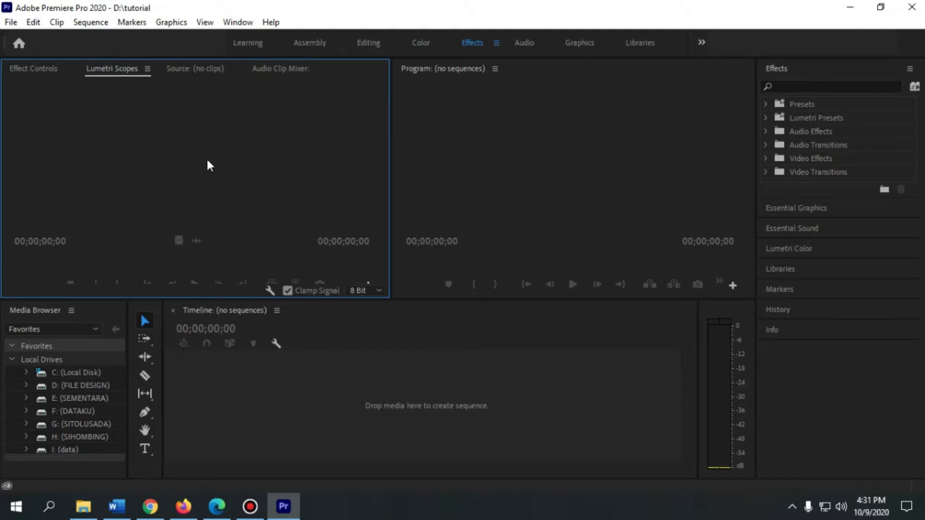
pyautogui.click(37, 71)
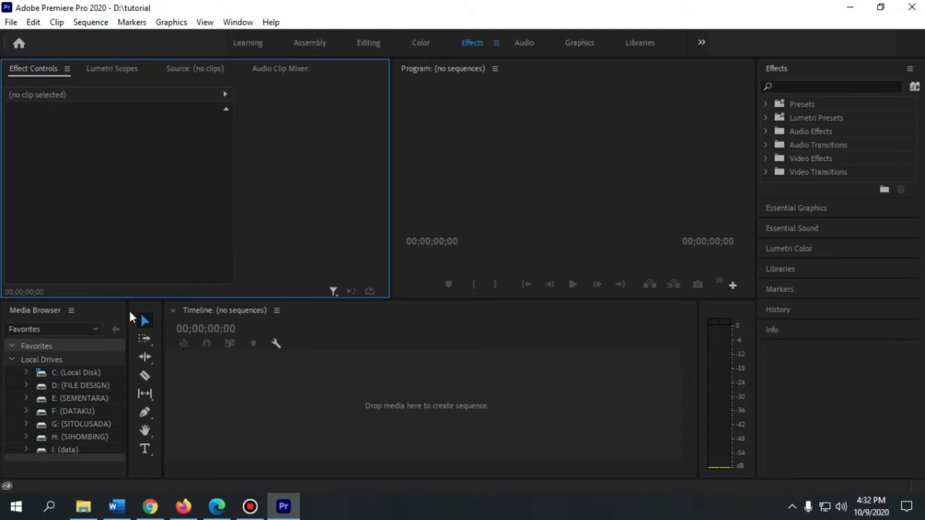
# Widen the Media Browser to look over its list of drives, and widen the Program monitor
pyautogui.moveTo(127, 310); pyautogui.dragTo(256, 317)
pyautogui.click(136, 383)
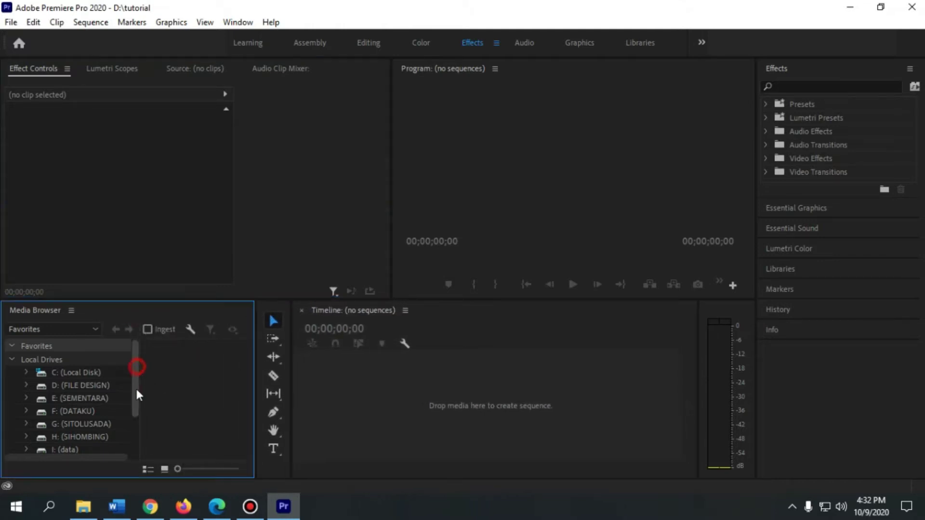
pyautogui.scroll(-2, 138, 401)
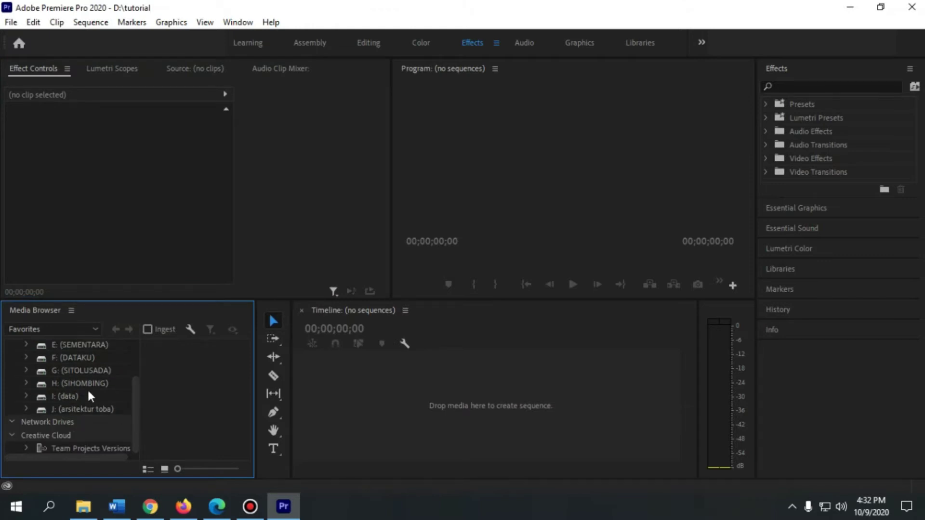
pyautogui.scroll(2, 133, 405)
pyautogui.scroll(-2, 137, 412)
pyautogui.scroll(1, 134, 383)
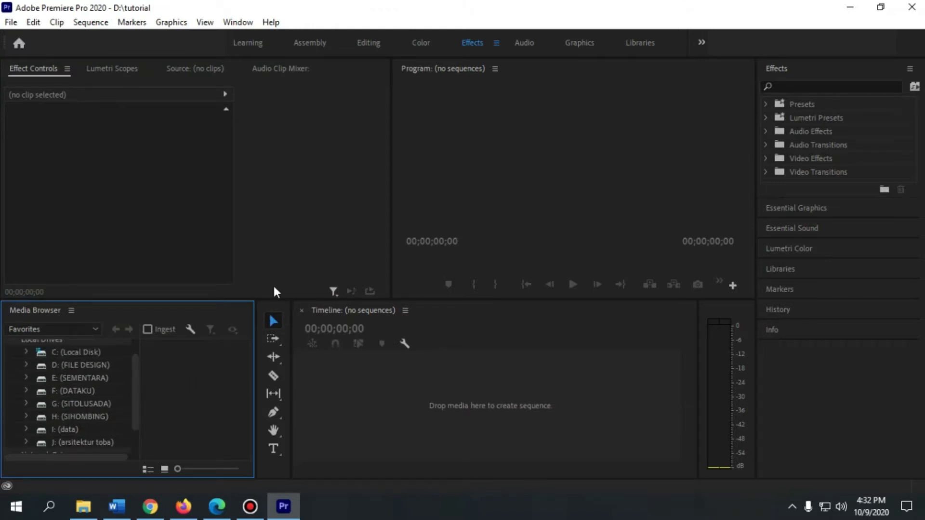
pyautogui.moveTo(391, 197); pyautogui.dragTo(296, 200)
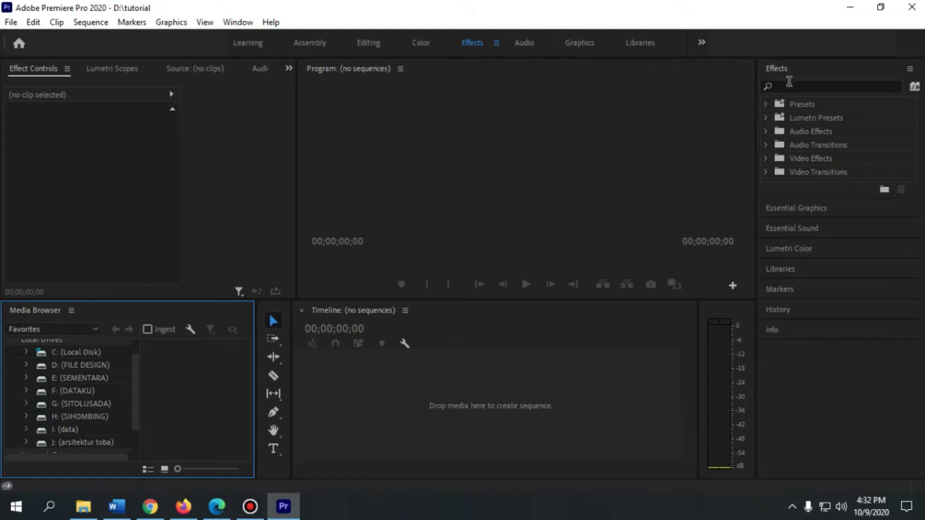
# Look through the effects categories, expanding Video Transitions and its Zoom group
pyautogui.click(765, 103)
pyautogui.click(769, 103)
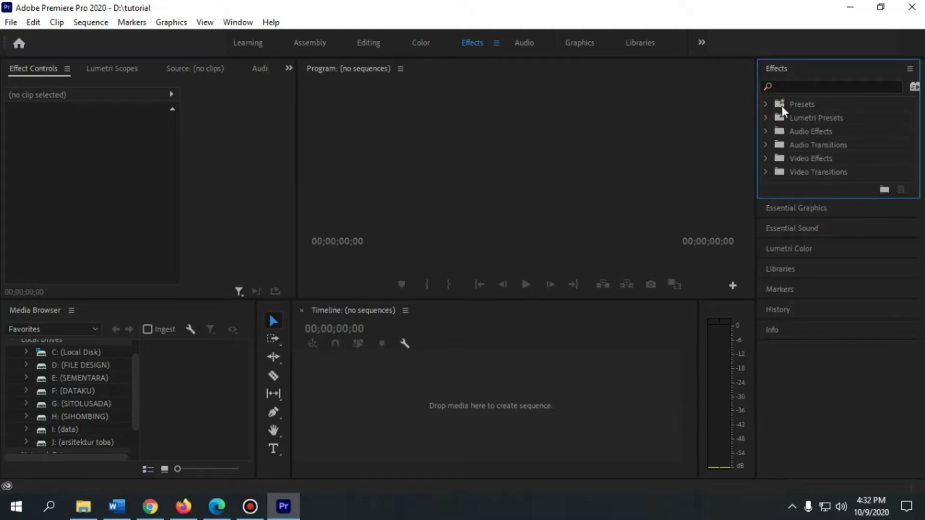
pyautogui.click(769, 102)
pyautogui.click(768, 100)
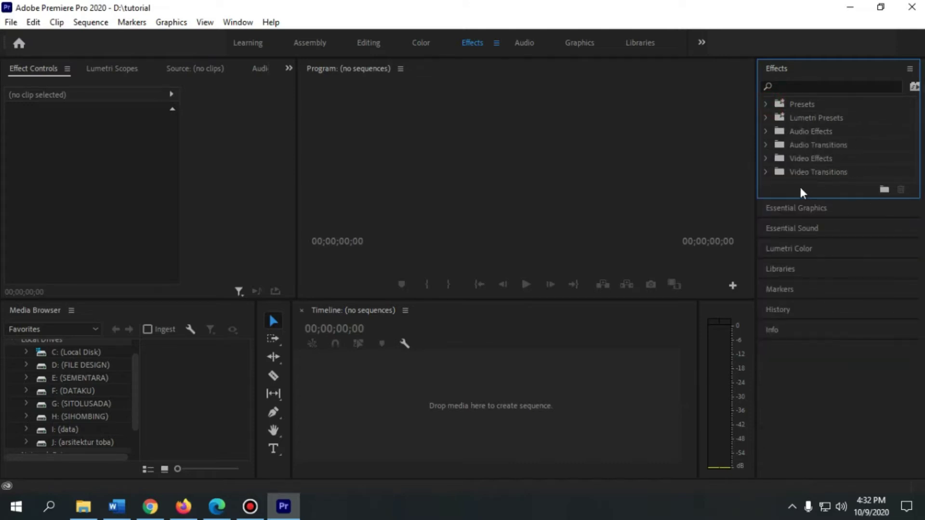
pyautogui.click(767, 172)
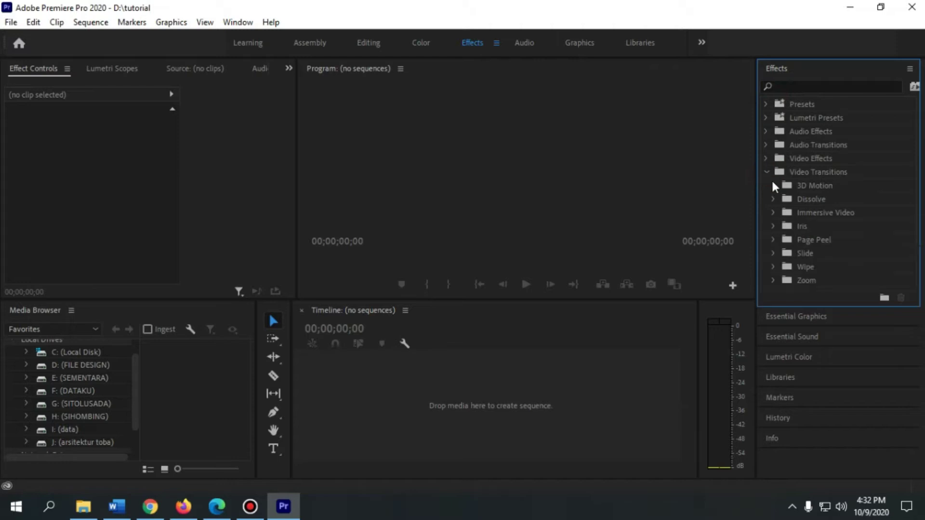
pyautogui.click(772, 281)
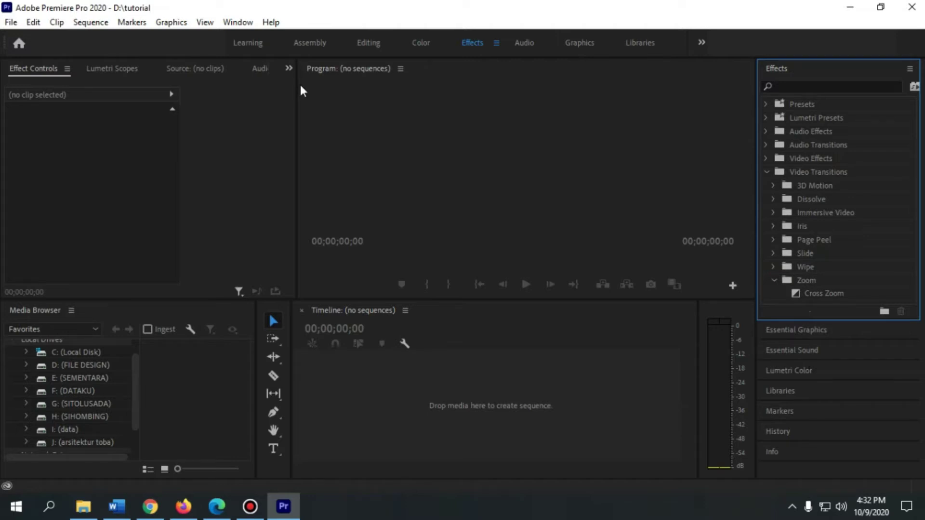
# Switch to File Explorer and open the arsitektur toba (J:) drive
pyautogui.moveTo(83, 510)
pyautogui.click(85, 509)
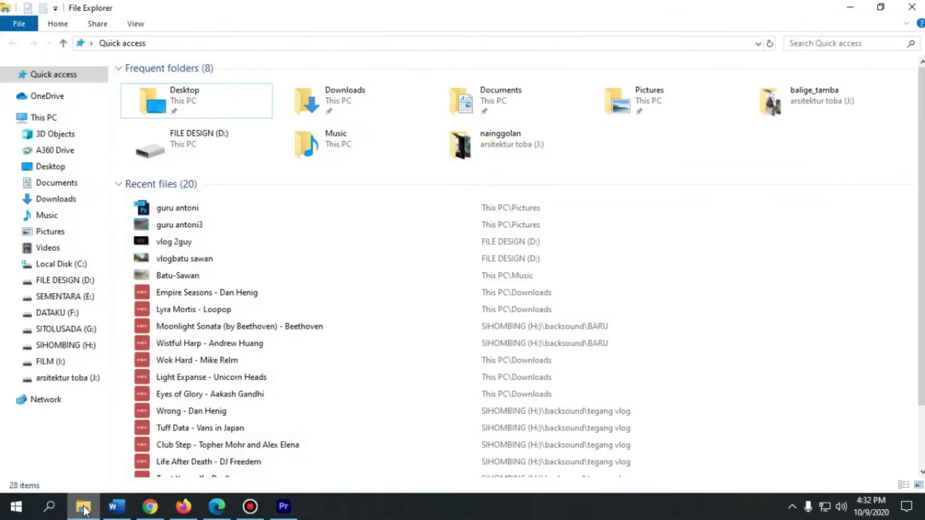
pyautogui.click(63, 378)
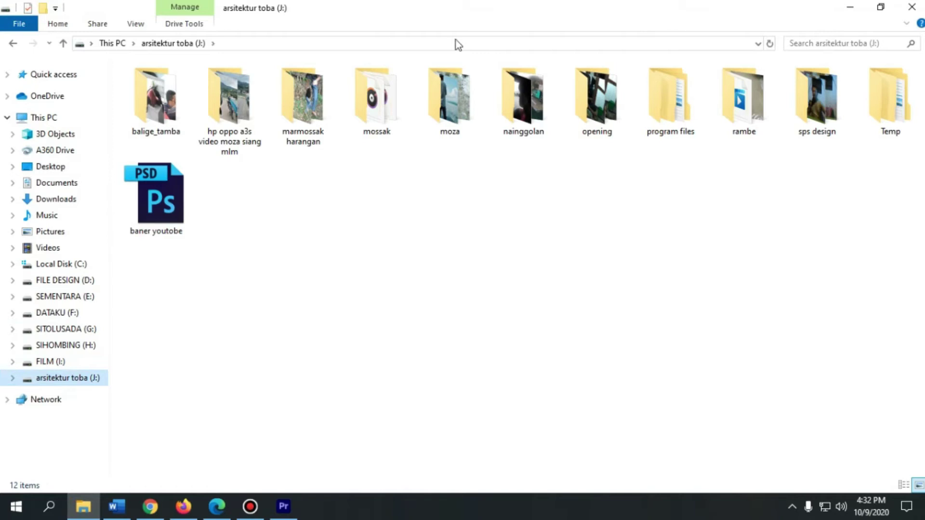
# Browse the footage in the "marmossak harangan" and "hp oppo a3s video moza siang mlm" folders, then return to the J: drive
pyautogui.doubleClick(306, 118)
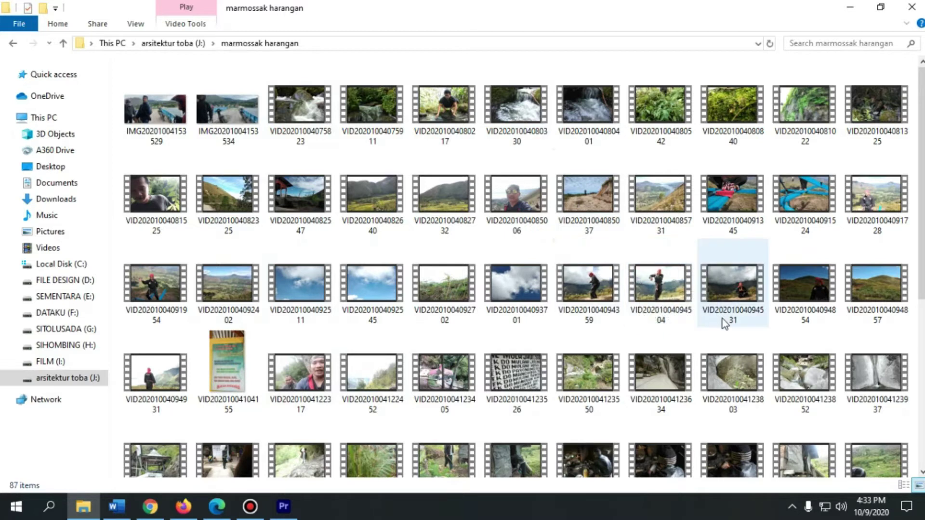
pyautogui.scroll(-3, 722, 322)
pyautogui.scroll(-1, 722, 334)
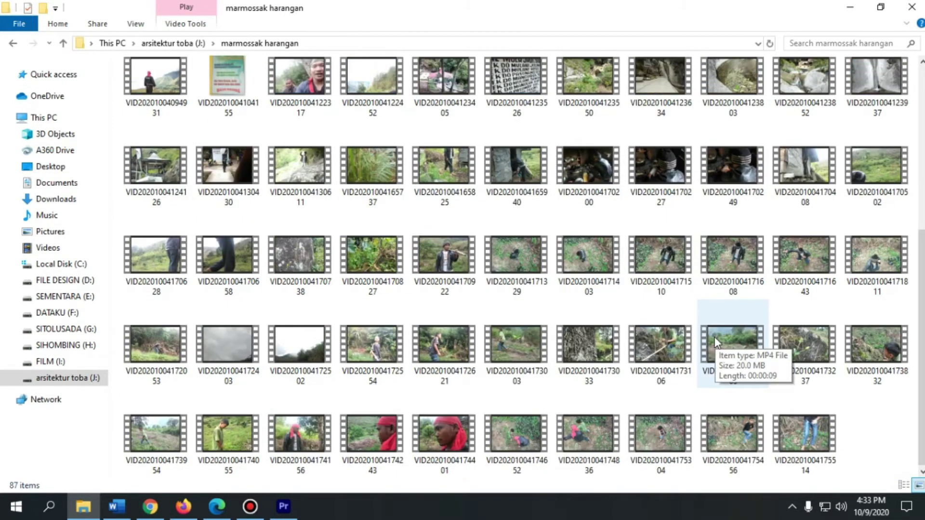
pyautogui.scroll(4, 710, 336)
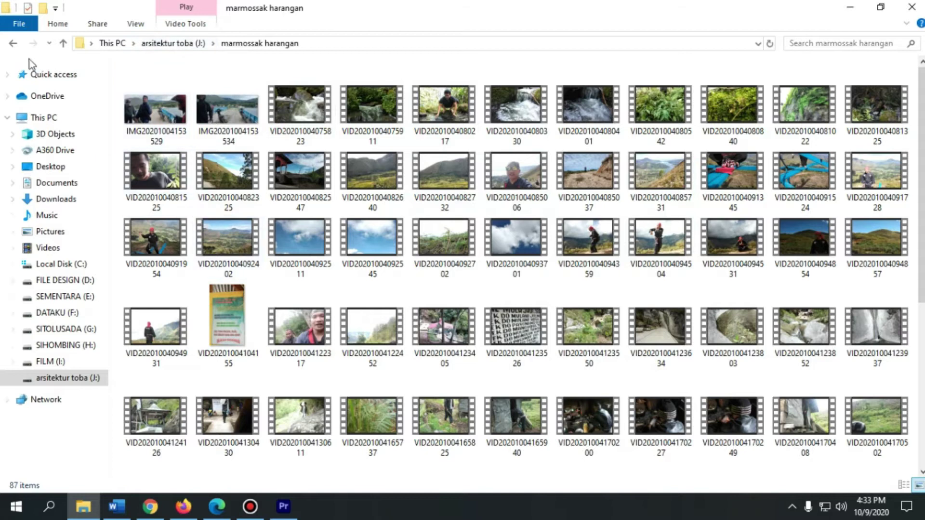
pyautogui.click(13, 42)
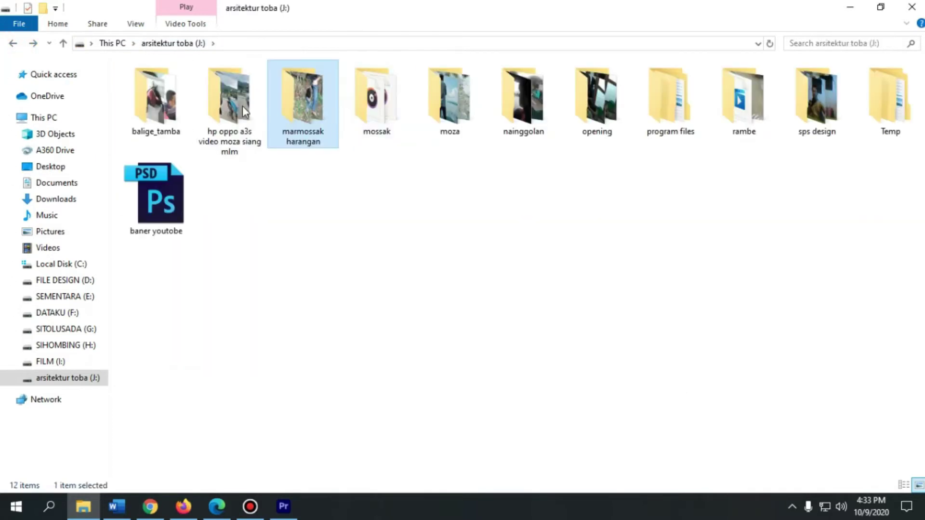
pyautogui.doubleClick(242, 105)
pyautogui.click(12, 43)
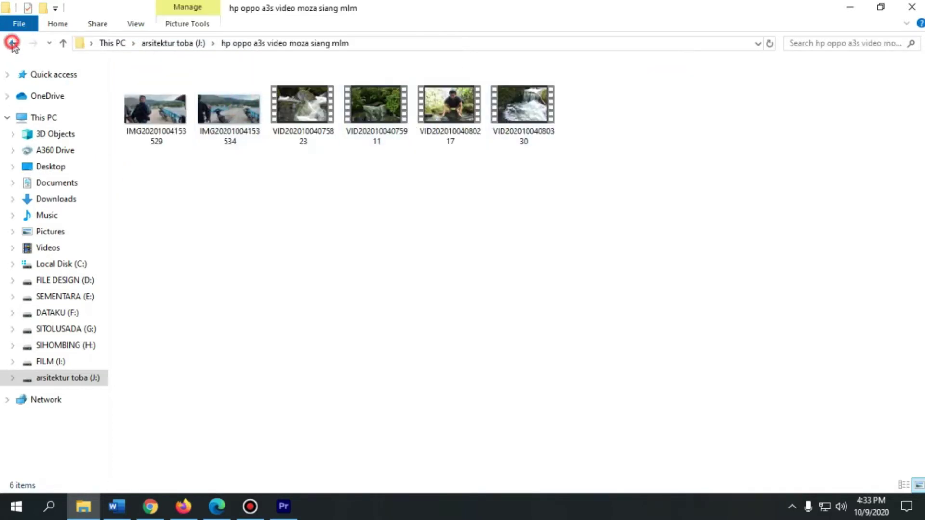
# Place the MVI_0019 video from the "mossak" folder in Premiere Pro's empty timeline to create a sequence
pyautogui.doubleClick(394, 108)
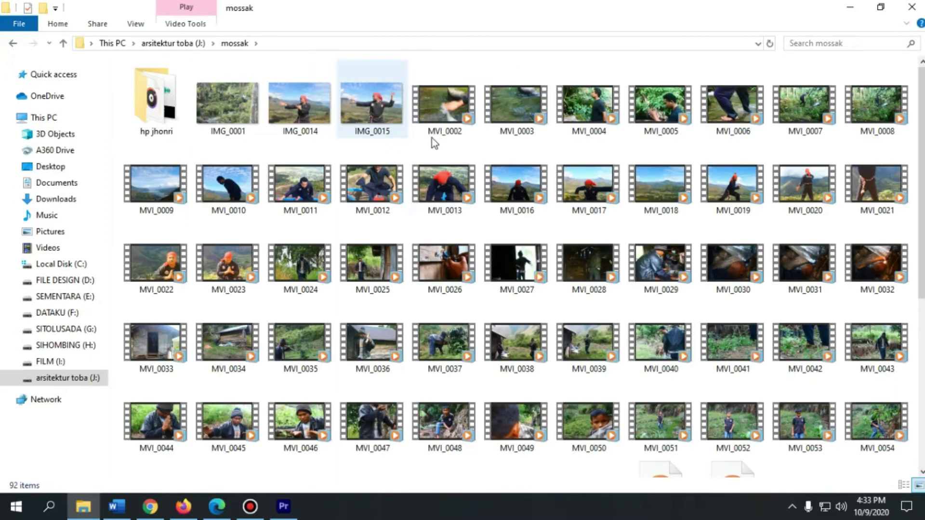
pyautogui.moveTo(731, 197)
pyautogui.mouseDown()
pyautogui.moveTo(327, 385)
pyautogui.moveTo(289, 414)
pyautogui.moveTo(735, 204)
pyautogui.mouseUp()
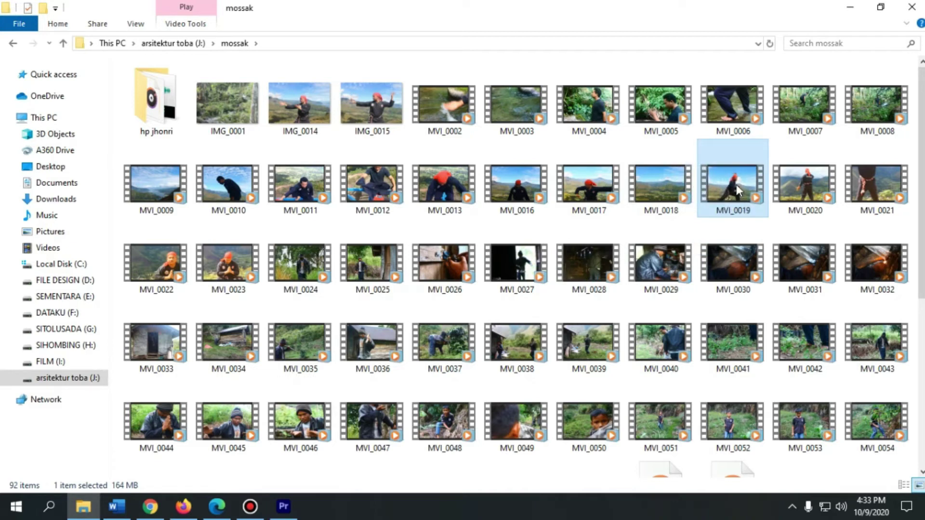
pyautogui.moveTo(736, 181); pyautogui.dragTo(463, 400)
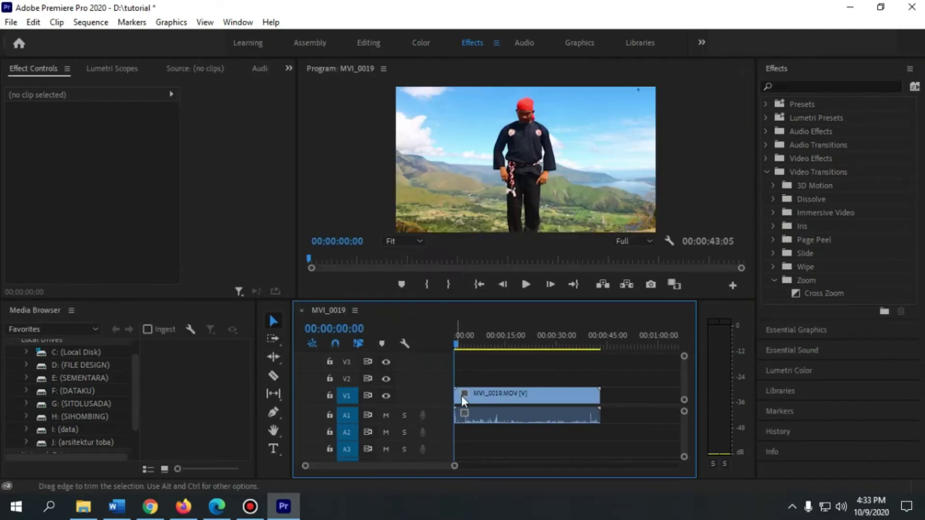
# Open the timeline's MVI_0019 clip in the Source monitor and play it
pyautogui.click(181, 66)
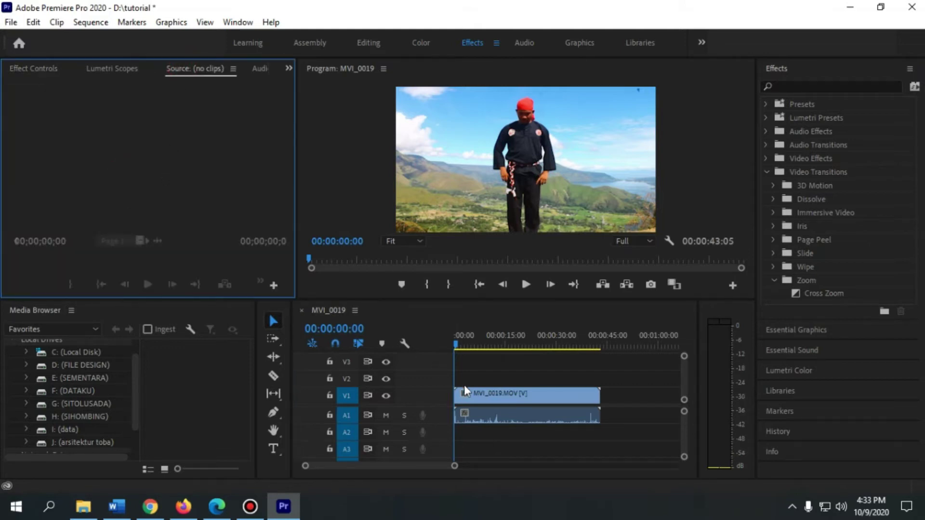
pyautogui.click(486, 398)
pyautogui.moveTo(115, 132); pyautogui.dragTo(115, 133)
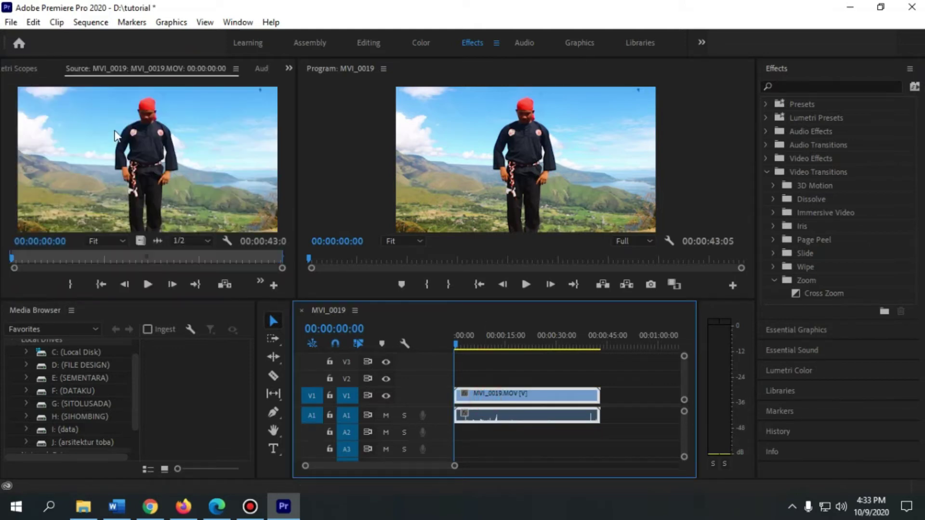
pyautogui.click(147, 285)
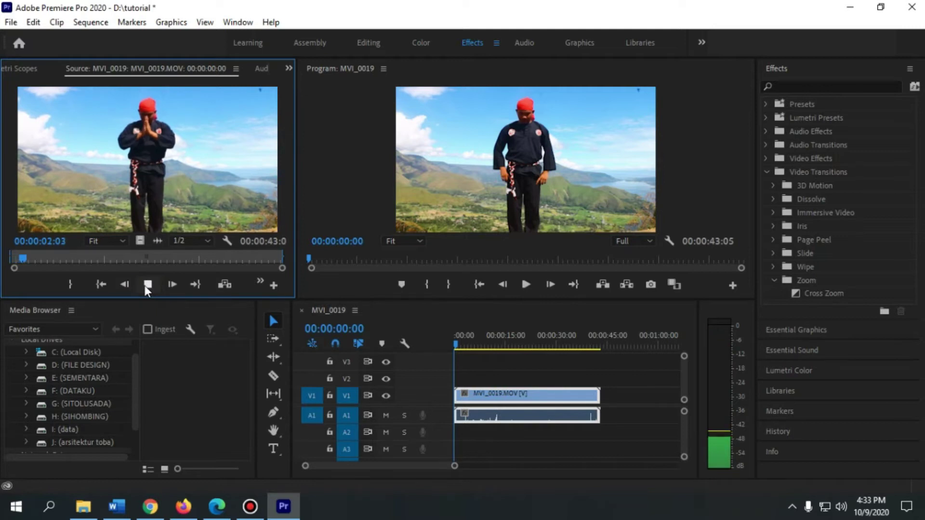
# Stop playback at 00:00:03:21, mark the clip's Out point there, and widen the Source monitor
pyautogui.click(144, 284)
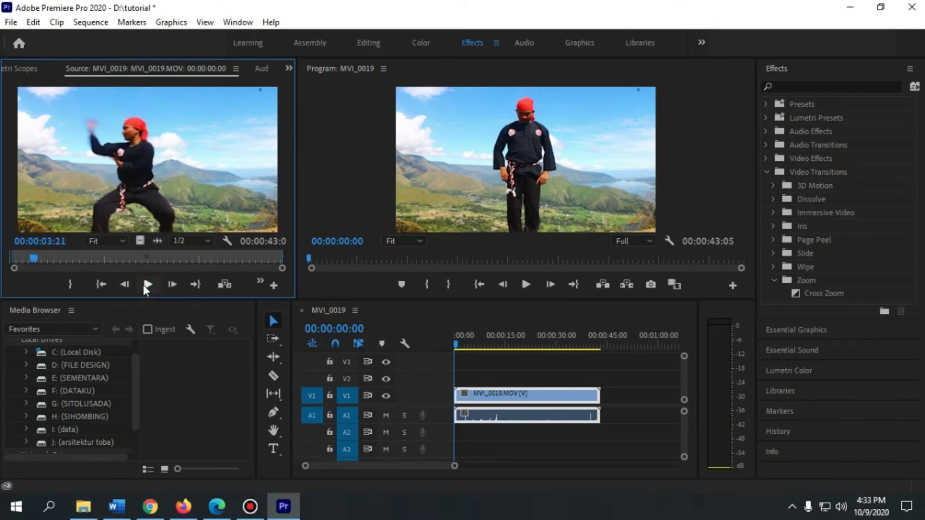
pyautogui.click(68, 285)
pyautogui.moveTo(296, 250); pyautogui.dragTo(345, 250)
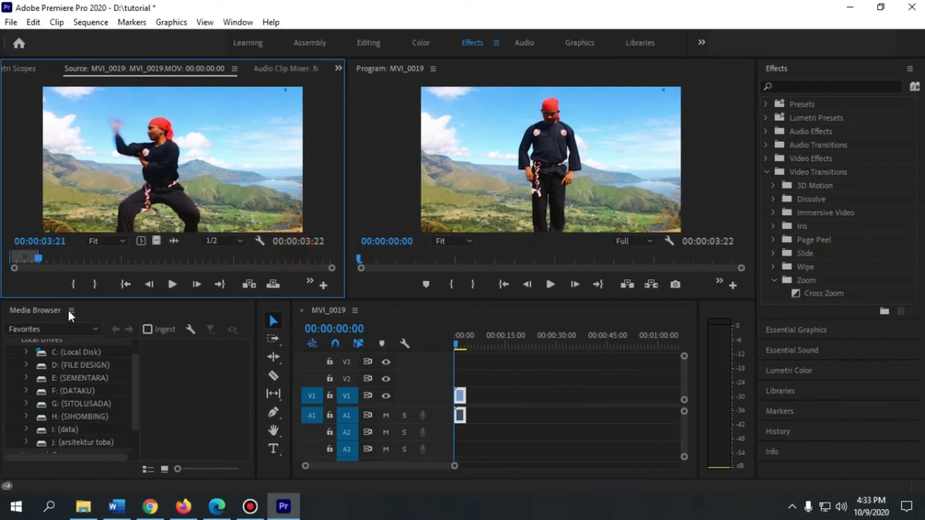
# Move the Source playhead back to 00:00:02:12 and mark the clip's In point there
pyautogui.click(75, 284)
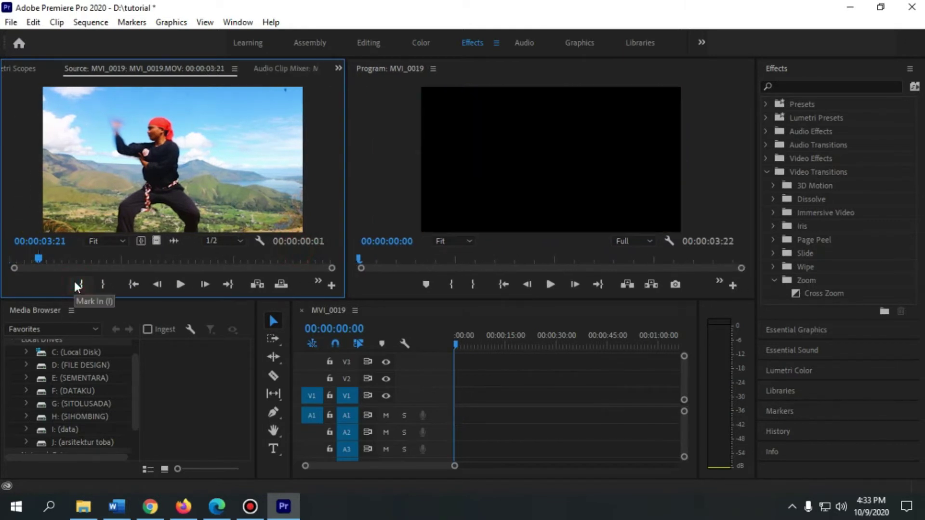
pyautogui.click(40, 260)
pyautogui.moveTo(39, 256); pyautogui.dragTo(29, 254)
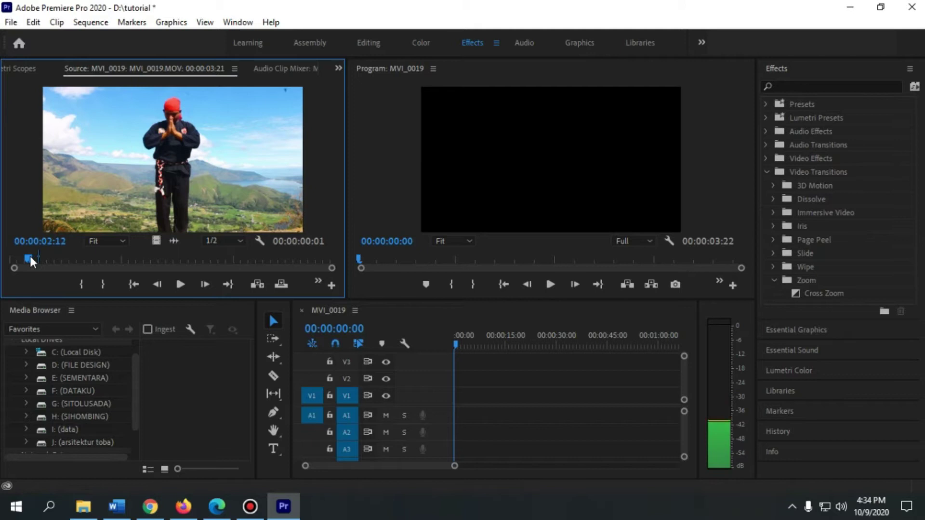
pyautogui.click(80, 285)
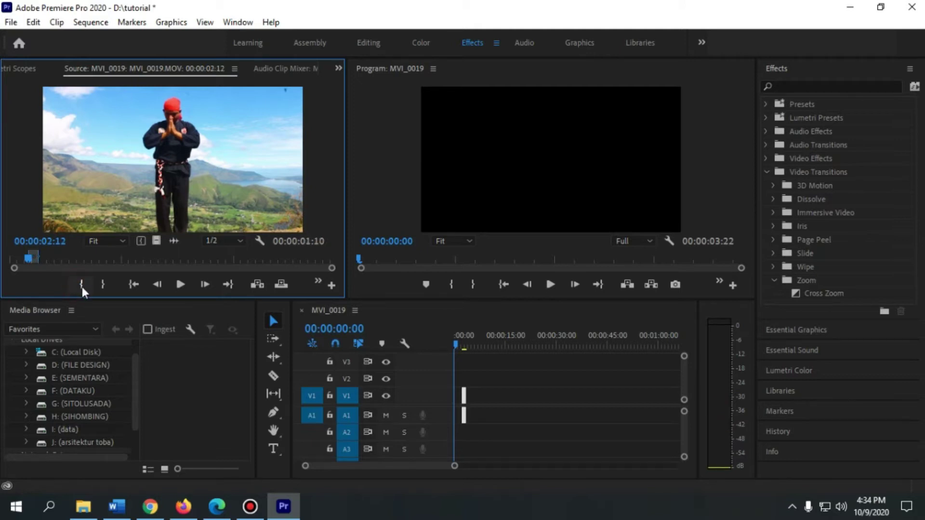
# Extend the Source clip's range, play it, and mark the Out point at 00:00:31:07
pyautogui.moveTo(38, 257); pyautogui.dragTo(283, 256)
pyautogui.click(181, 284)
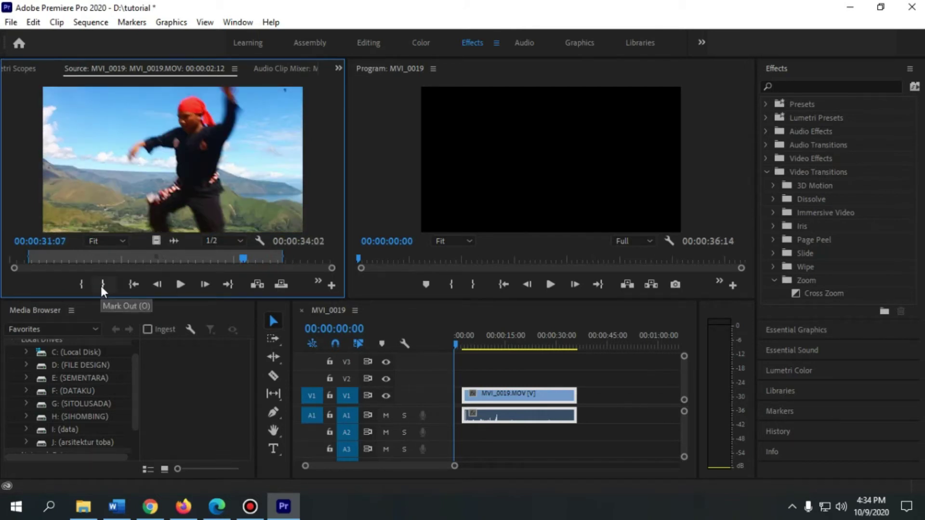
pyautogui.click(102, 286)
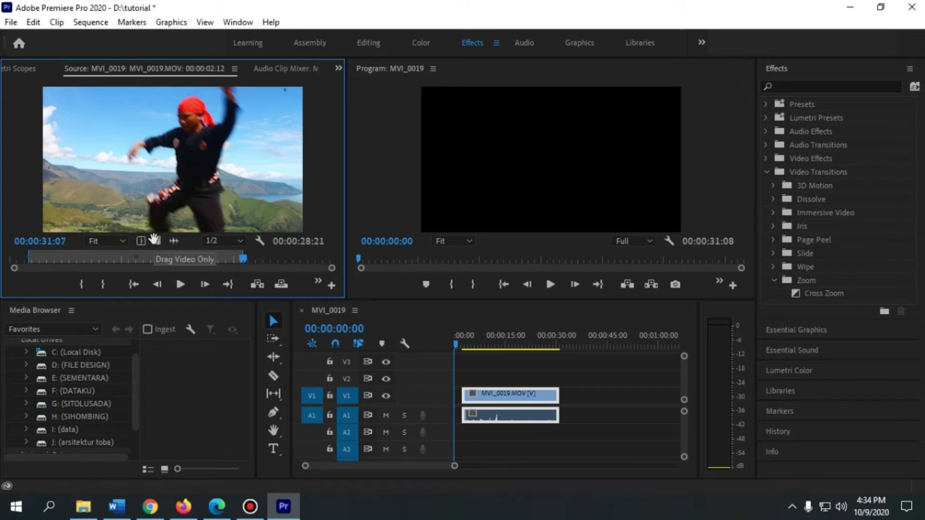
# Add the marked range's video only to V1 and its audio only to A1, after the existing timeline clip
pyautogui.moveTo(154, 239); pyautogui.dragTo(584, 408)
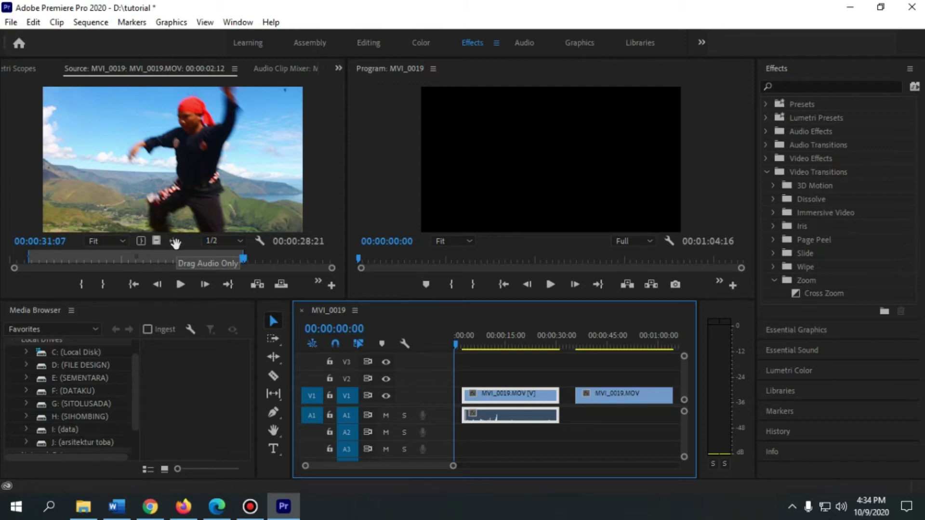
pyautogui.moveTo(175, 244); pyautogui.dragTo(565, 410)
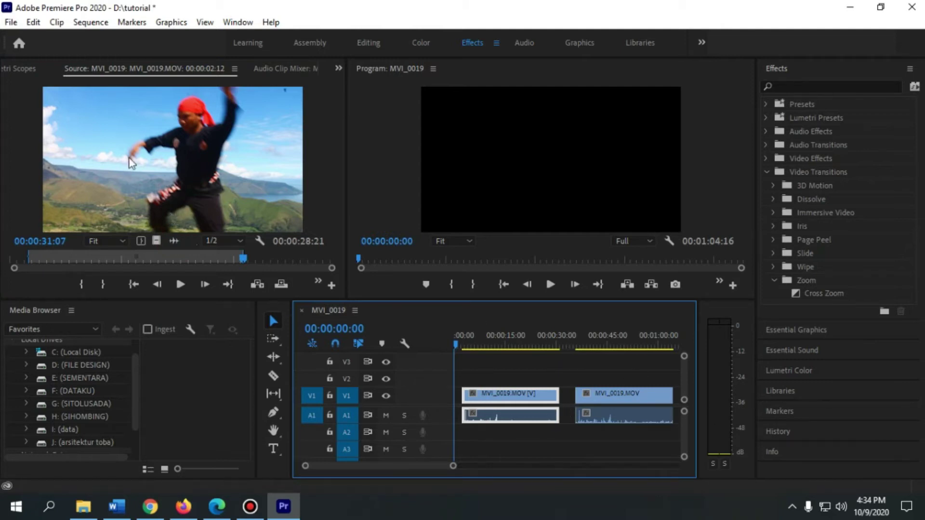
# Place the marked range with video and audio on V2 and A2, then delete that copy
pyautogui.click(141, 136)
pyautogui.moveTo(439, 300); pyautogui.dragTo(580, 384)
pyautogui.moveTo(560, 390)
pyautogui.mouseDown()
pyautogui.moveTo(596, 375)
pyautogui.moveTo(563, 376)
pyautogui.mouseUp()
pyautogui.click(610, 379)
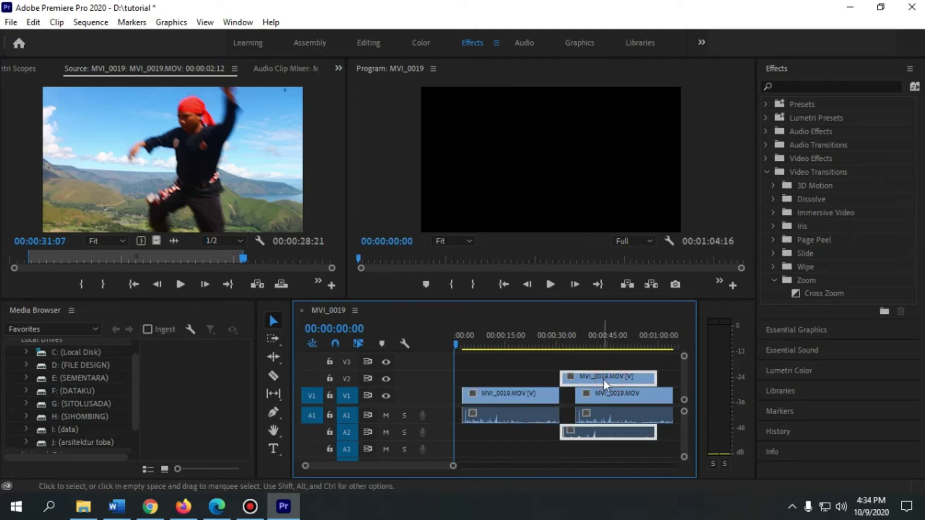
pyautogui.press('Delete')
# Delete the first linked clip and move the separate video and audio clips to the start of the sequence
pyautogui.click(510, 393)
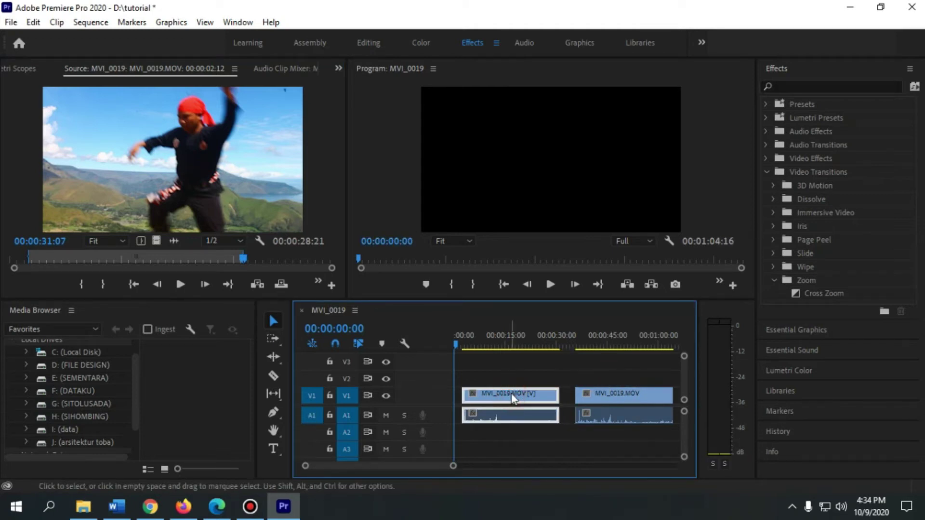
pyautogui.press('Delete')
pyautogui.moveTo(614, 399); pyautogui.dragTo(501, 395)
pyautogui.moveTo(621, 417); pyautogui.dragTo(500, 417)
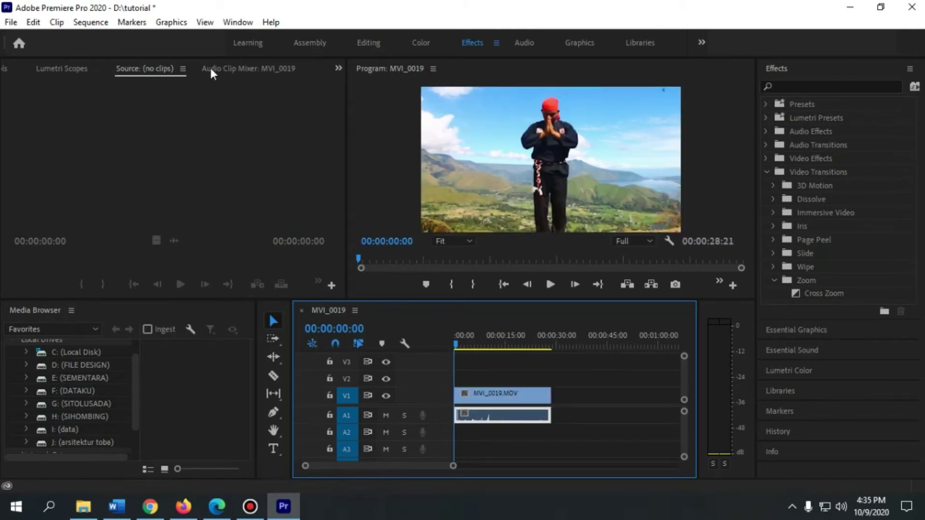
# Open the timeline's video-only clip in the Source monitor and play part of it
pyautogui.click(185, 69)
pyautogui.click(500, 337)
pyautogui.click(493, 402)
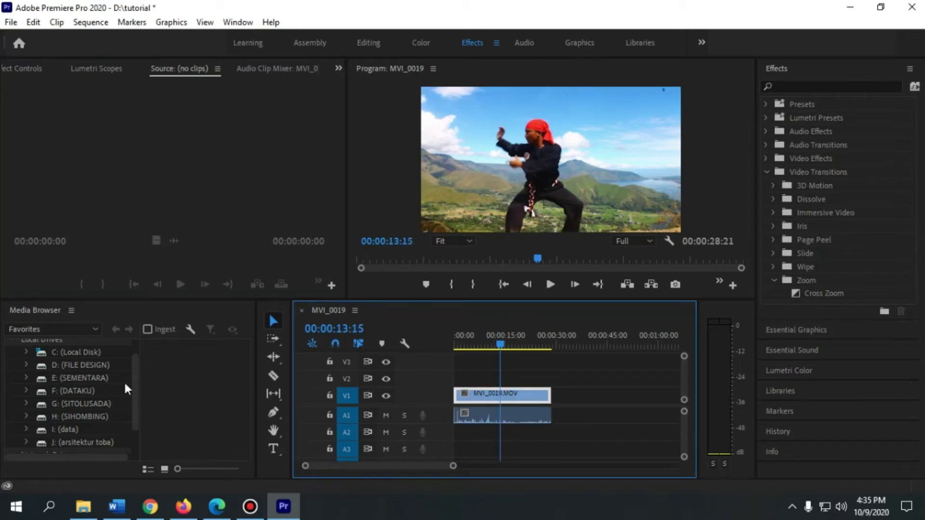
pyautogui.doubleClick(465, 394)
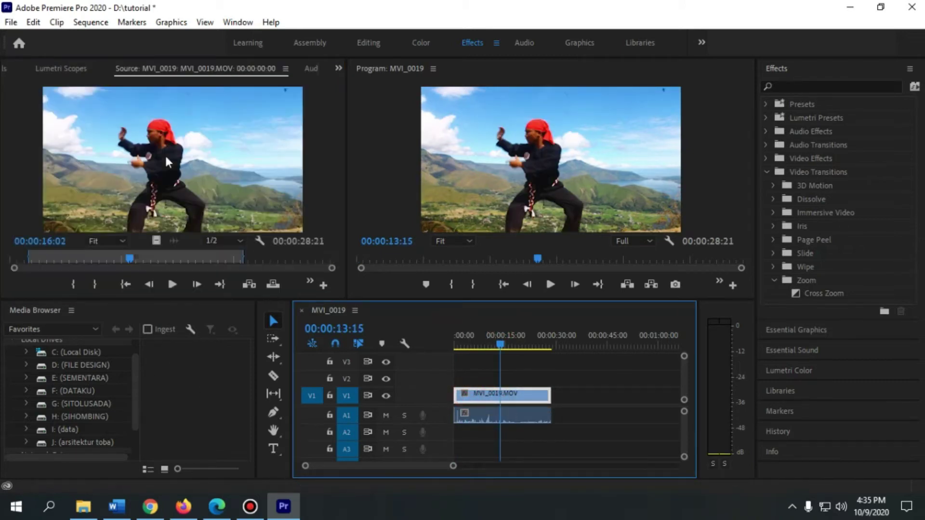
pyautogui.press('space')
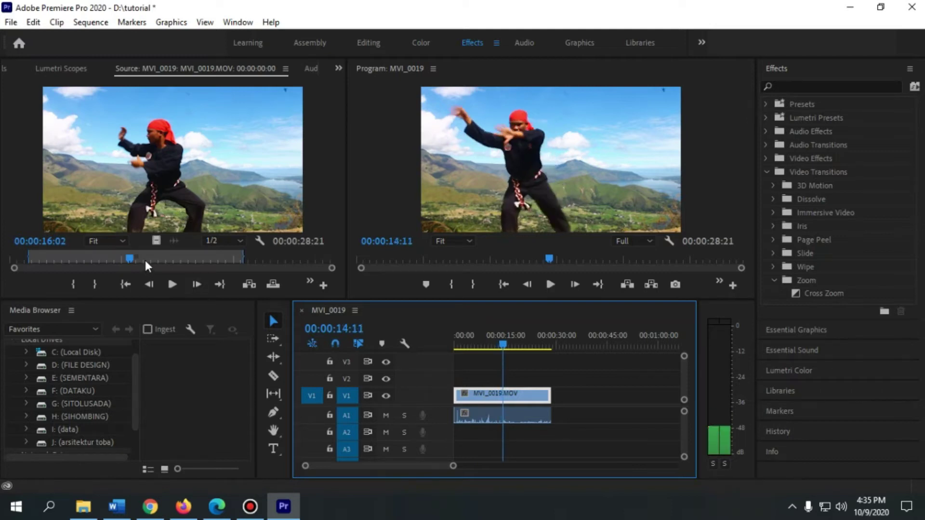
pyautogui.click(112, 257)
pyautogui.press('space')
pyautogui.press('space')
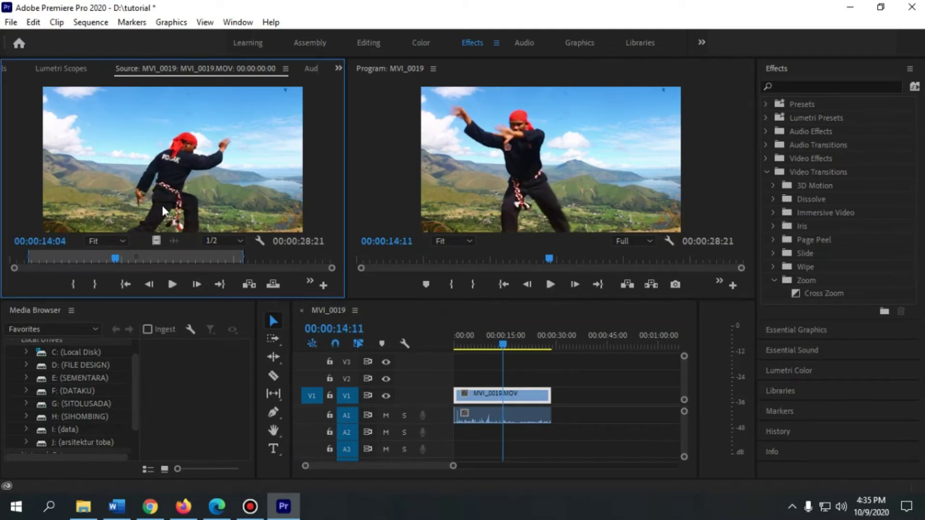
# Open the timeline's audio-only clip in the Source monitor and play its waveform
pyautogui.click(496, 413)
pyautogui.moveTo(496, 413); pyautogui.dragTo(196, 137)
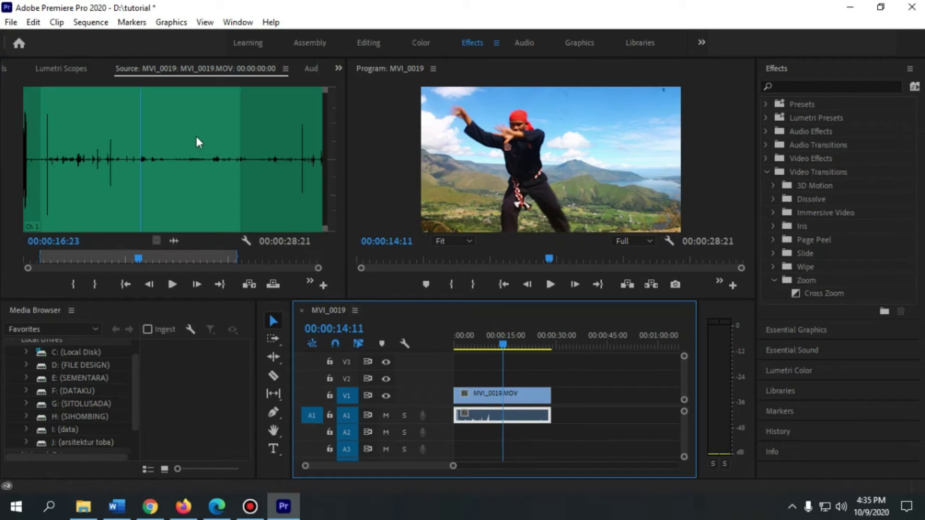
pyautogui.click(157, 241)
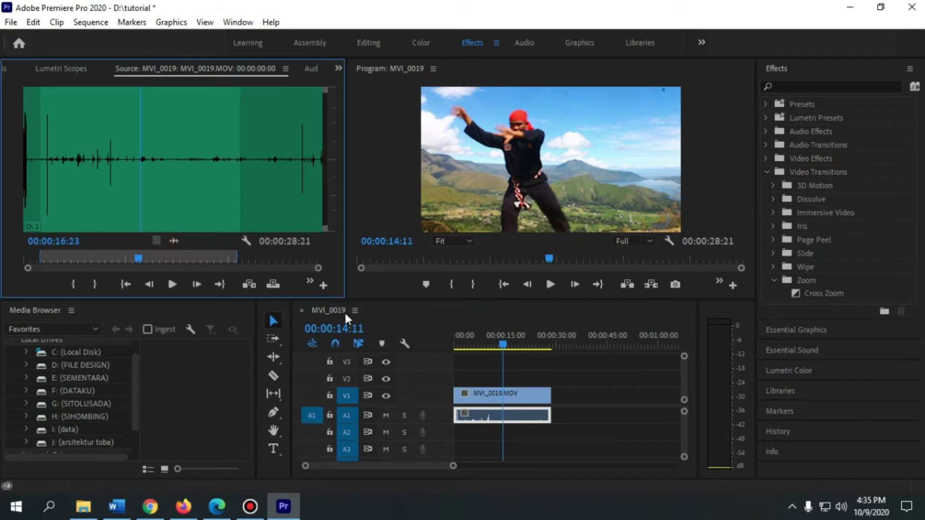
pyautogui.press('space')
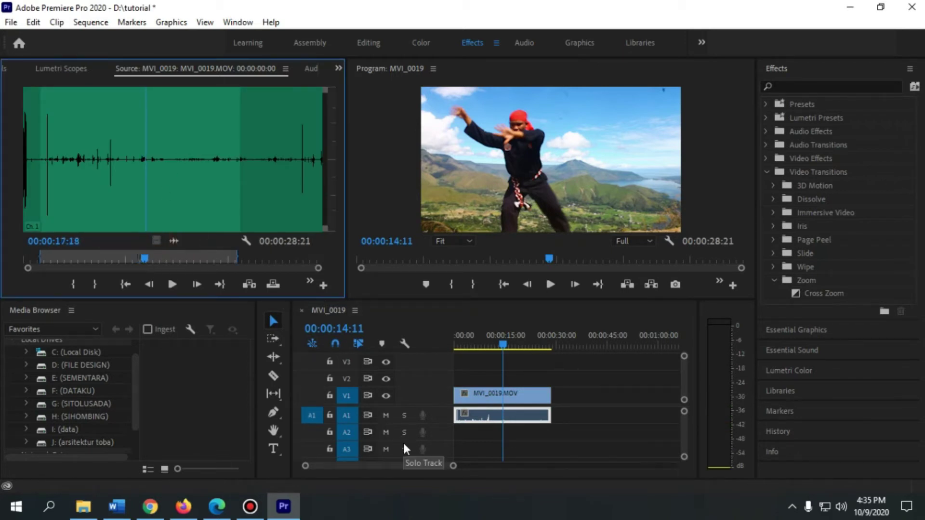
# Undo the recent clip moves and deletions, back to before the audio-only clip was added
pyautogui.hotkey('ctrl', 'z')
pyautogui.hotkey('ctrl', 'z')
pyautogui.hotkey('ctrl', 'z')
pyautogui.hotkey('ctrl', 'z')
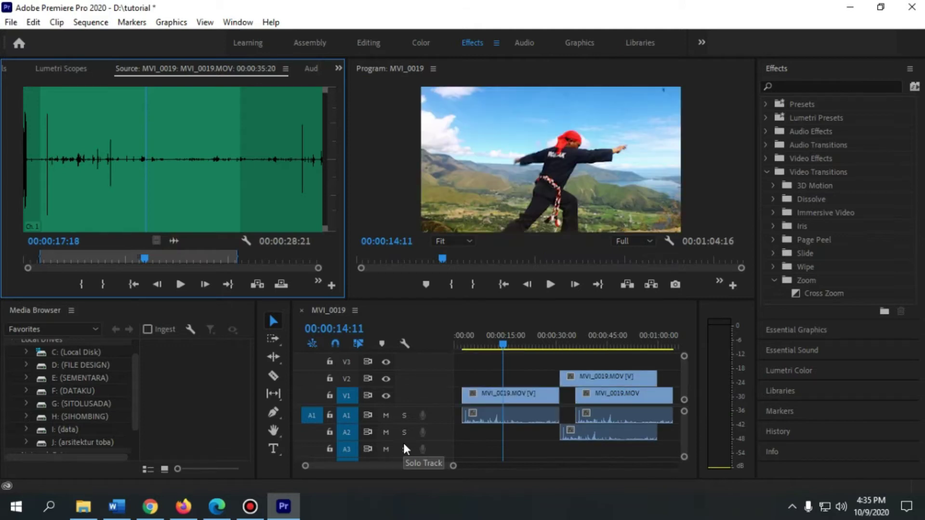
pyautogui.hotkey('ctrl', 'z')
pyautogui.hotkey('ctrl', 'z')
pyautogui.hotkey('ctrl', 'z')
# Set the timeline playhead to 00:00:08:20 and move the first linked clip to the start of the sequence
pyautogui.click(554, 340)
pyautogui.moveTo(549, 340); pyautogui.dragTo(484, 340)
pyautogui.click(499, 399)
pyautogui.moveTo(499, 396); pyautogui.dragTo(493, 420)
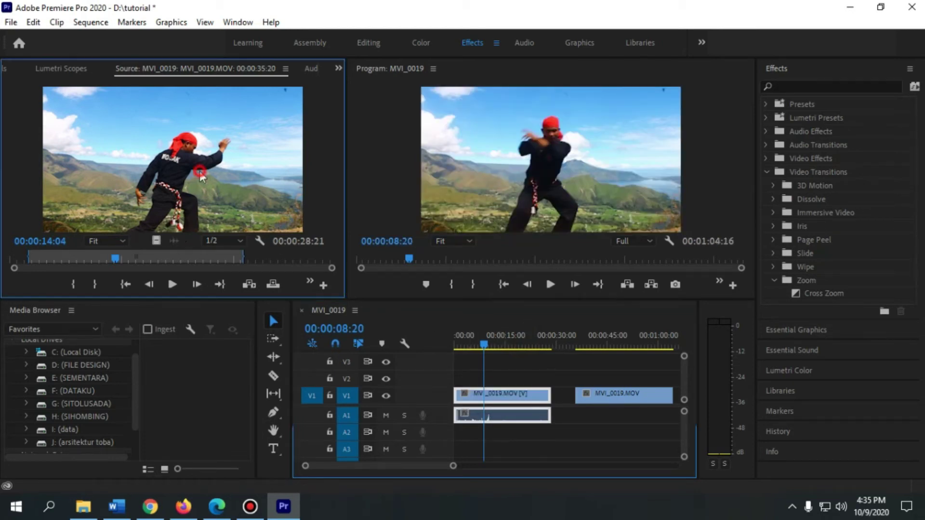
# Load the first linked clip in the Source monitor and add its audio only to A1 beneath the video-only clip
pyautogui.click(617, 393)
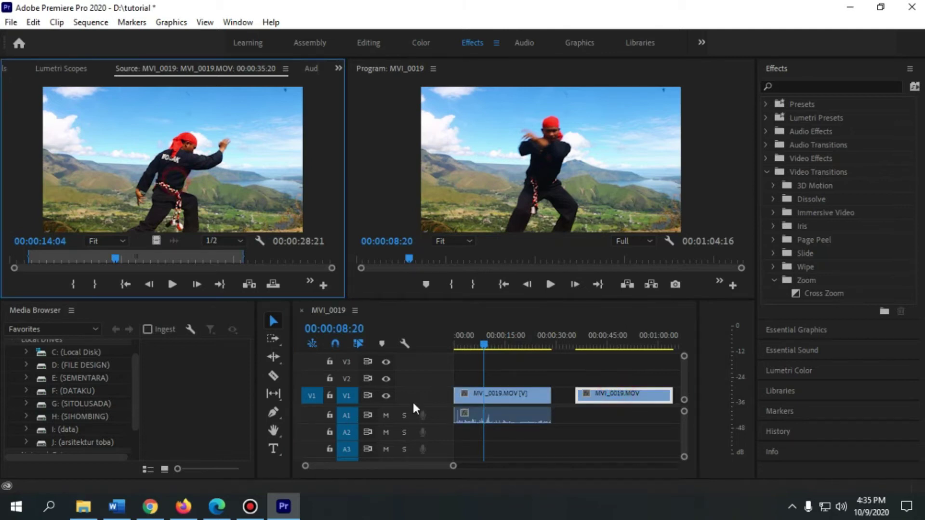
pyautogui.click(495, 398)
pyautogui.press('f')
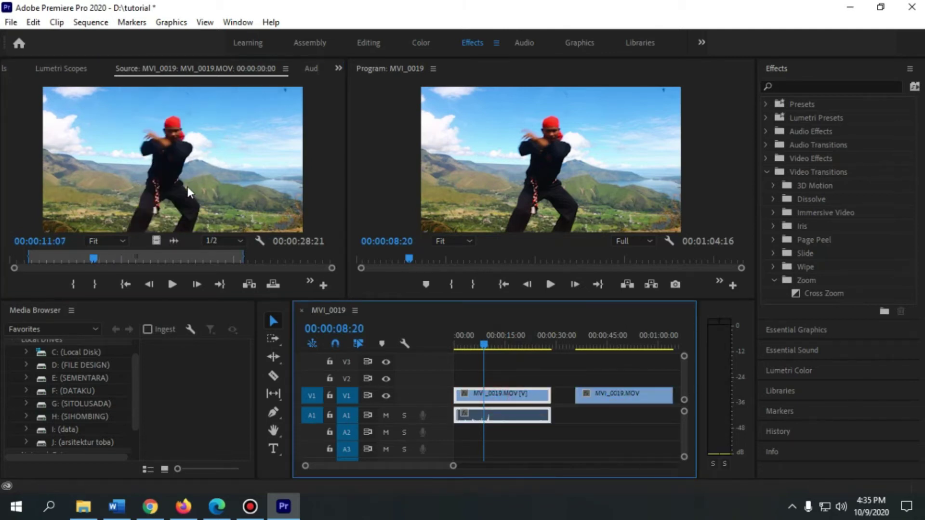
pyautogui.moveTo(172, 242); pyautogui.dragTo(584, 418)
# Select the second clip's audio and video separately, then select the first linked clip to compare how they behave
pyautogui.click(593, 343)
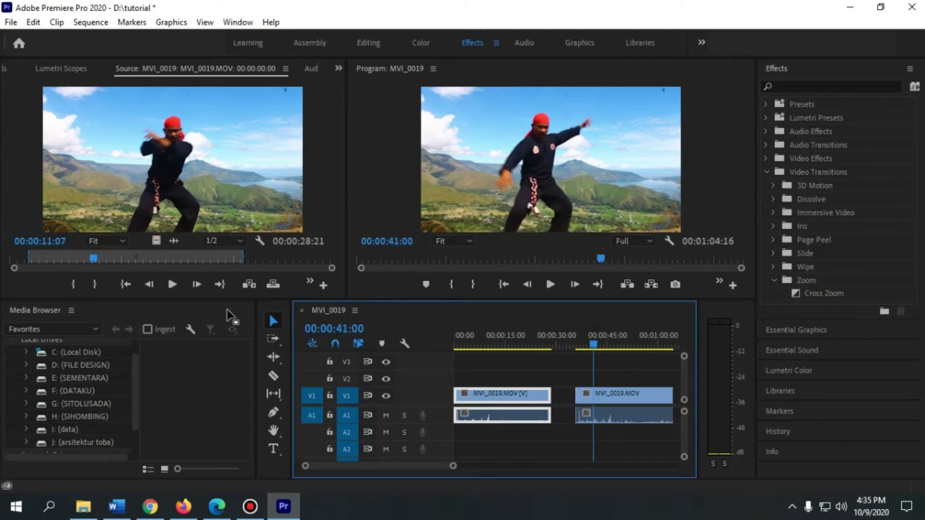
pyautogui.click(610, 417)
pyautogui.click(622, 393)
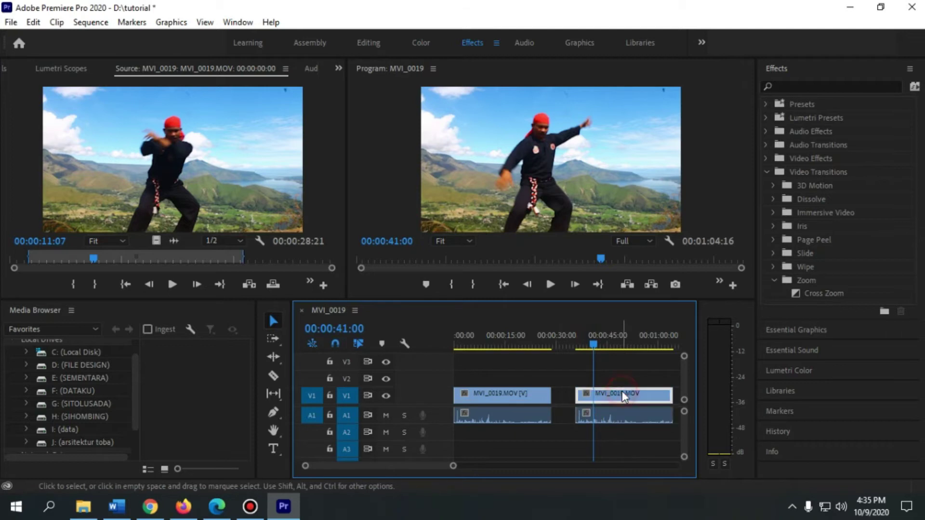
pyautogui.click(484, 343)
pyautogui.click(504, 395)
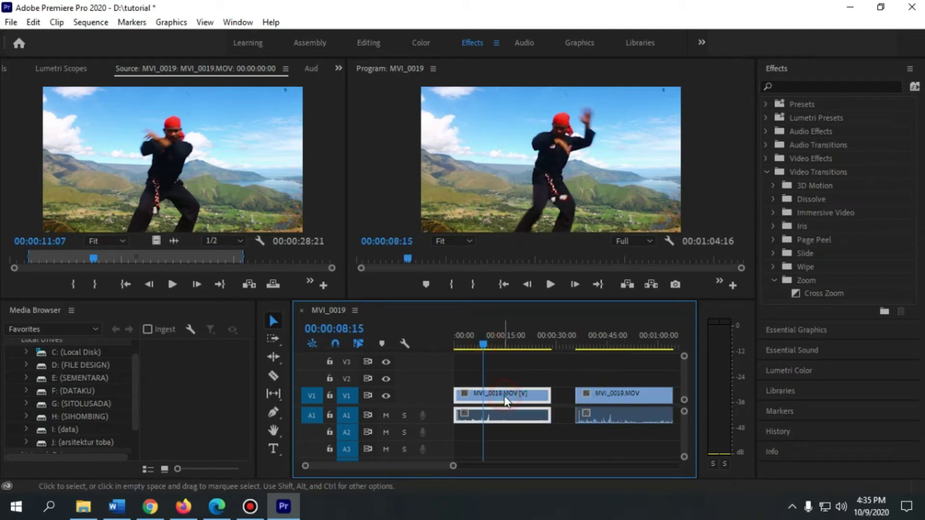
# Add MVI_0019 from File Explorer's "mossak" folder to the timeline, placing it on V1 and A1 well after the second clip
pyautogui.click(83, 506)
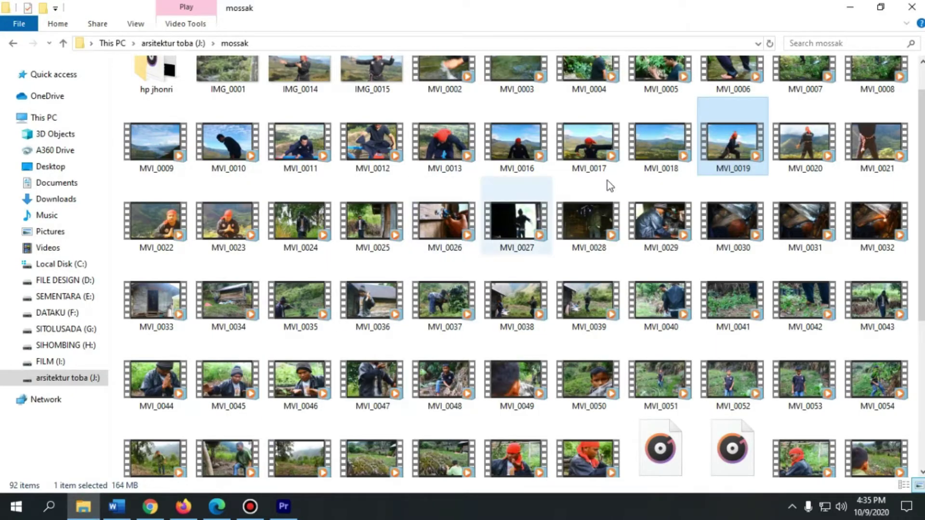
pyautogui.moveTo(732, 145); pyautogui.dragTo(574, 365)
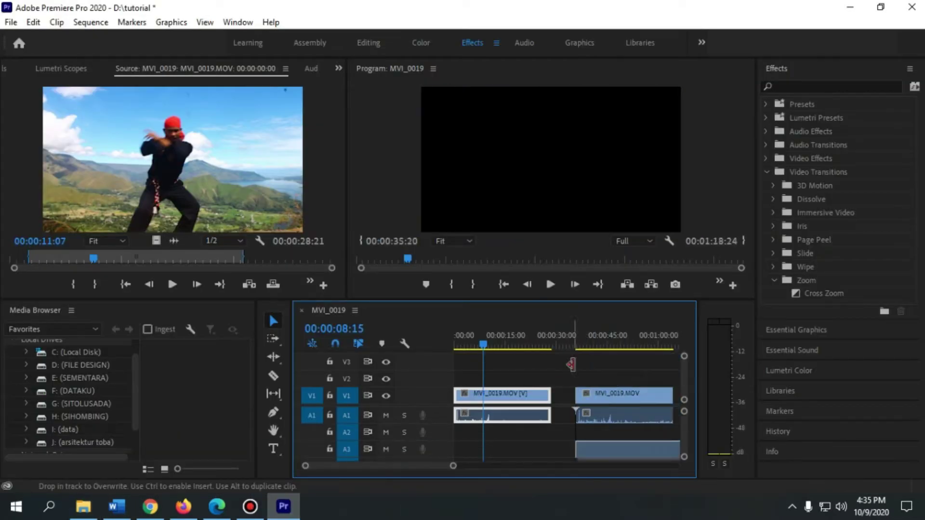
pyautogui.moveTo(453, 467); pyautogui.dragTo(506, 466)
pyautogui.moveTo(530, 366); pyautogui.dragTo(599, 394)
pyautogui.moveTo(600, 449); pyautogui.dragTo(608, 367)
pyautogui.moveTo(602, 403); pyautogui.dragTo(657, 397)
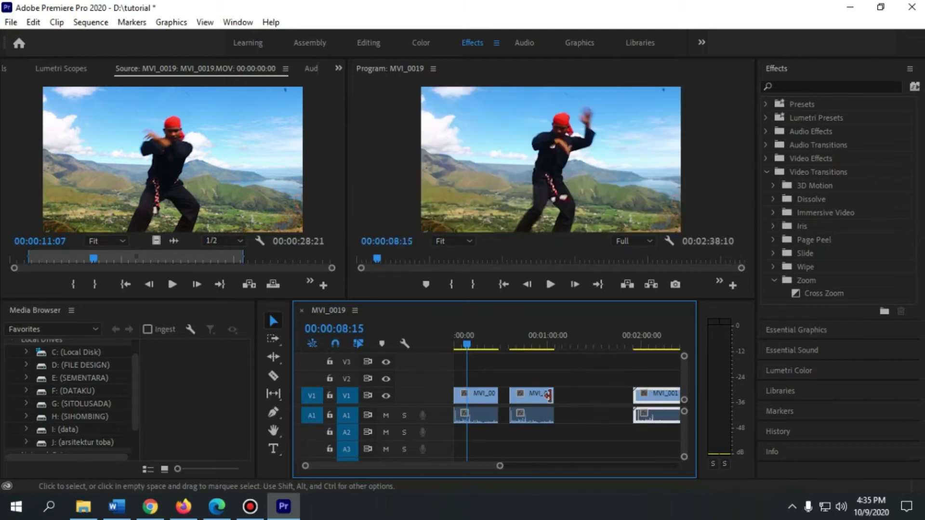
# Move the playhead to 00:00:21:09 and unlink the first timeline clip's video from its audio
pyautogui.moveTo(542, 397)
pyautogui.mouseDown()
pyautogui.moveTo(564, 399)
pyautogui.moveTo(540, 400)
pyautogui.mouseUp()
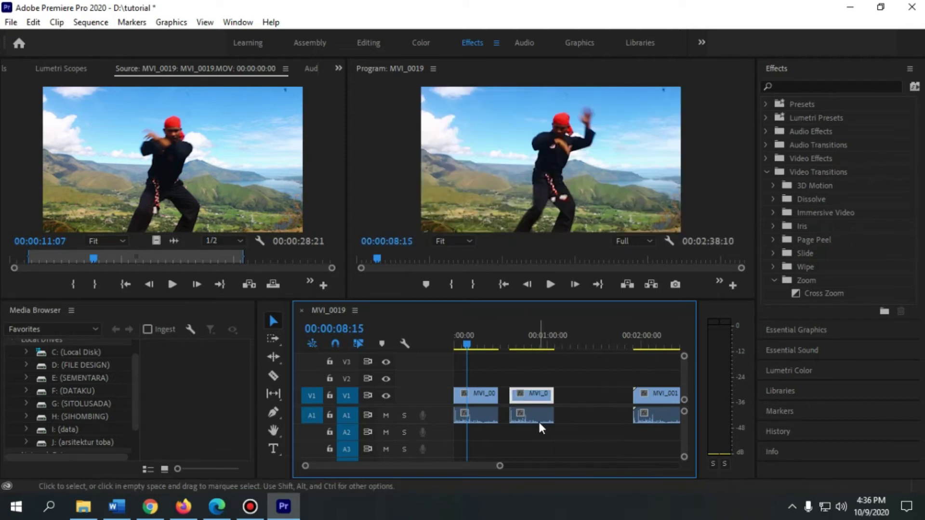
pyautogui.click(488, 344)
pyautogui.click(468, 400)
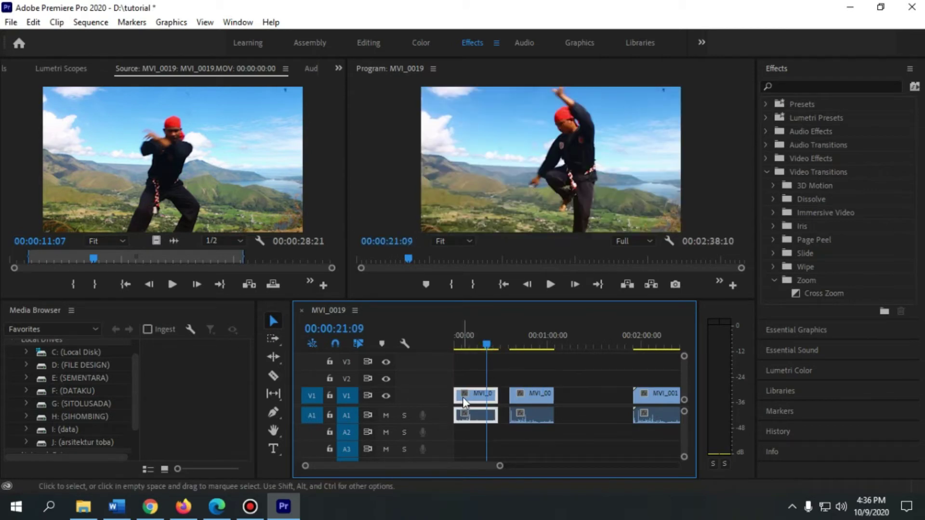
pyautogui.click(463, 396)
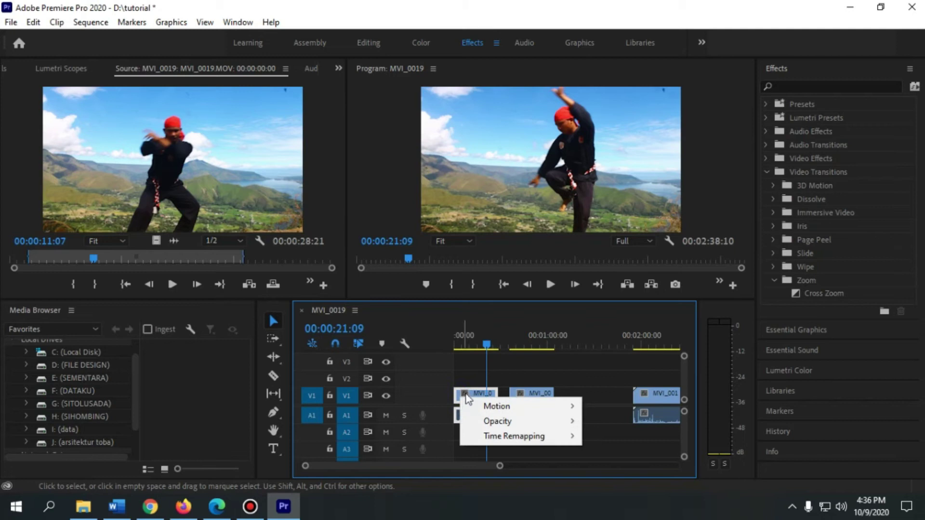
pyautogui.click(466, 395)
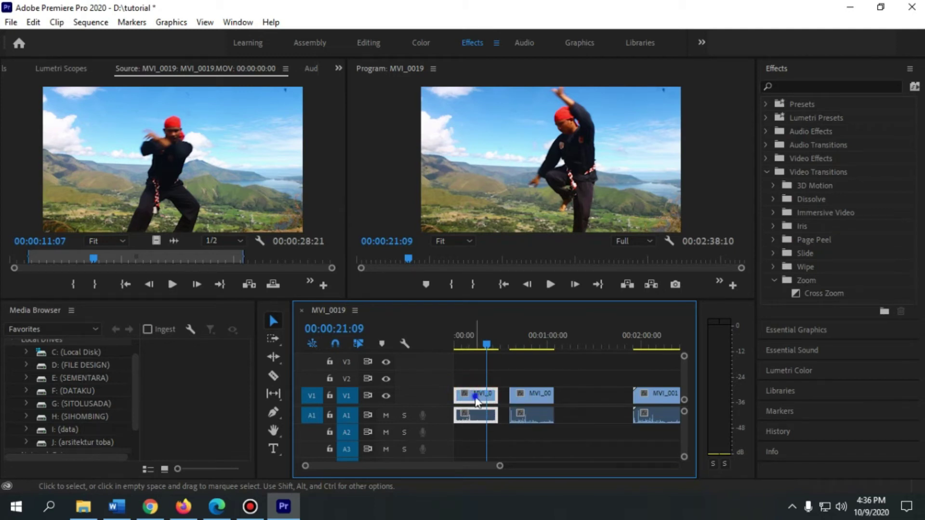
pyautogui.rightClick(474, 399)
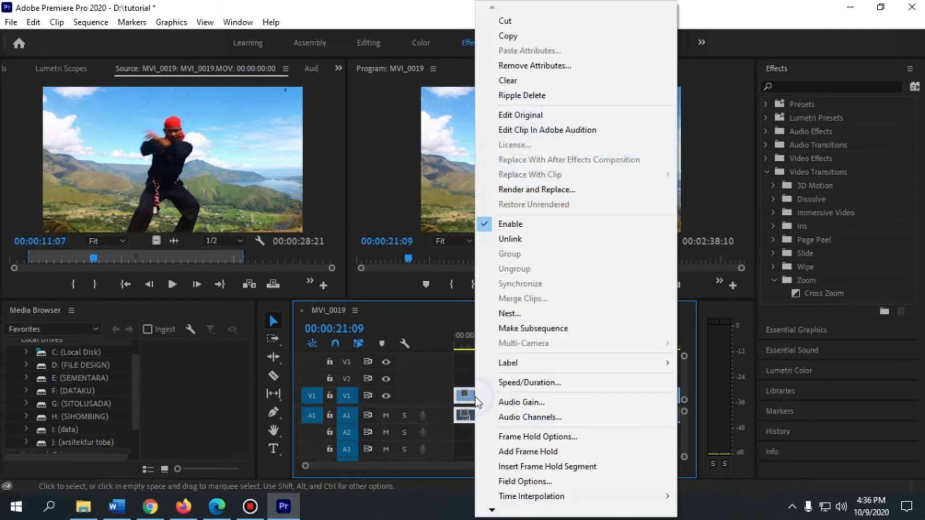
pyautogui.click(516, 239)
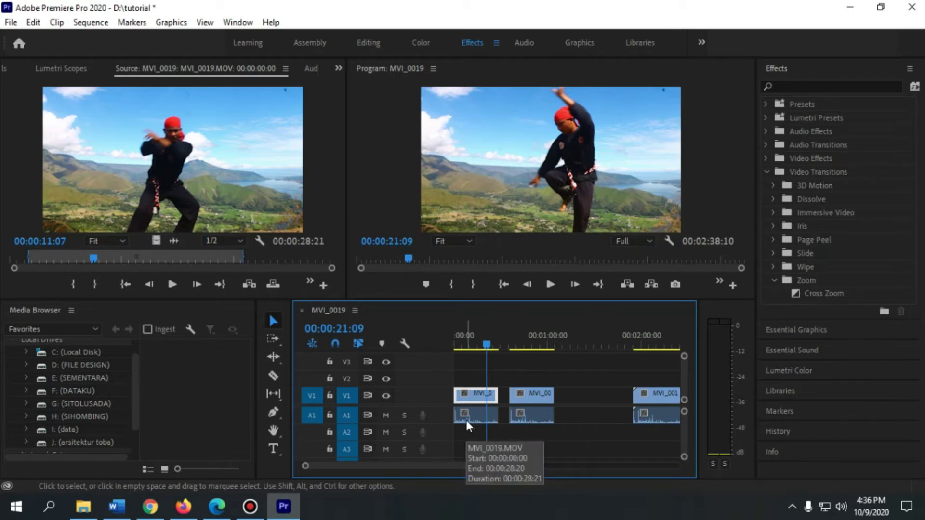
# Move the playhead to 00:00:10:01 and delete the unlinked first clip's video and audio from the timeline
pyautogui.moveTo(481, 344); pyautogui.dragTo(470, 345)
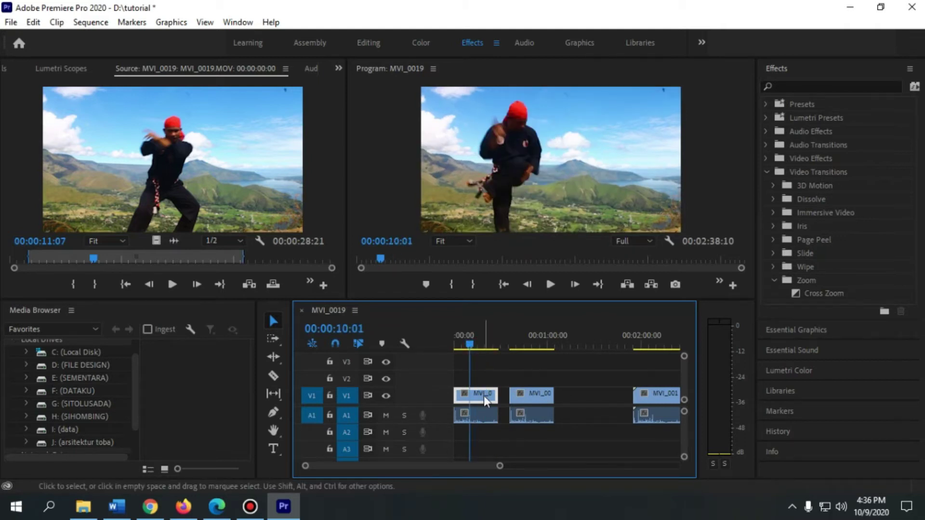
pyautogui.click(484, 414)
pyautogui.click(526, 397)
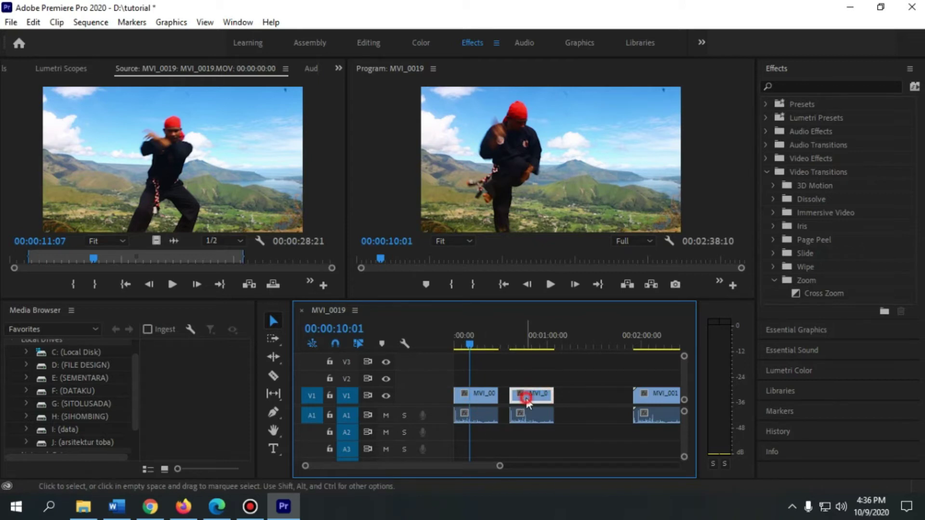
pyautogui.moveTo(473, 439); pyautogui.dragTo(470, 392)
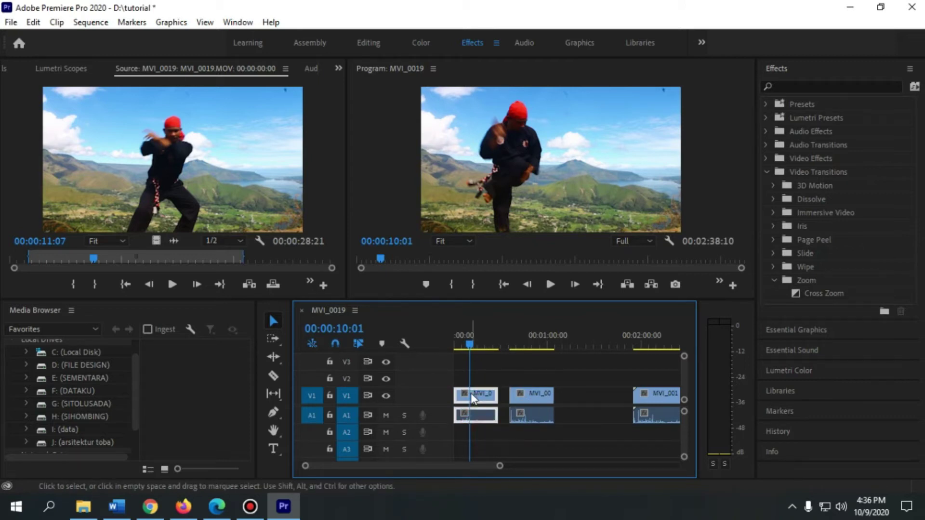
pyautogui.press('Delete')
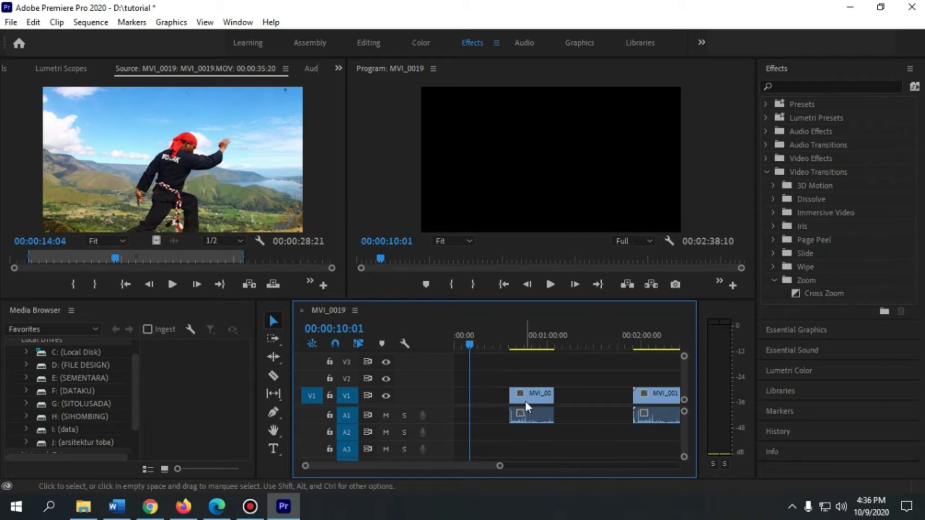
# Move the second clip's video and audio to the start of the timeline and set the playhead to 00:00:00:06
pyautogui.moveTo(574, 408); pyautogui.dragTo(441, 397)
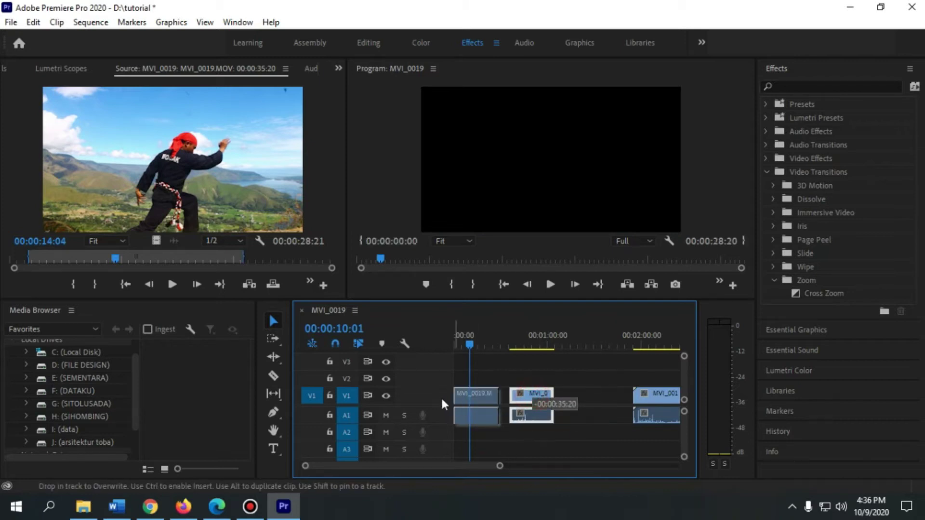
pyautogui.moveTo(499, 467); pyautogui.dragTo(450, 470)
pyautogui.moveTo(457, 342)
pyautogui.mouseDown()
pyautogui.moveTo(450, 340)
pyautogui.moveTo(473, 343)
pyautogui.moveTo(456, 344)
pyautogui.mouseUp()
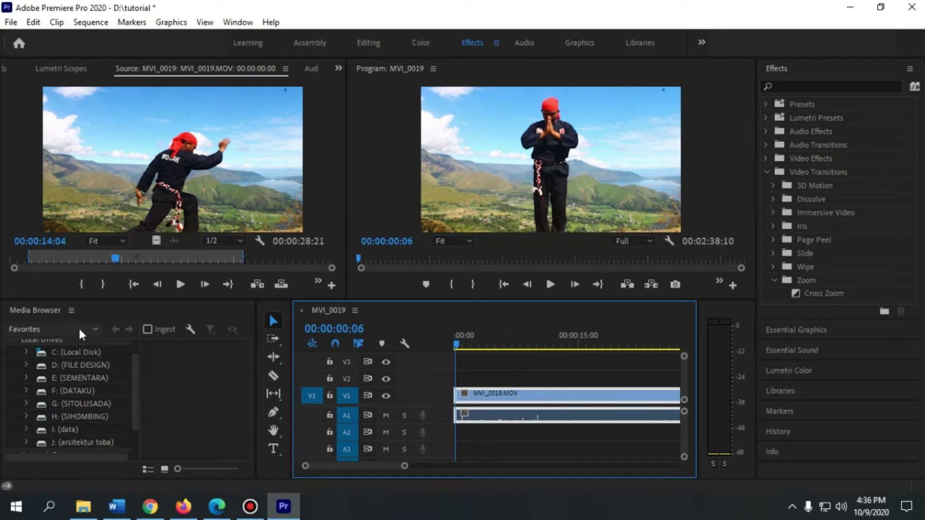
pyautogui.scroll(-2, 106, 411)
pyautogui.scroll(3, 96, 400)
pyautogui.click(72, 310)
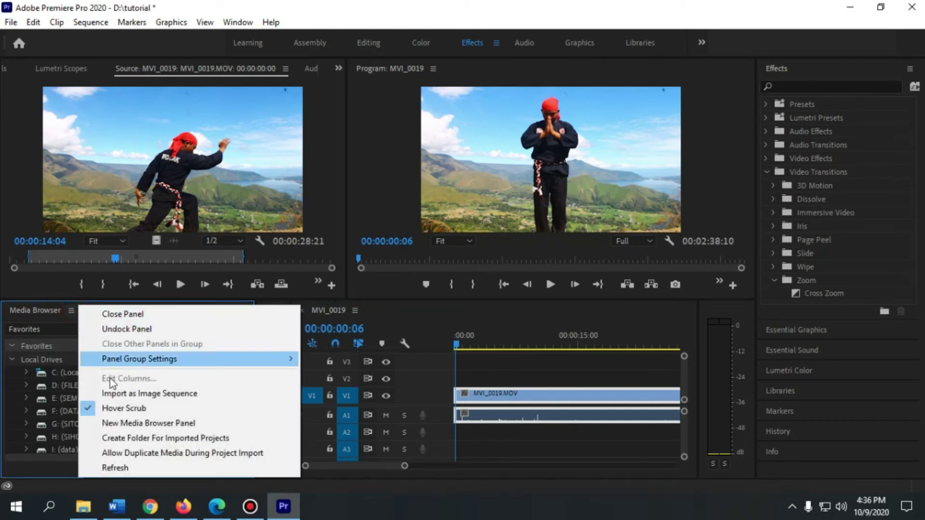
pyautogui.click(51, 315)
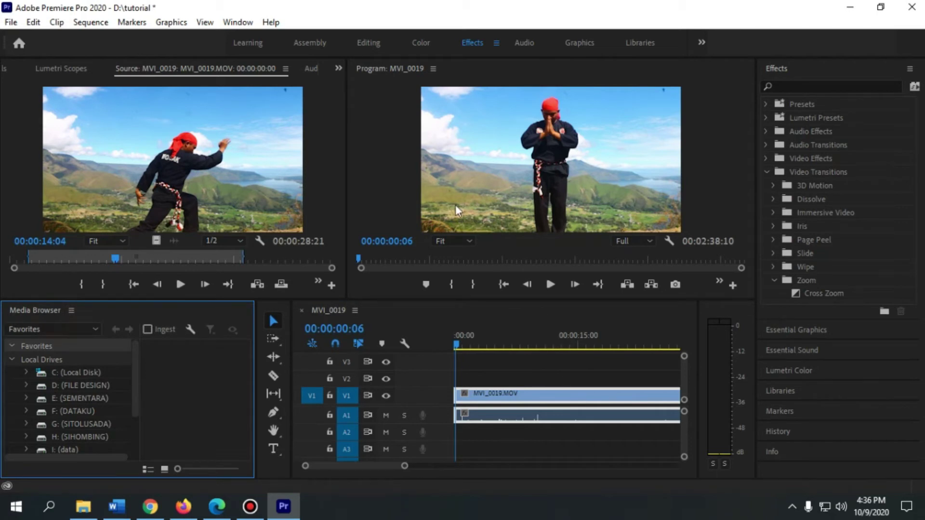
# Scrub through the first timeline clip to preview its movement, finishing with the playhead at 00:00:10:17
pyautogui.click(539, 337)
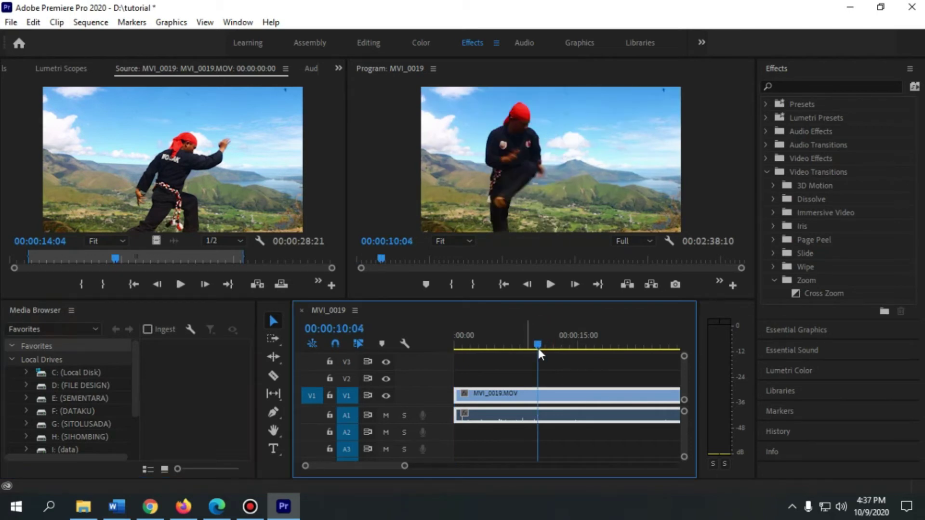
pyautogui.moveTo(542, 344); pyautogui.dragTo(519, 381)
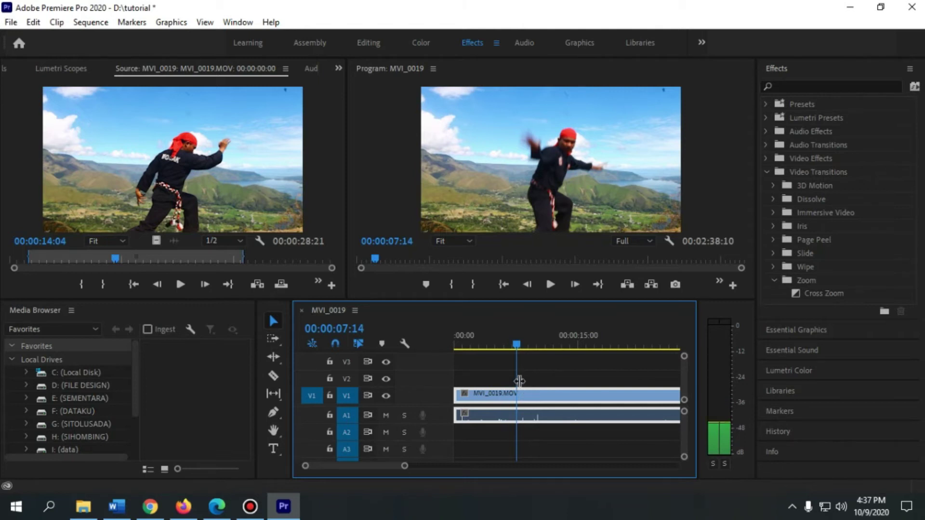
pyautogui.click(543, 346)
pyautogui.moveTo(533, 348); pyautogui.dragTo(527, 375)
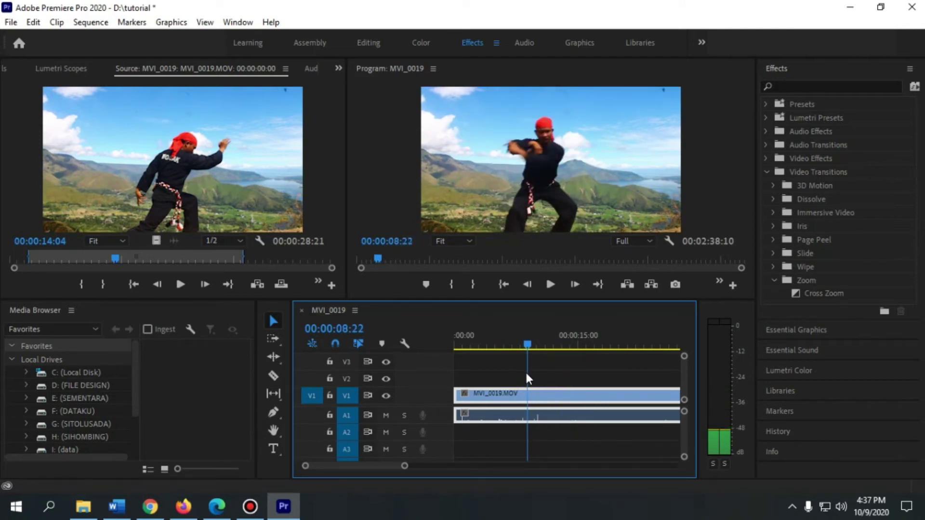
pyautogui.moveTo(527, 374)
pyautogui.mouseDown()
pyautogui.moveTo(544, 374)
pyautogui.moveTo(528, 377)
pyautogui.mouseUp()
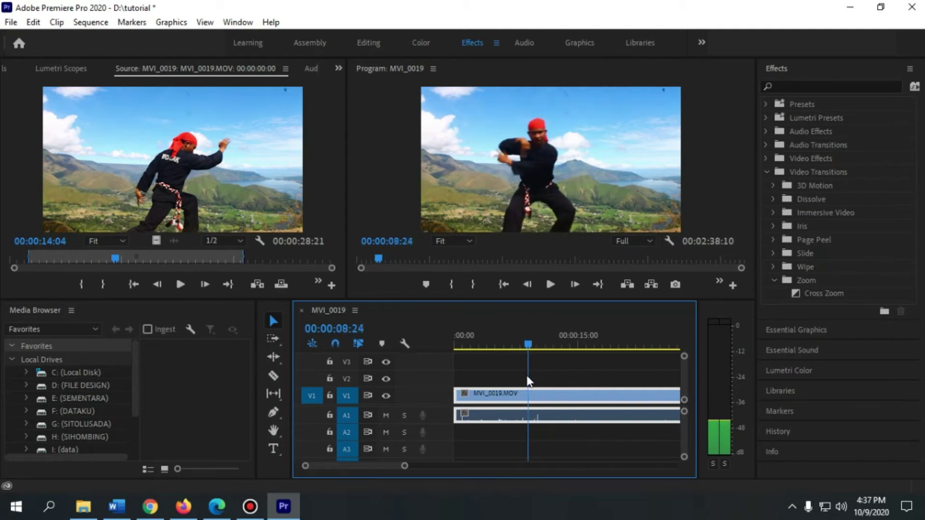
pyautogui.moveTo(549, 343)
pyautogui.mouseDown()
pyautogui.moveTo(532, 345)
pyautogui.moveTo(542, 345)
pyautogui.mouseUp()
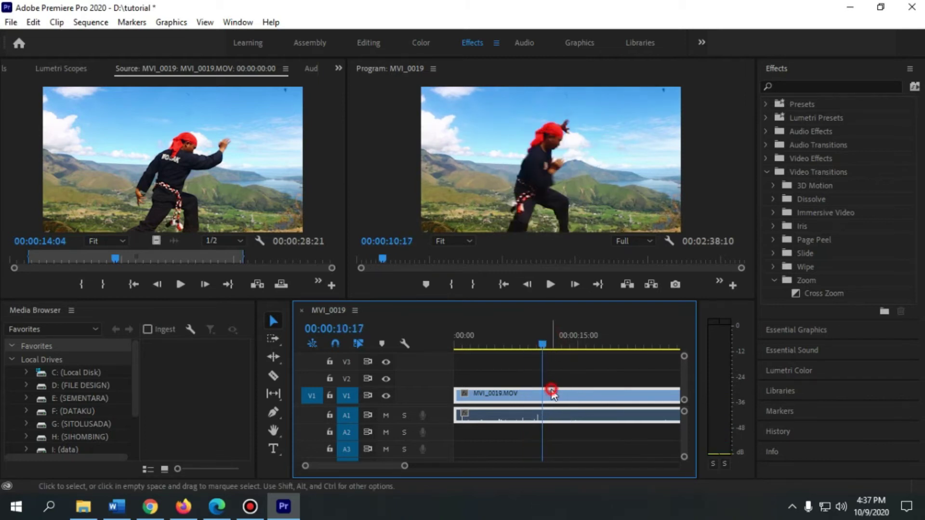
# Switch to the Color workspace, select only the first clip's video on V1, and move the playhead to 00:00:24:14
pyautogui.click(424, 44)
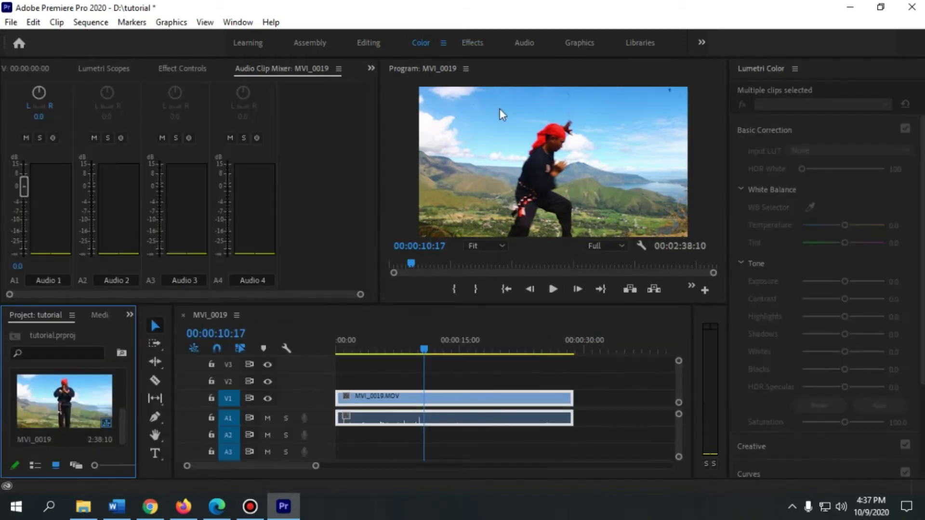
pyautogui.click(457, 396)
pyautogui.moveTo(623, 401); pyautogui.dragTo(543, 406)
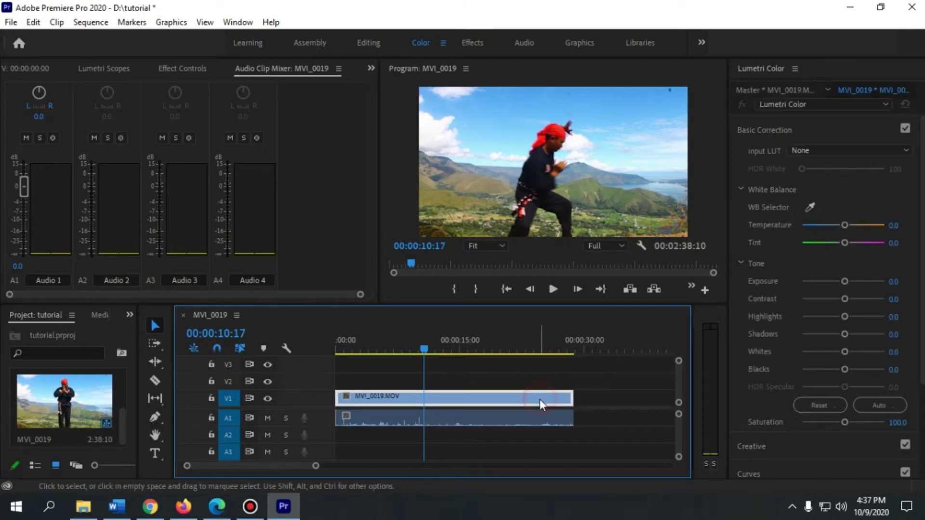
pyautogui.moveTo(513, 348); pyautogui.dragTo(476, 354)
pyautogui.click(539, 349)
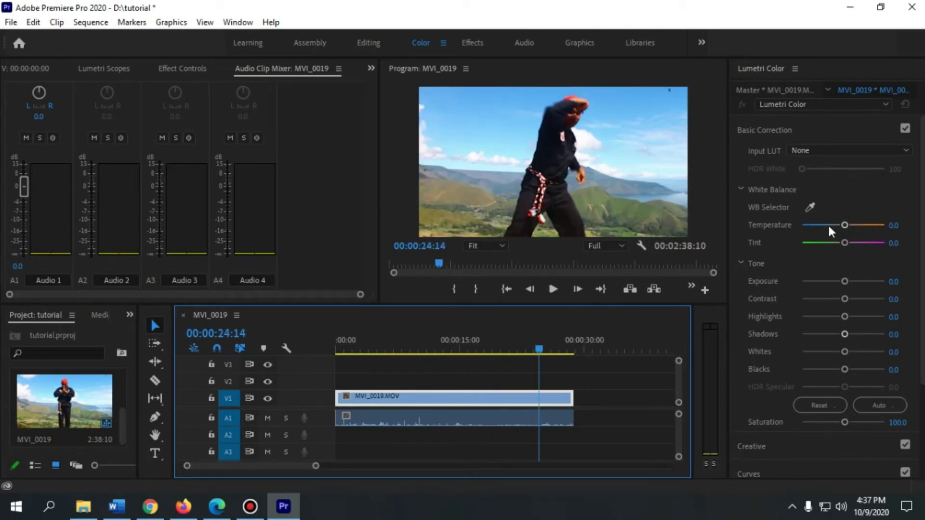
# Set the clip's temperature to -32.8, exposure to -0.2, contrast to 54.1, highlights to -23.0 and whites to -50.8
pyautogui.moveTo(841, 225); pyautogui.dragTo(829, 223)
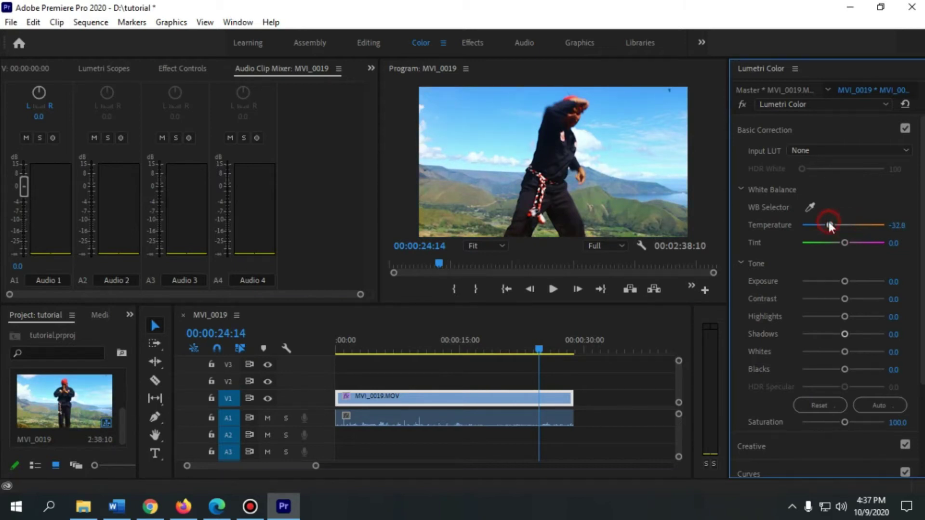
pyautogui.moveTo(847, 284); pyautogui.dragTo(839, 279)
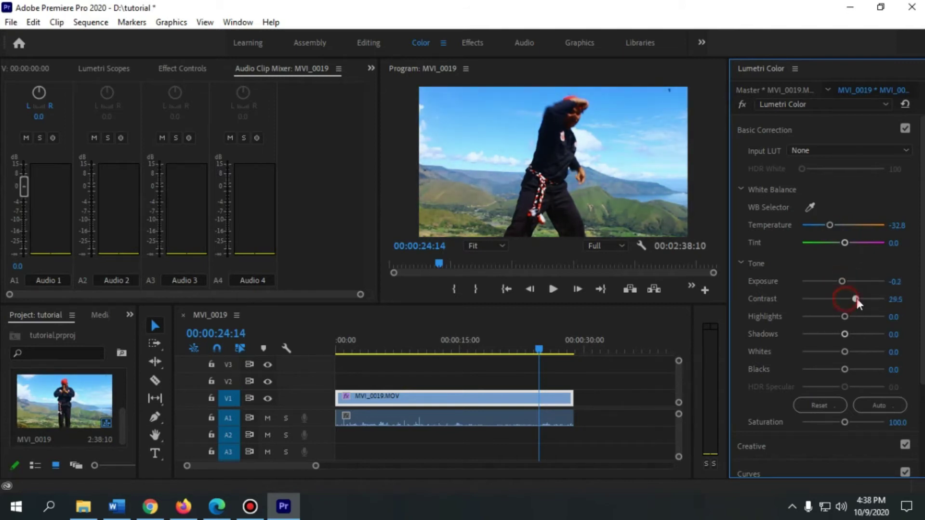
pyautogui.moveTo(843, 316); pyautogui.dragTo(826, 317)
pyautogui.moveTo(846, 352); pyautogui.dragTo(822, 352)
# Check the grade at earlier frames and set temperature to -73.8, whites to 0.0, blacks to 24.6, shadows to -4.9 and contrast to -47.5
pyautogui.click(493, 346)
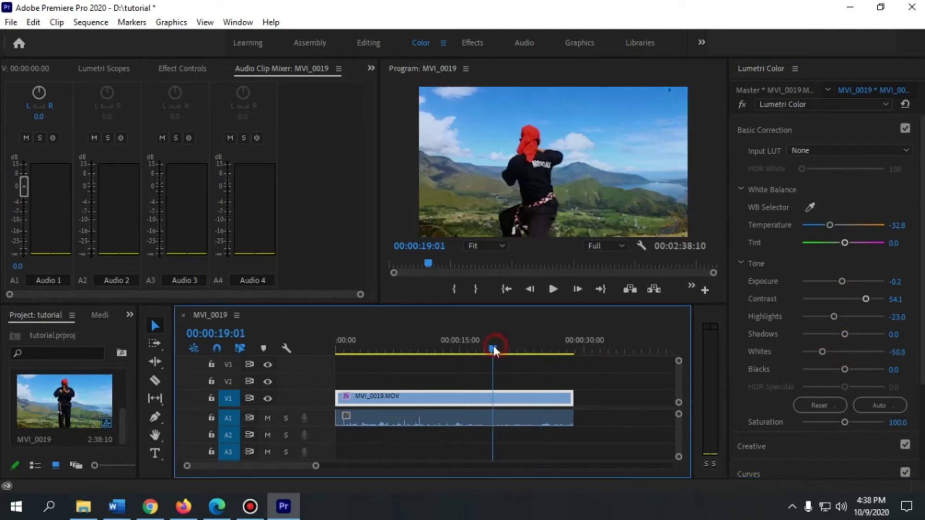
pyautogui.click(431, 346)
pyautogui.moveTo(374, 345); pyautogui.dragTo(394, 345)
pyautogui.click(829, 226)
pyautogui.moveTo(829, 227); pyautogui.dragTo(807, 228)
pyautogui.moveTo(407, 349)
pyautogui.mouseDown()
pyautogui.moveTo(419, 345)
pyautogui.moveTo(400, 345)
pyautogui.mouseUp()
pyautogui.moveTo(844, 369); pyautogui.dragTo(837, 335)
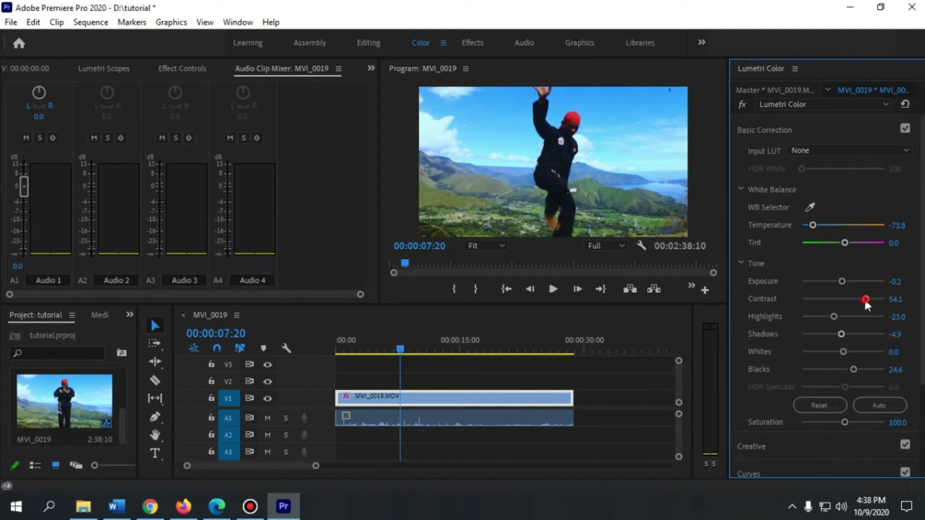
pyautogui.moveTo(866, 301); pyautogui.dragTo(829, 298)
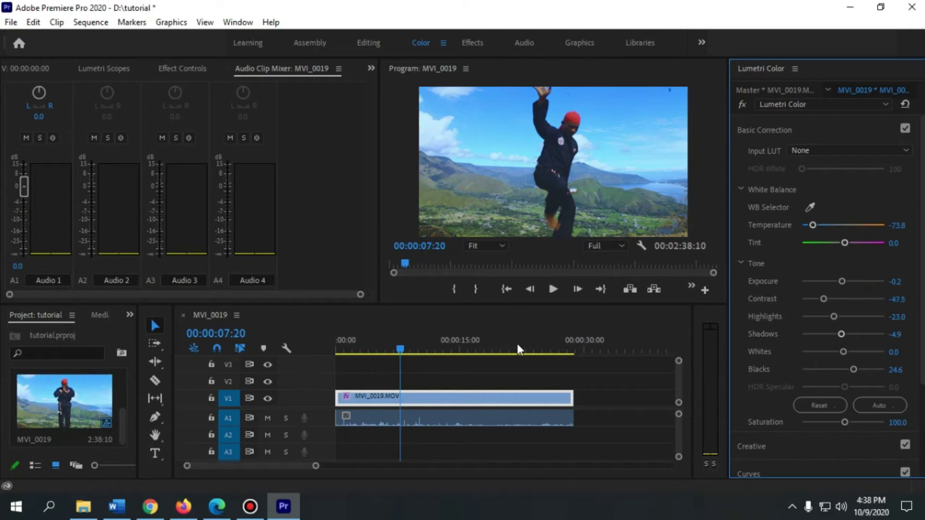
# Play back the graded clip from about 00:00:10:17 and set its tint to -11.5
pyautogui.click(464, 351)
pyautogui.press('space')
pyautogui.moveTo(514, 349); pyautogui.dragTo(423, 337)
pyautogui.press('space')
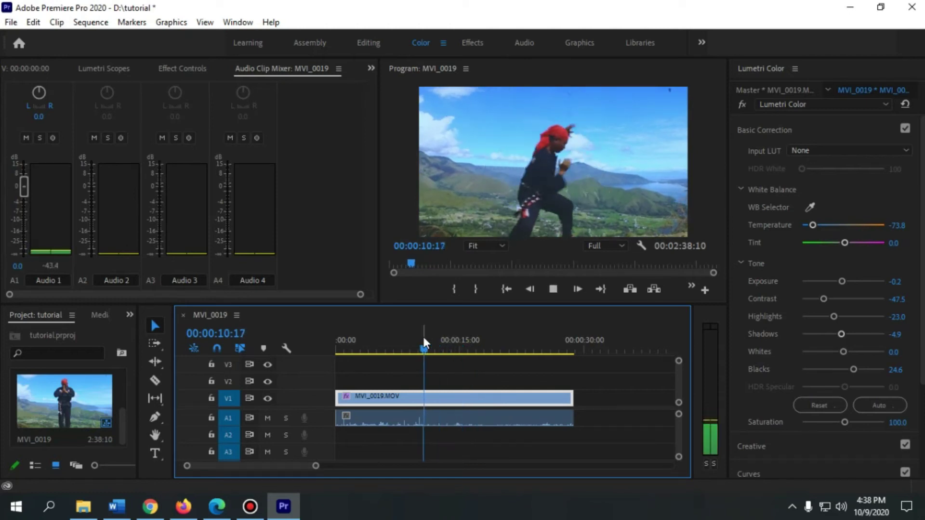
pyautogui.moveTo(844, 242)
pyautogui.mouseDown()
pyautogui.moveTo(829, 243)
pyautogui.moveTo(851, 242)
pyautogui.moveTo(837, 244)
pyautogui.mouseUp()
pyautogui.press('space')
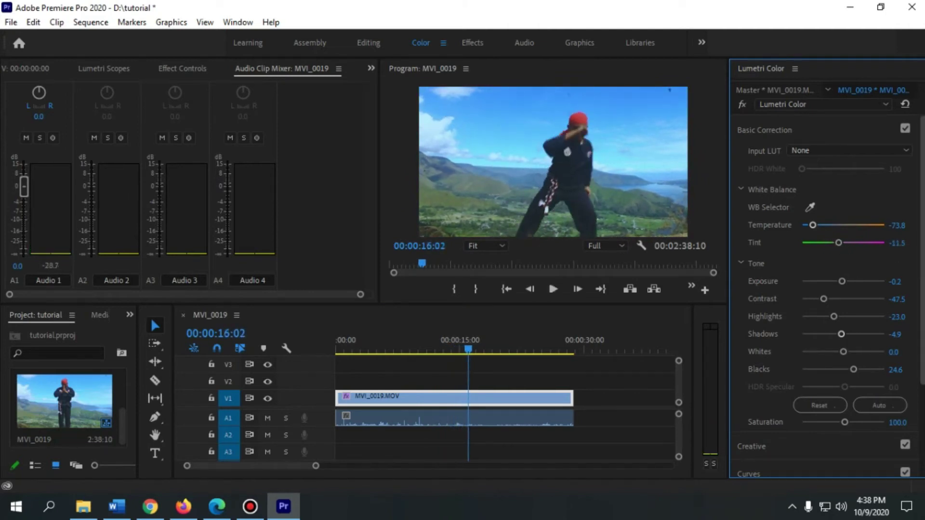
# Reduce the clip's saturation to 67.2 and play the middle of the clip to preview the muted colors
pyautogui.scroll(-3, 915, 256)
pyautogui.moveTo(843, 298); pyautogui.dragTo(837, 299)
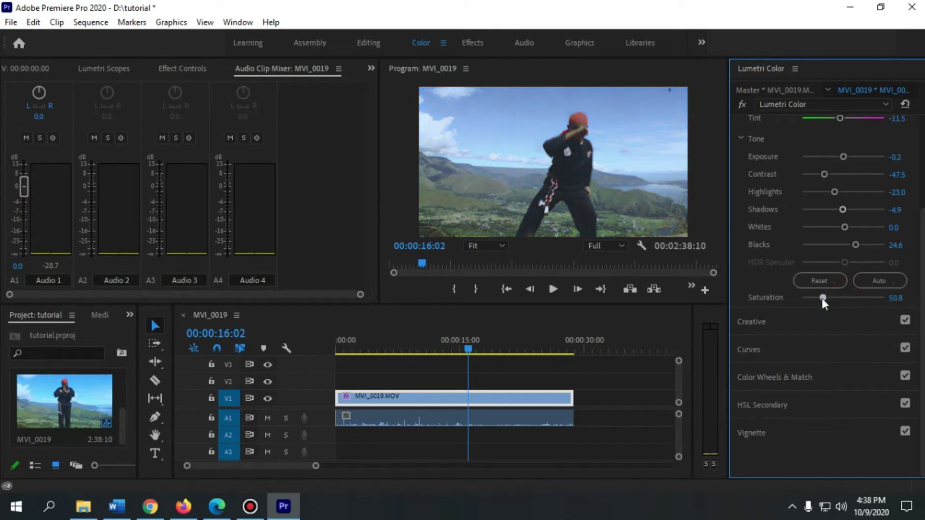
pyautogui.moveTo(828, 299); pyautogui.dragTo(829, 298)
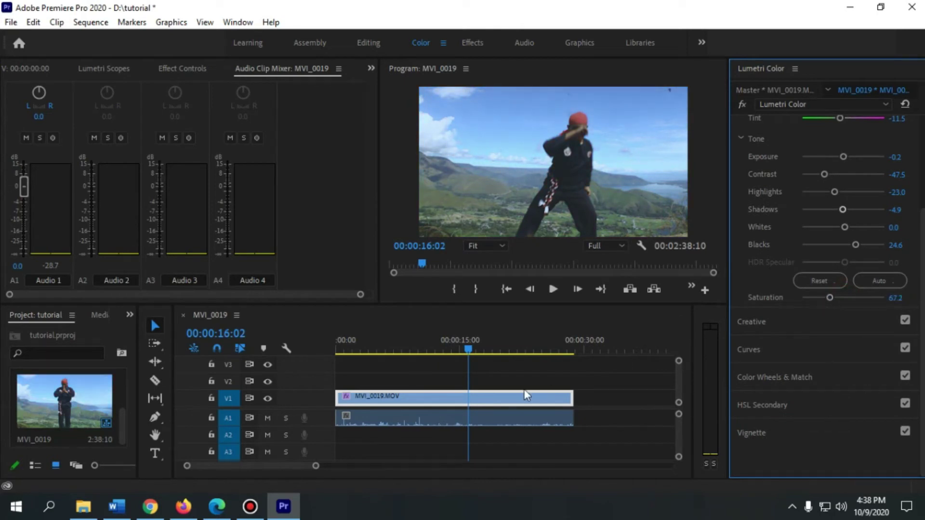
pyautogui.moveTo(467, 354); pyautogui.dragTo(426, 355)
pyautogui.press('space')
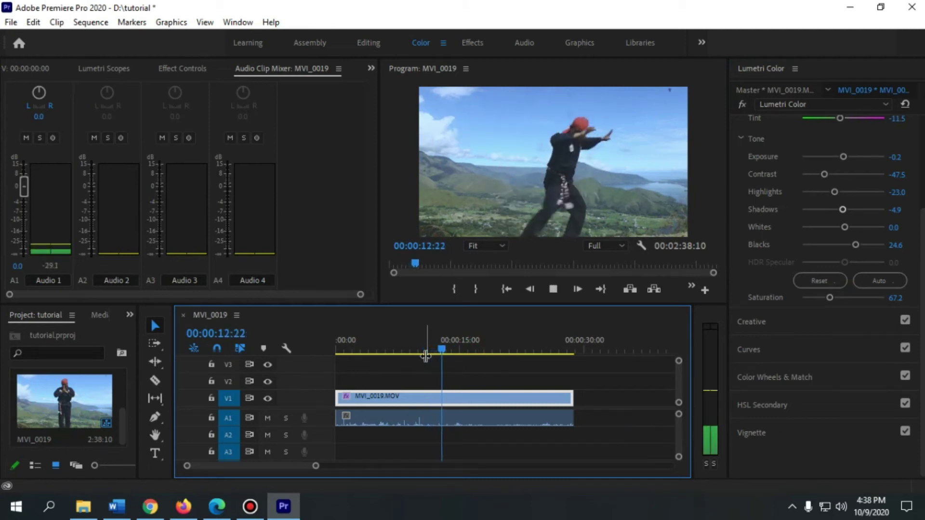
pyautogui.press('space')
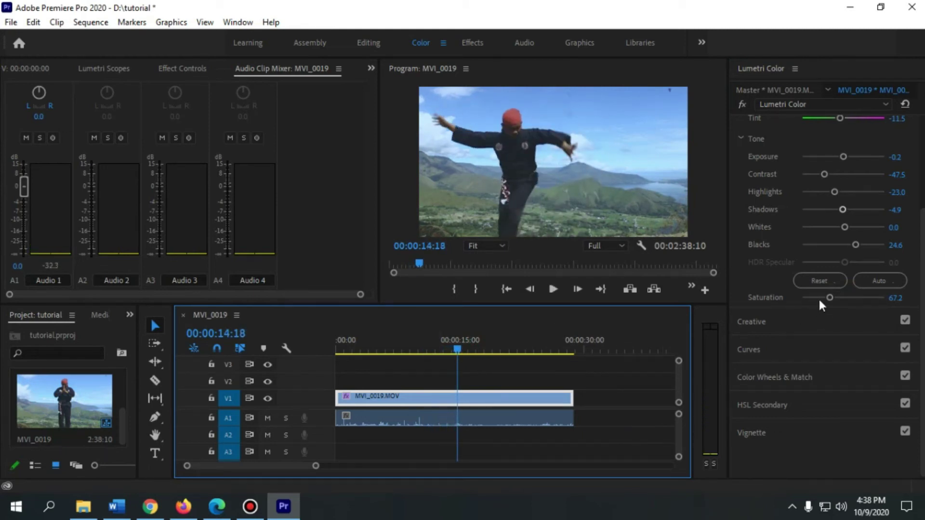
# Raise the clip's saturation to 196.7 and play the clip to preview the stronger colors
pyautogui.moveTo(830, 296); pyautogui.dragTo(884, 300)
pyautogui.press('space')
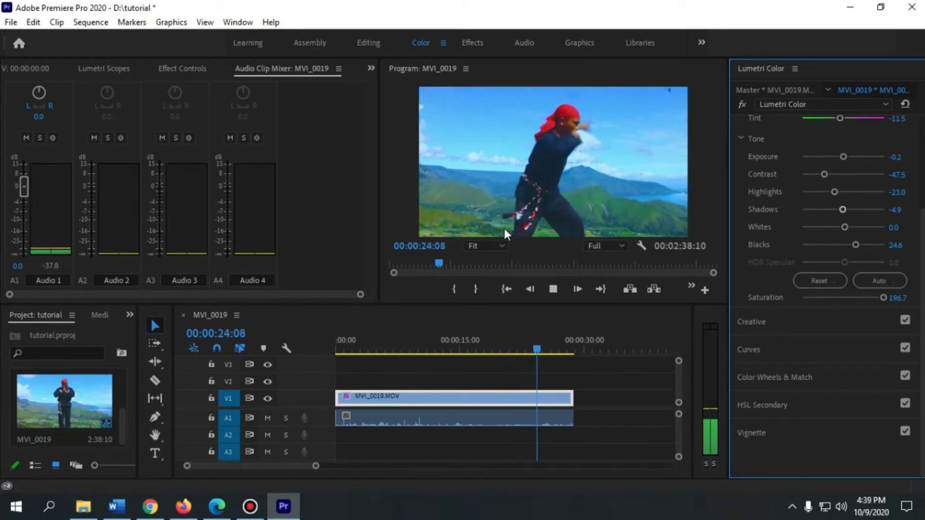
# Raise the Audio 1 clip volume above 0 dB in the Audio Clip Mixer and move the playhead to 00:00:14:15
pyautogui.moveTo(25, 186)
pyautogui.mouseDown()
pyautogui.moveTo(19, 152)
pyautogui.moveTo(25, 196)
pyautogui.moveTo(22, 172)
pyautogui.mouseUp()
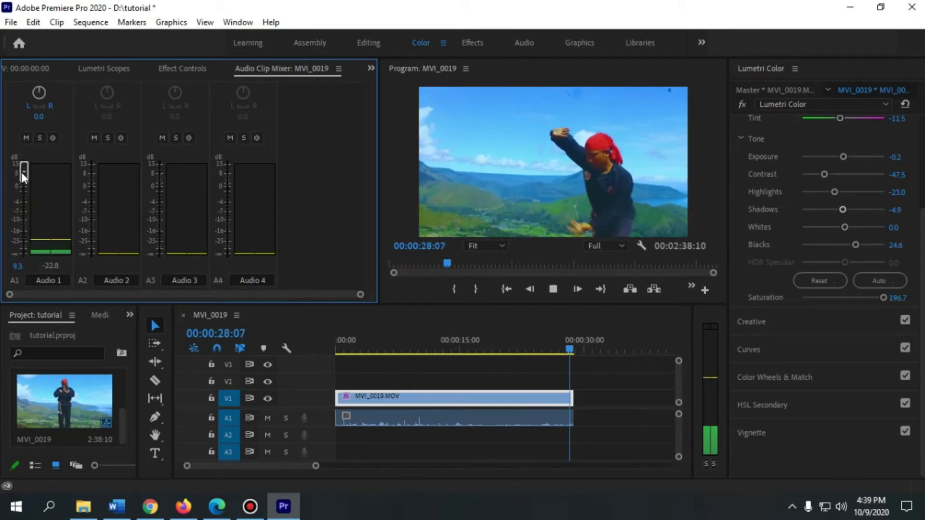
pyautogui.click(459, 348)
pyautogui.moveTo(26, 166); pyautogui.dragTo(26, 178)
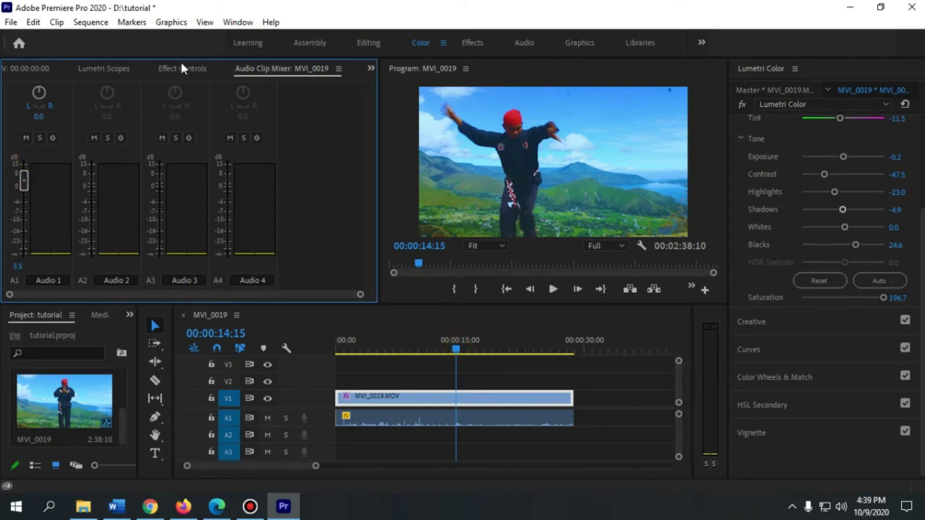
# Review the Lumetri Color effect's sections in the clip's Effect Controls
pyautogui.click(183, 74)
pyautogui.moveTo(367, 154); pyautogui.dragTo(369, 230)
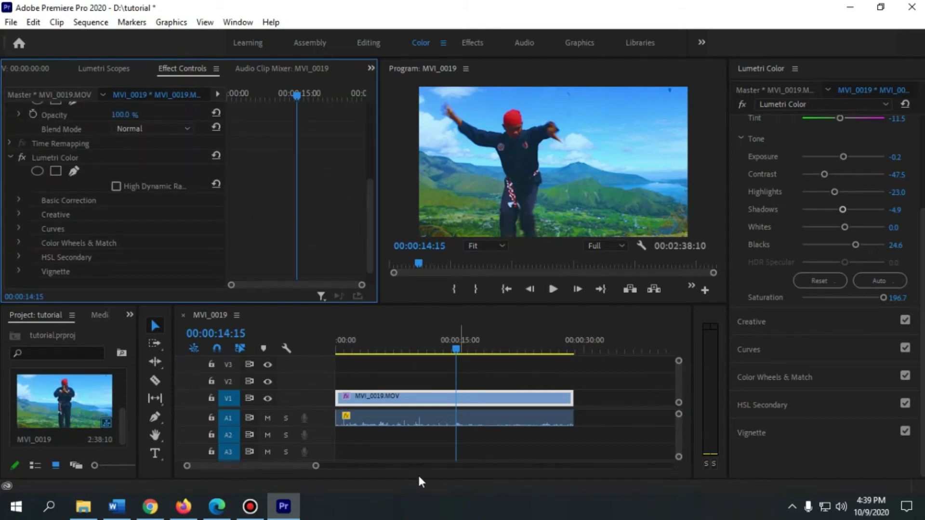
# Try splitting the first clip's video and audio at 00:00:14:15 with the Razor tool, and undo the cuts
pyautogui.moveTo(322, 465); pyautogui.dragTo(278, 466)
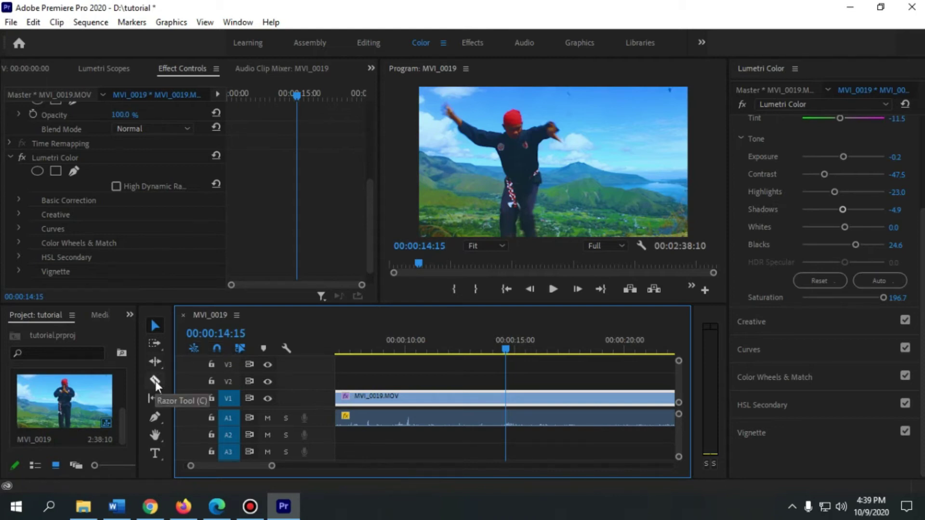
pyautogui.press('c')
pyautogui.click(508, 398)
pyautogui.press('v')
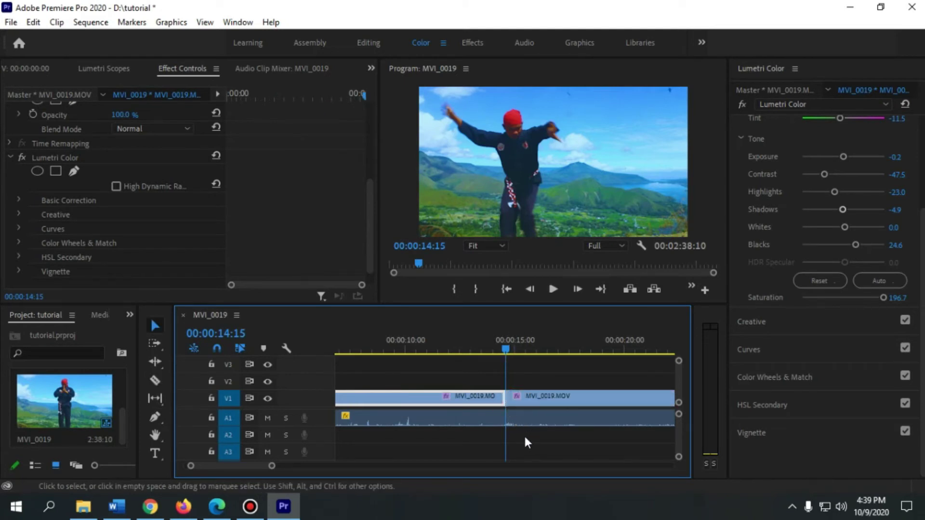
pyautogui.press('c')
pyautogui.press('v')
pyautogui.moveTo(272, 469); pyautogui.dragTo(441, 474)
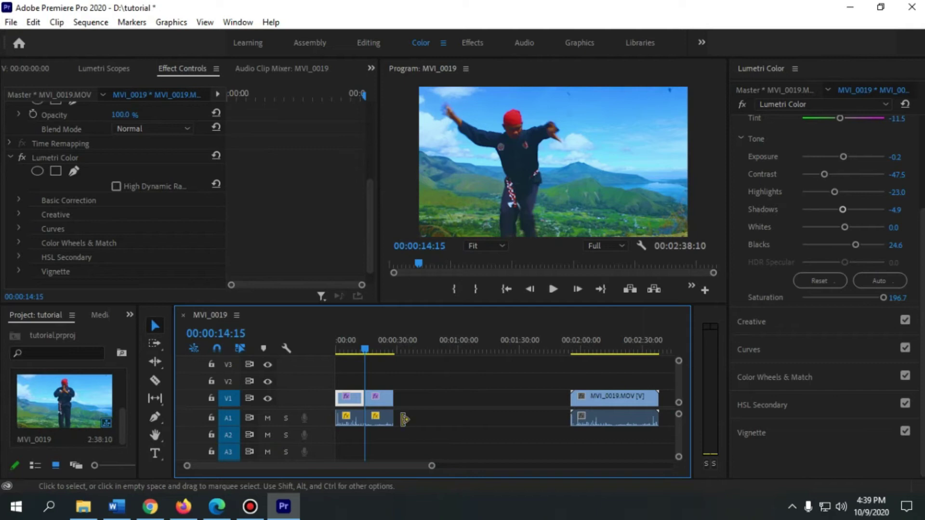
pyautogui.hotkey('ctrl', 'z')
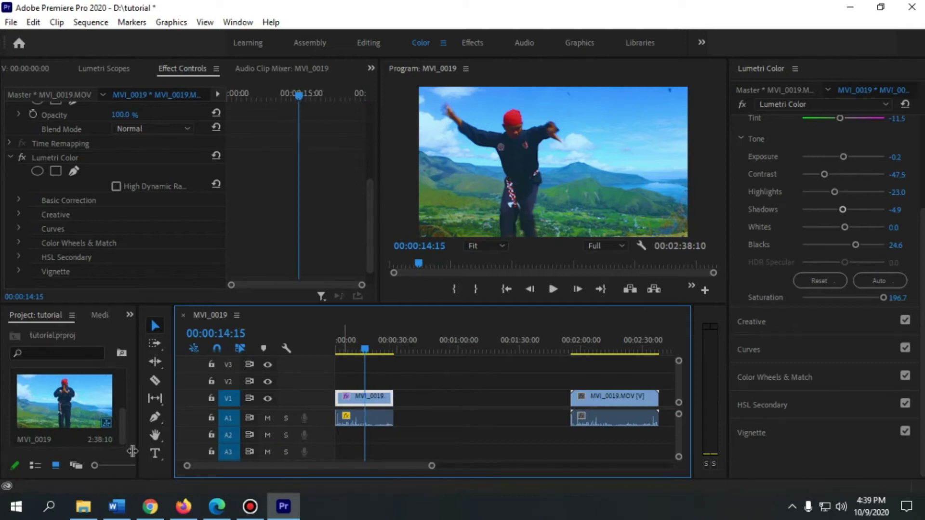
# Add MVI_0005 from the mossak folder in File Explorer directly after the first MVI_0019 clip and play across the join
pyautogui.click(82, 506)
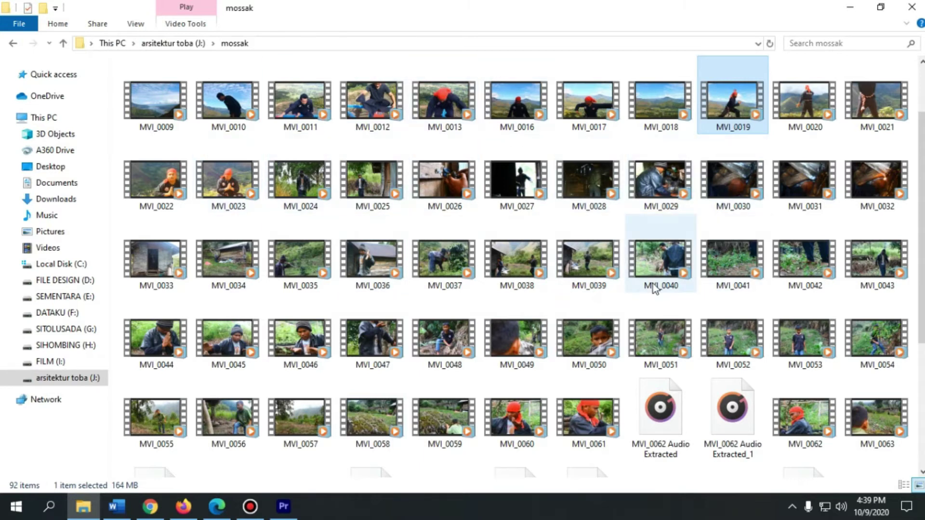
pyautogui.scroll(-3, 651, 276)
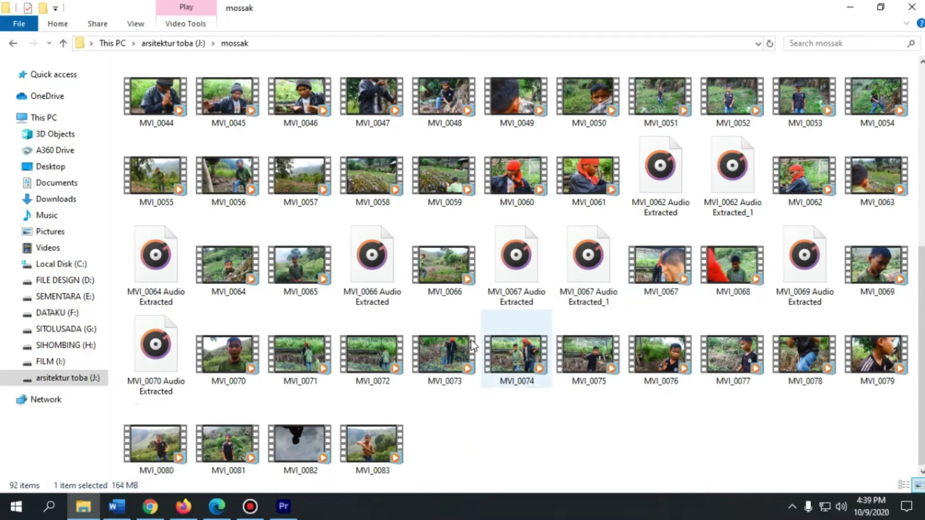
pyautogui.scroll(2, 626, 345)
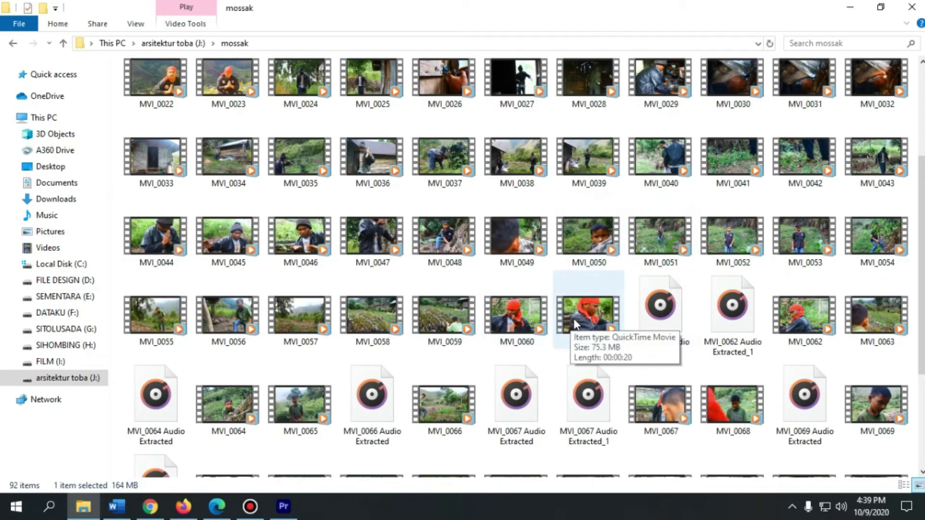
pyautogui.scroll(2, 601, 324)
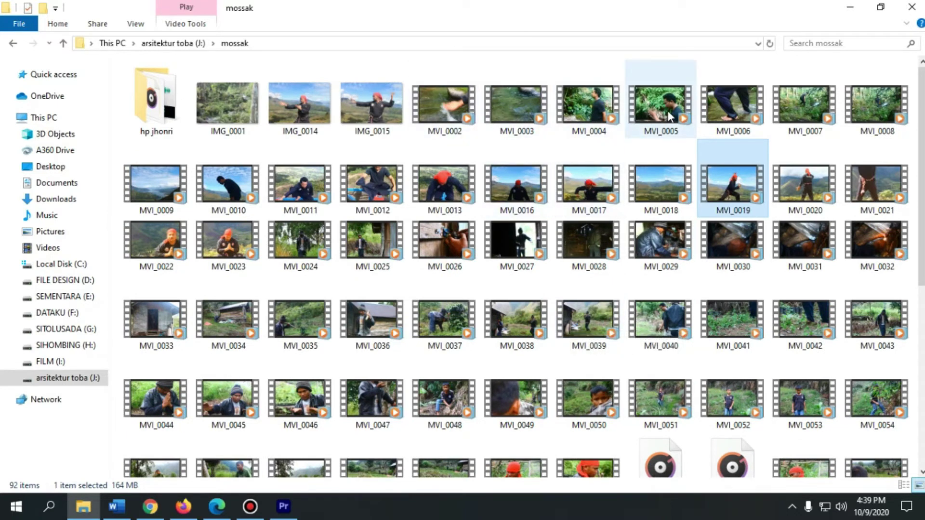
pyautogui.moveTo(642, 115); pyautogui.dragTo(396, 401)
pyautogui.click(388, 347)
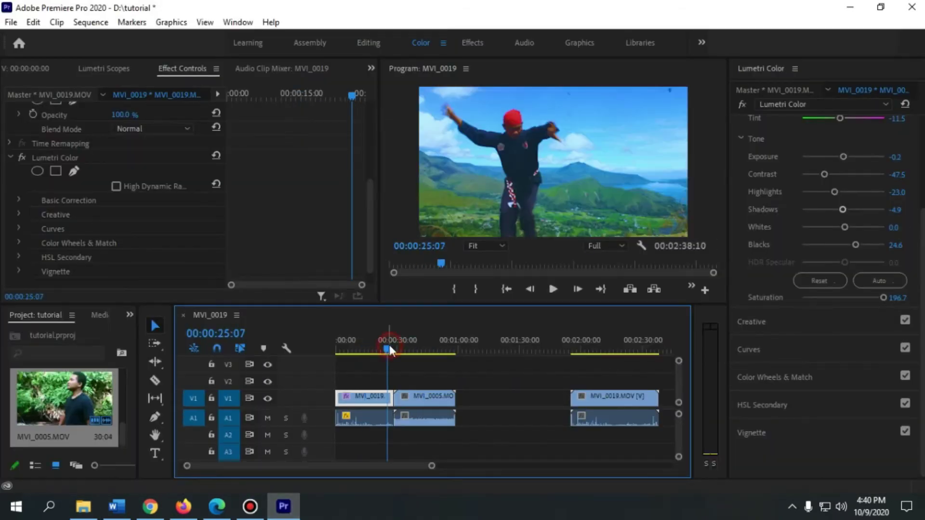
pyautogui.press('space')
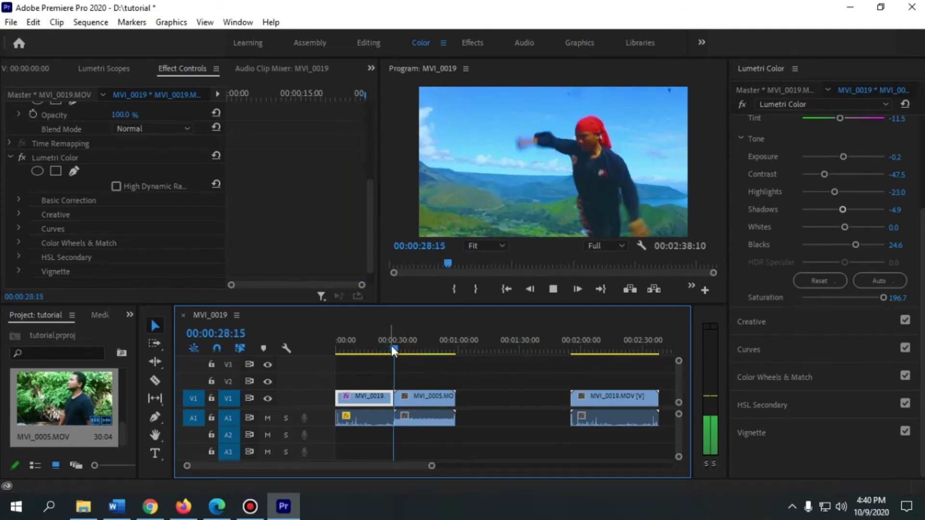
# Set the MVI_0005 clip's Lumetri saturation to 111.5 and compare its colors with the preceding clip
pyautogui.click(423, 418)
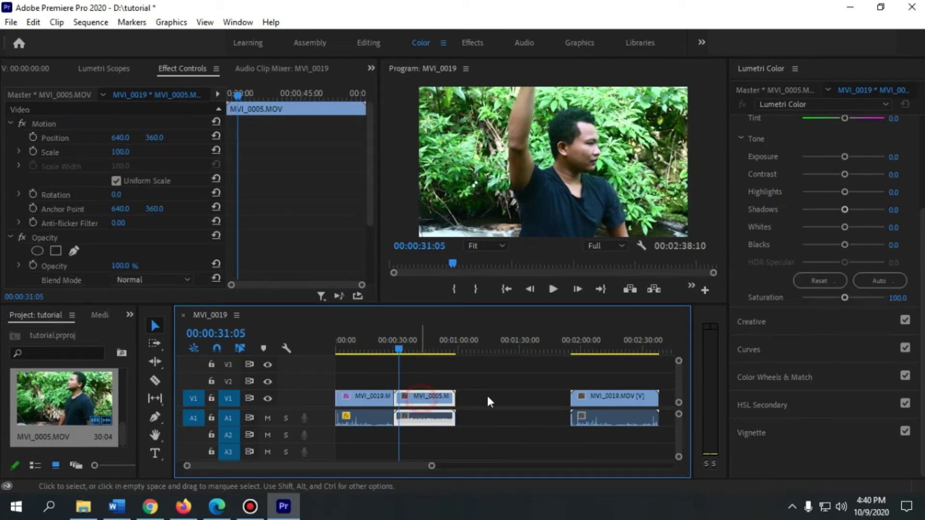
pyautogui.moveTo(845, 296)
pyautogui.mouseDown()
pyautogui.moveTo(838, 294)
pyautogui.moveTo(850, 294)
pyautogui.mouseUp()
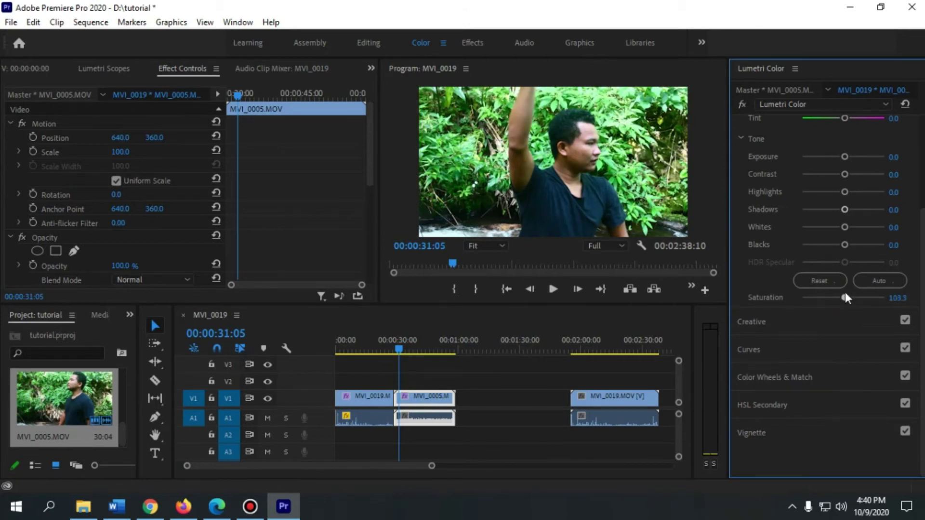
pyautogui.click(385, 352)
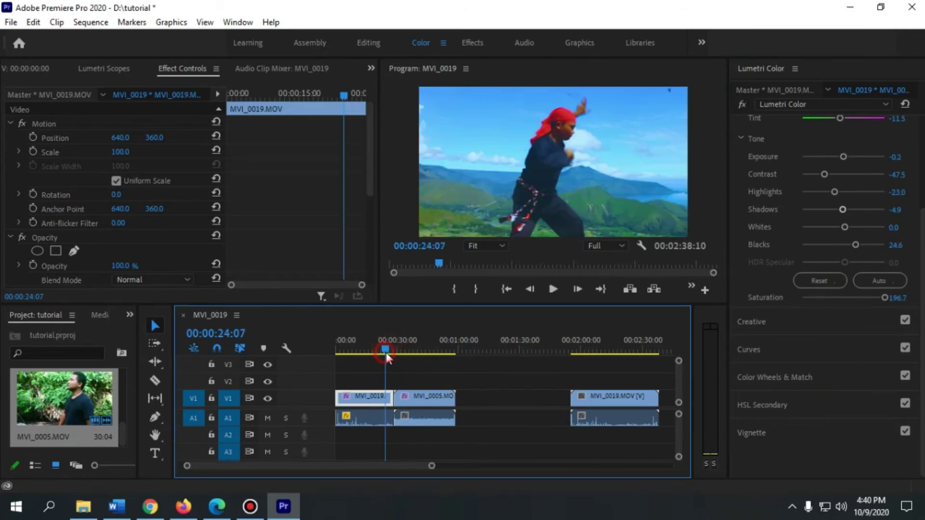
pyautogui.click(403, 351)
pyautogui.moveTo(403, 352); pyautogui.dragTo(406, 352)
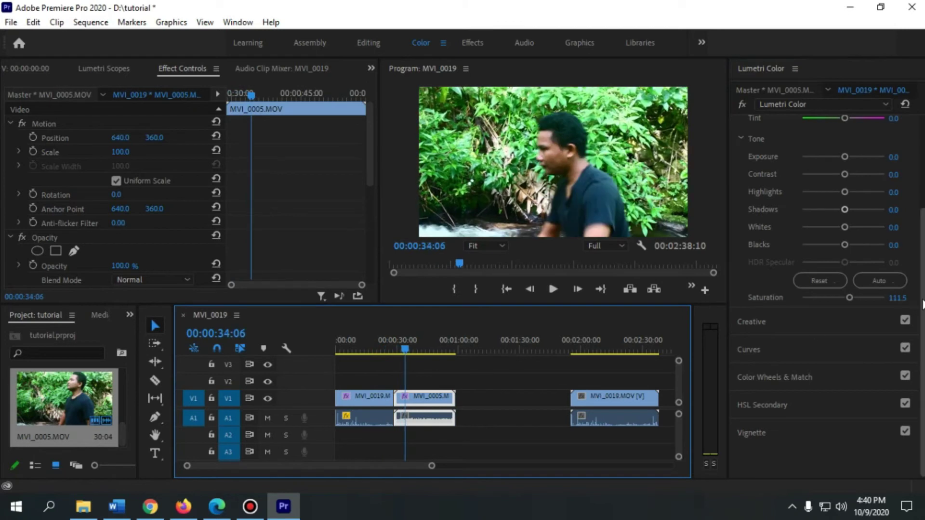
# Grade MVI_0005 with cooler temperature, tint 16.4, contrast -47.5, highlights -11.5, shadows 9.8 and whites -41.0, and preview the join
pyautogui.scroll(2, 909, 224)
pyautogui.moveTo(822, 181); pyautogui.dragTo(851, 202)
pyautogui.moveTo(845, 238); pyautogui.dragTo(829, 309)
pyautogui.moveTo(403, 349); pyautogui.dragTo(380, 352)
pyautogui.press('space')
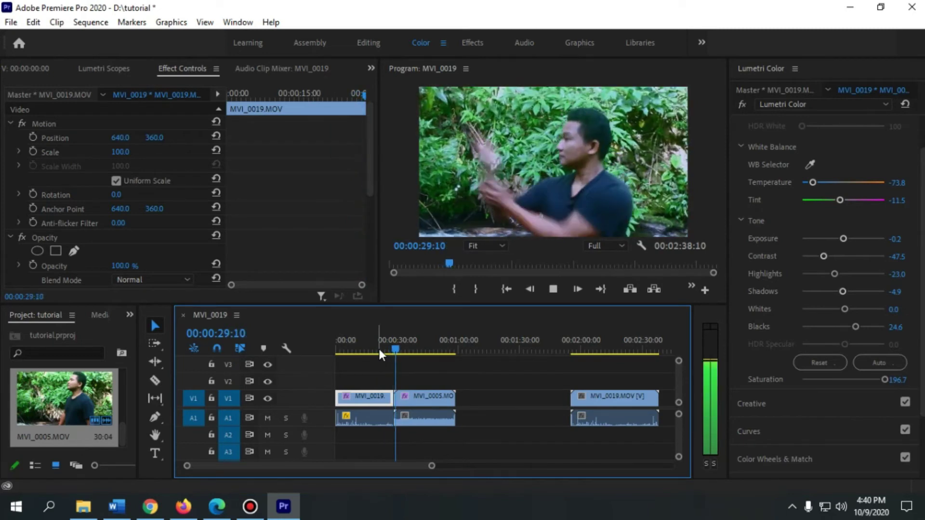
pyautogui.press('space')
# Set MVI_0005's temperature to -77.0 and saturation to 136.1, and play across the join to check the match
pyautogui.moveTo(829, 181); pyautogui.dragTo(810, 178)
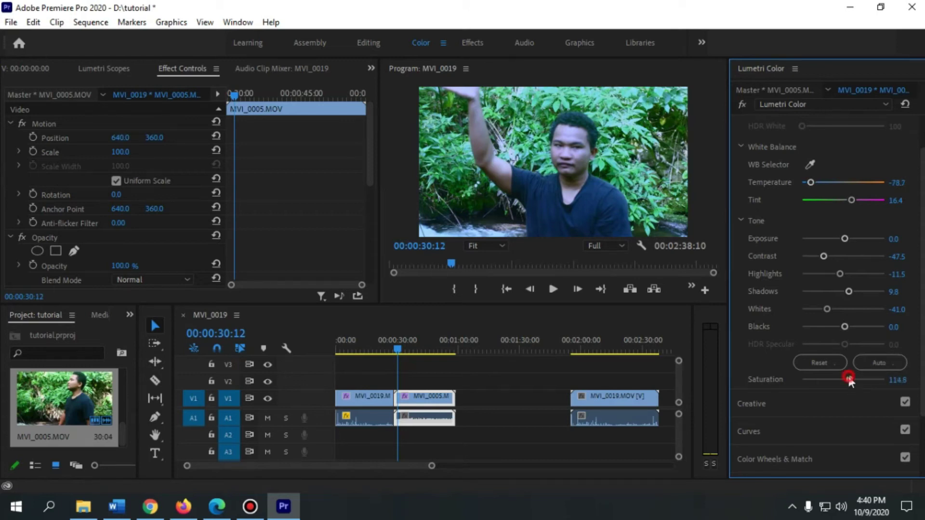
pyautogui.moveTo(856, 376); pyautogui.dragTo(859, 376)
pyautogui.moveTo(812, 182); pyautogui.dragTo(811, 183)
pyautogui.click(391, 350)
pyautogui.press('space')
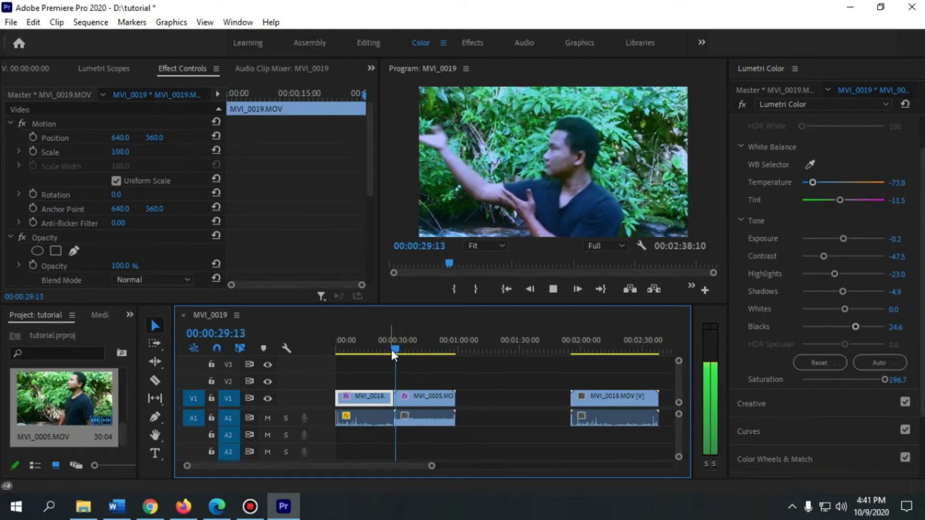
pyautogui.click(431, 403)
# Try splitting MVI_0005 at 00:00:29:04 with the Razor tool
pyautogui.scroll(4, 433, 465)
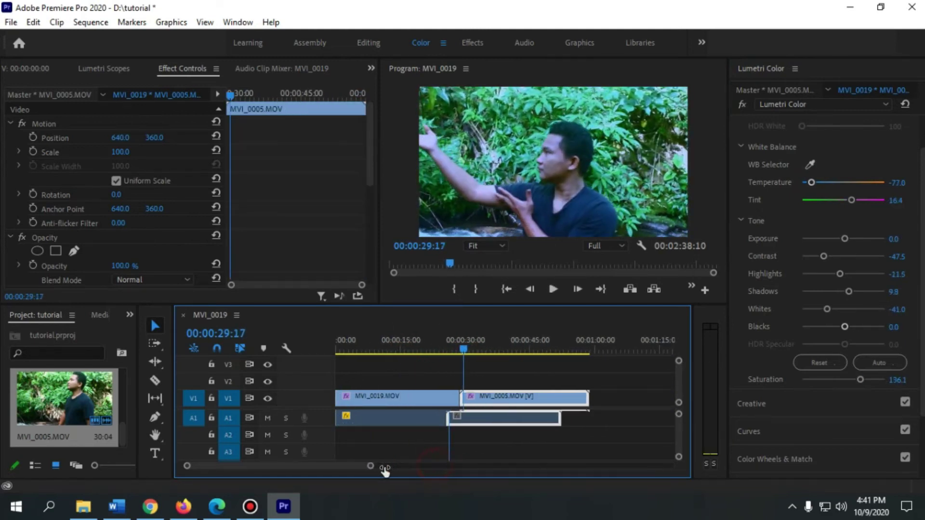
pyautogui.moveTo(509, 347); pyautogui.dragTo(500, 348)
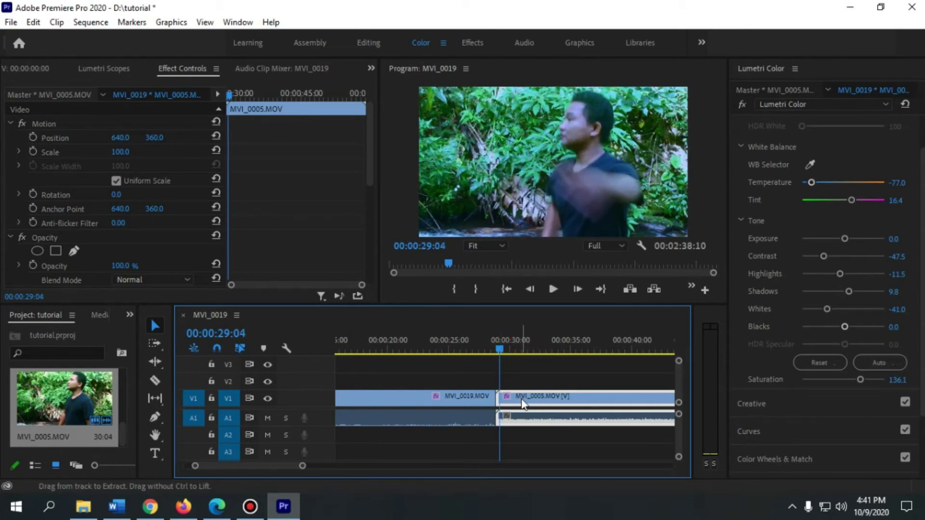
pyautogui.press('c')
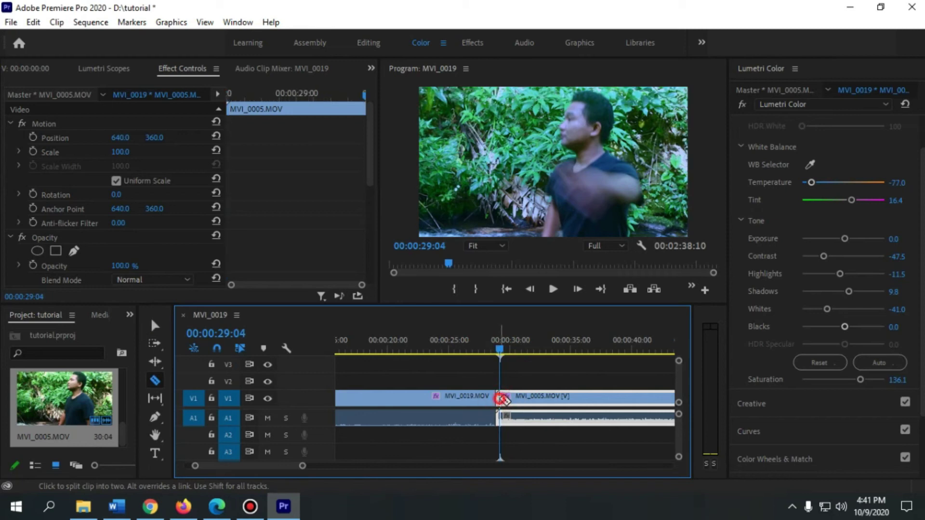
pyautogui.click(501, 397)
pyautogui.press('v')
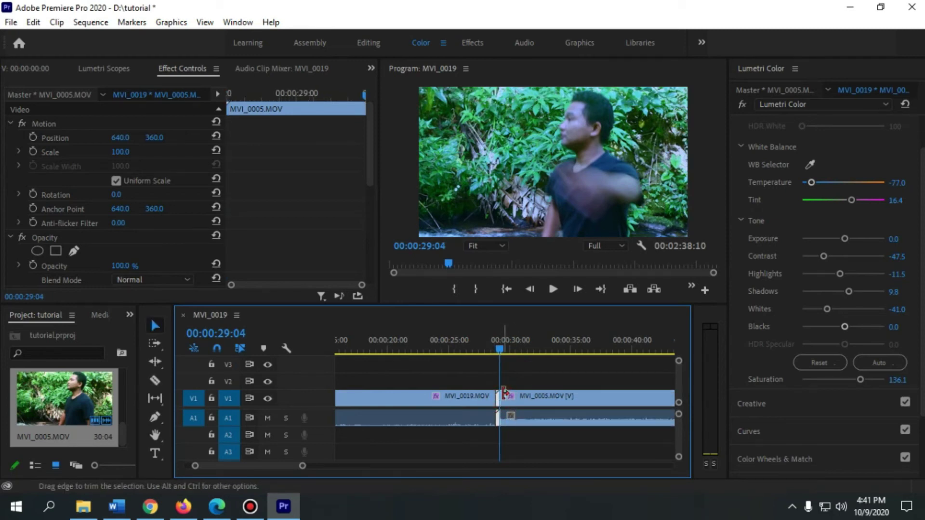
pyautogui.moveTo(516, 405); pyautogui.dragTo(510, 405)
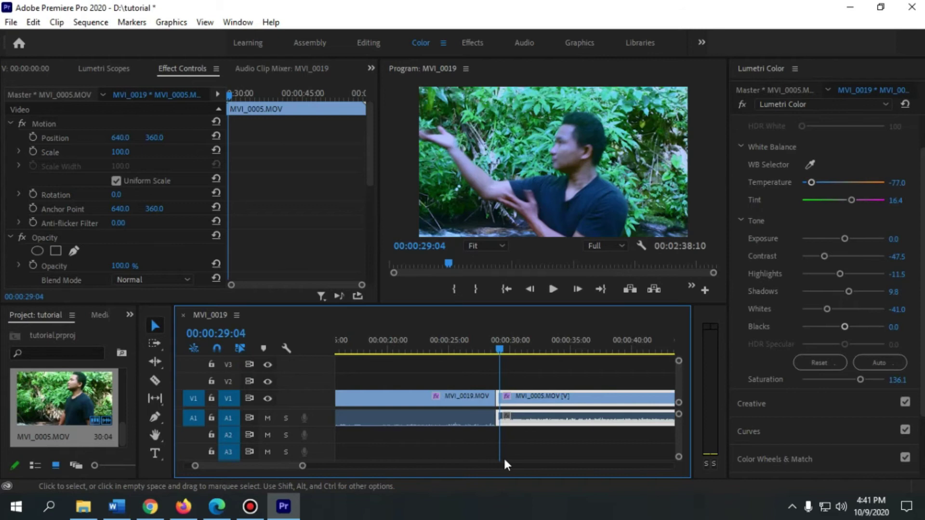
# Split the MVI_0019 video at 00:00:28:11, ten frames before the join with MVI_0005
pyautogui.moveTo(301, 466); pyautogui.dragTo(270, 474)
pyautogui.moveTo(479, 343); pyautogui.dragTo(482, 349)
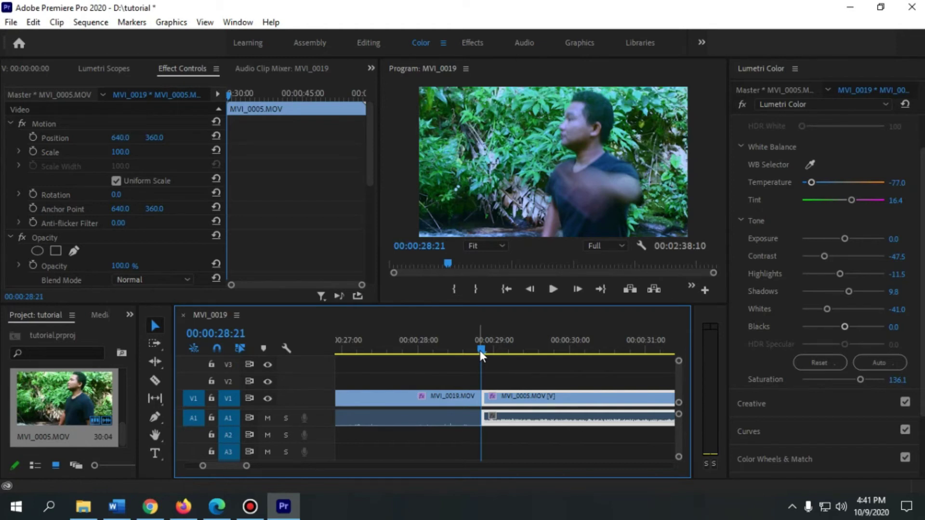
pyautogui.hotkey('shift', 'Left')
pyautogui.hotkey('shift', 'Left')
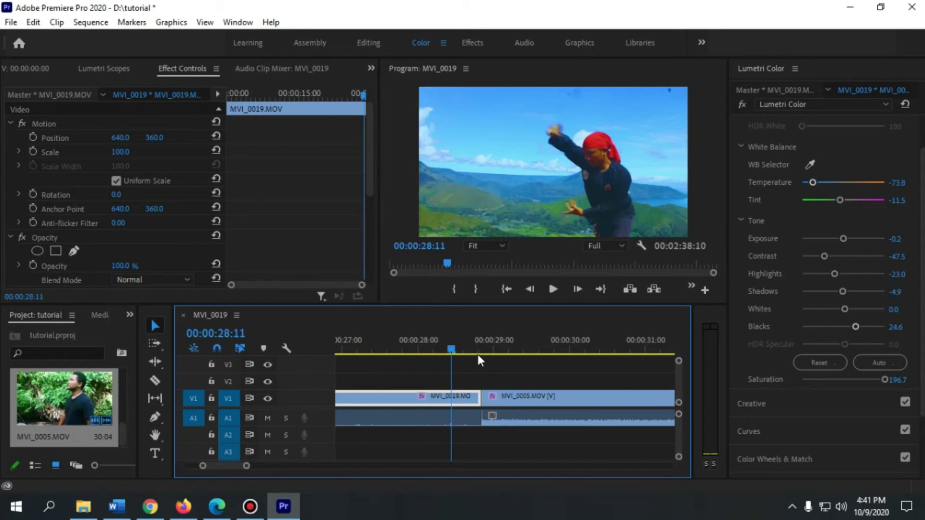
pyautogui.press('c')
pyautogui.click(453, 398)
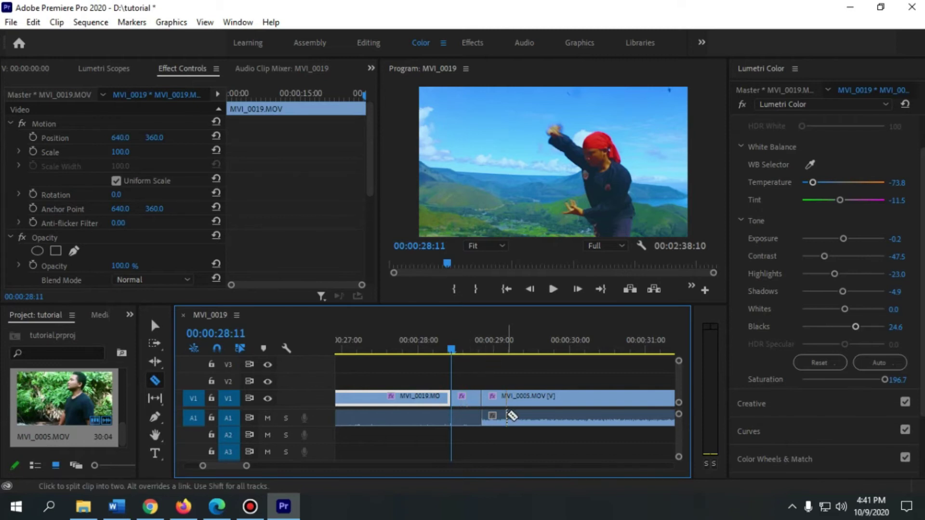
# Split MVI_0005 at 00:00:29:06, ten frames after the join, and split the MVI_0019 audio at 00:00:28:11
pyautogui.press('Right')
pyautogui.press('Right')
pyautogui.press('Right')
pyautogui.press('Right')
pyautogui.press('Right')
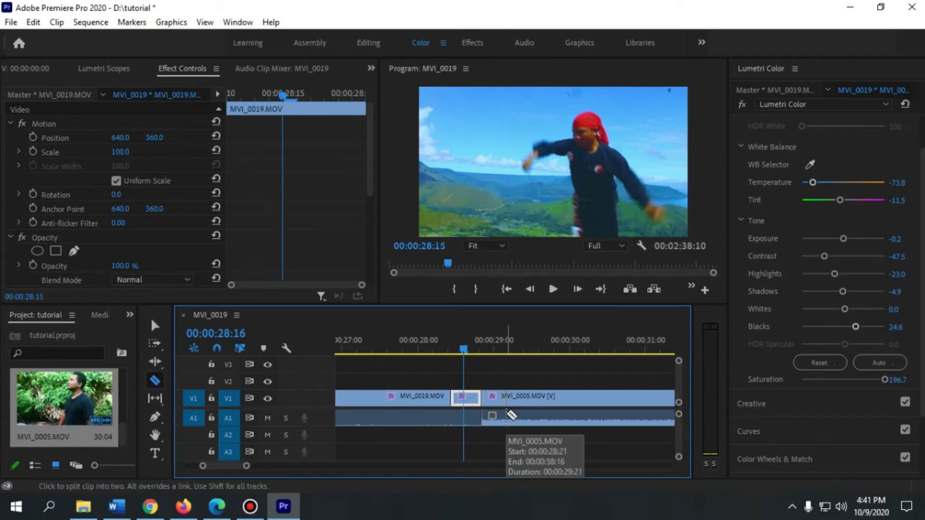
pyautogui.press('Right')
pyautogui.press('Right')
pyautogui.press('Right')
pyautogui.press('Right')
pyautogui.press('Right')
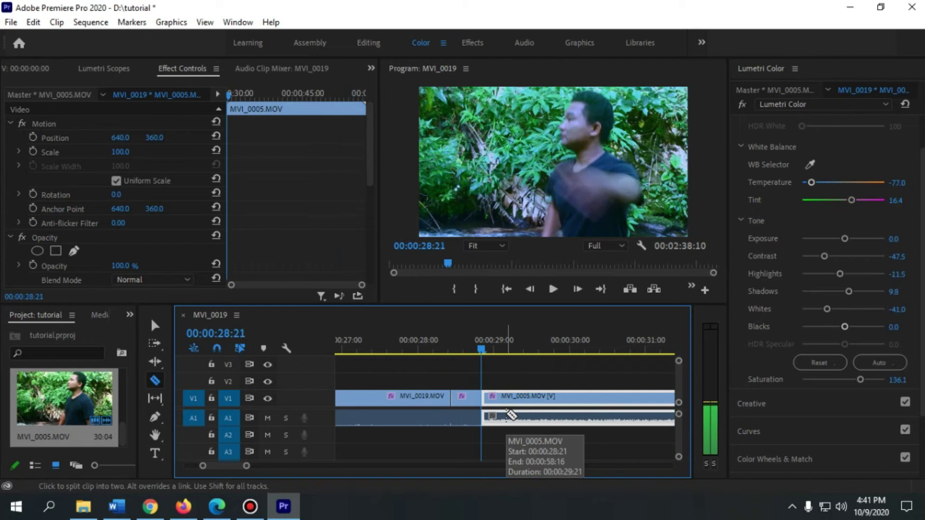
pyautogui.press('shift')
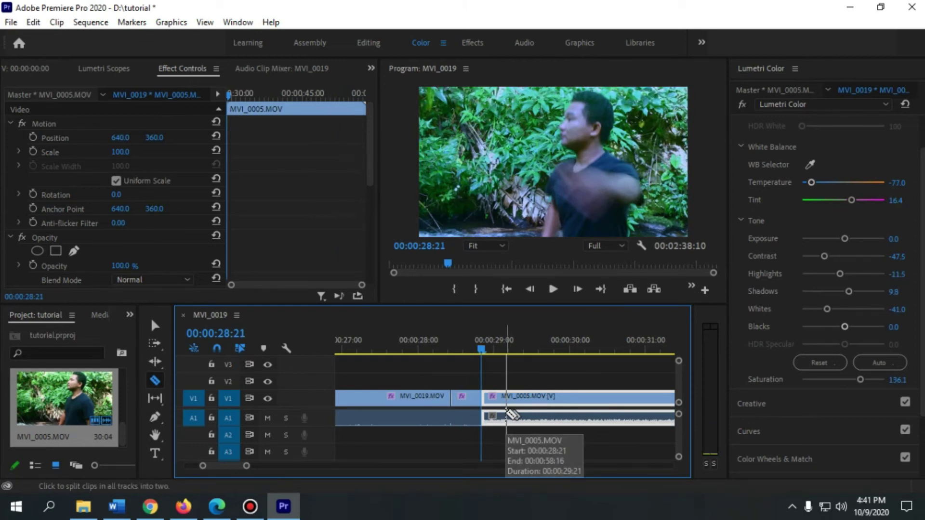
pyautogui.press('Right')
pyautogui.press('Right')
pyautogui.press('Right')
pyautogui.press('Right')
pyautogui.press('Right')
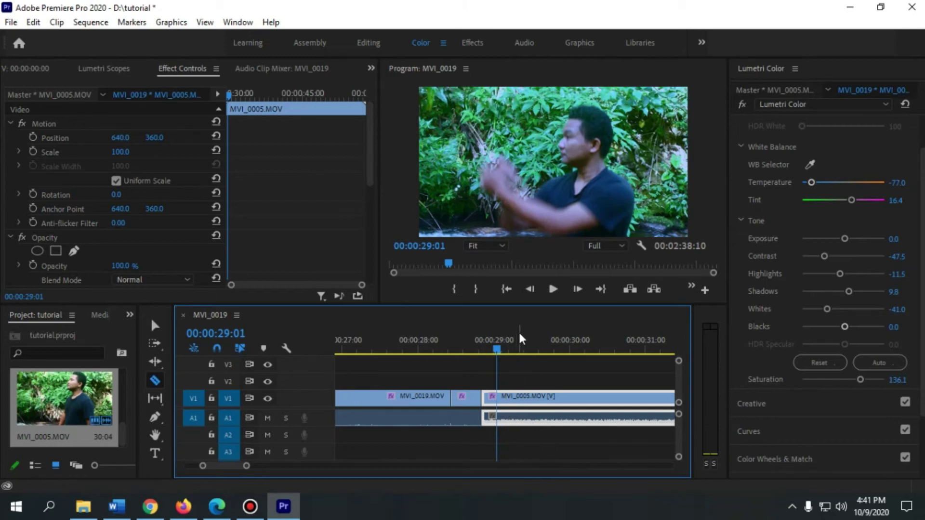
pyautogui.press('Right')
pyautogui.press('Right')
pyautogui.press('Right')
pyautogui.press('Right')
pyautogui.press('Right')
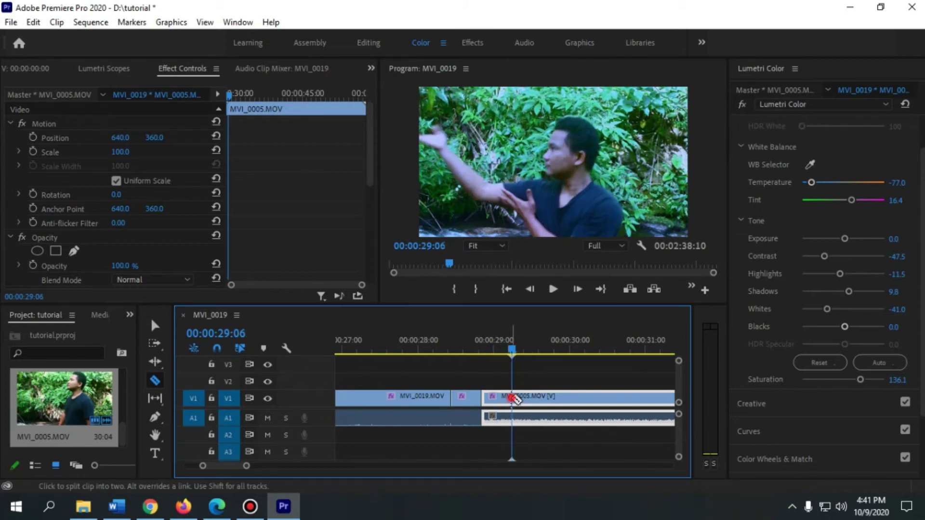
pyautogui.click(512, 397)
pyautogui.click(451, 422)
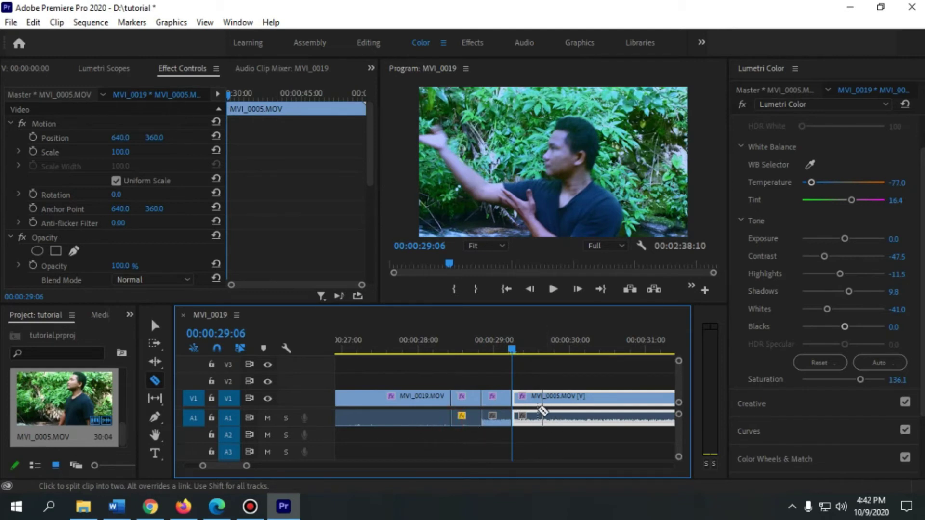
# Nest the two short video and audio pieces around the join, accepting the default sequence name
pyautogui.press('v')
pyautogui.moveTo(508, 439); pyautogui.dragTo(474, 403)
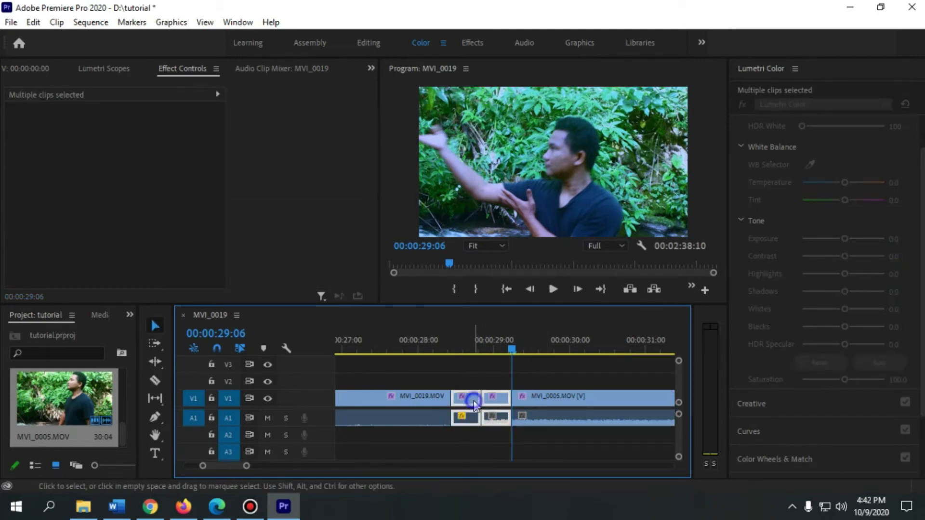
pyautogui.rightClick(474, 403)
pyautogui.click(528, 313)
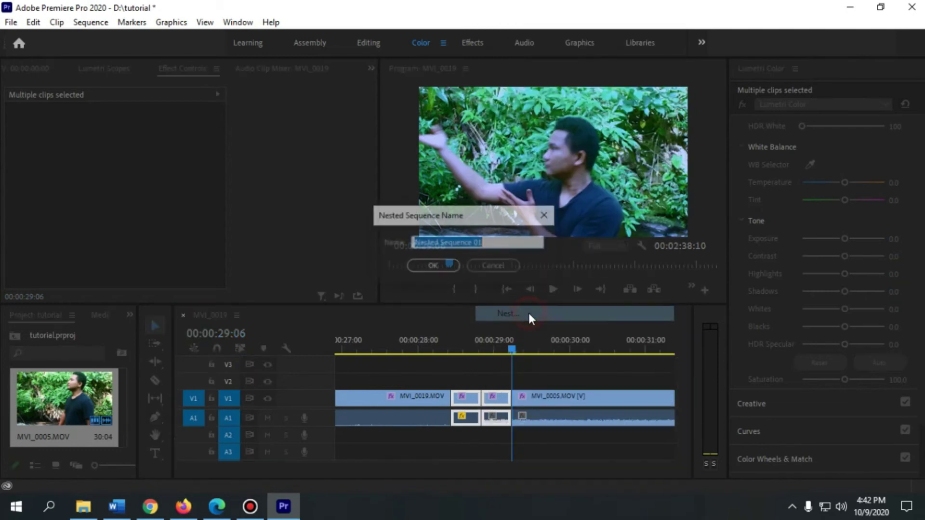
pyautogui.click(423, 266)
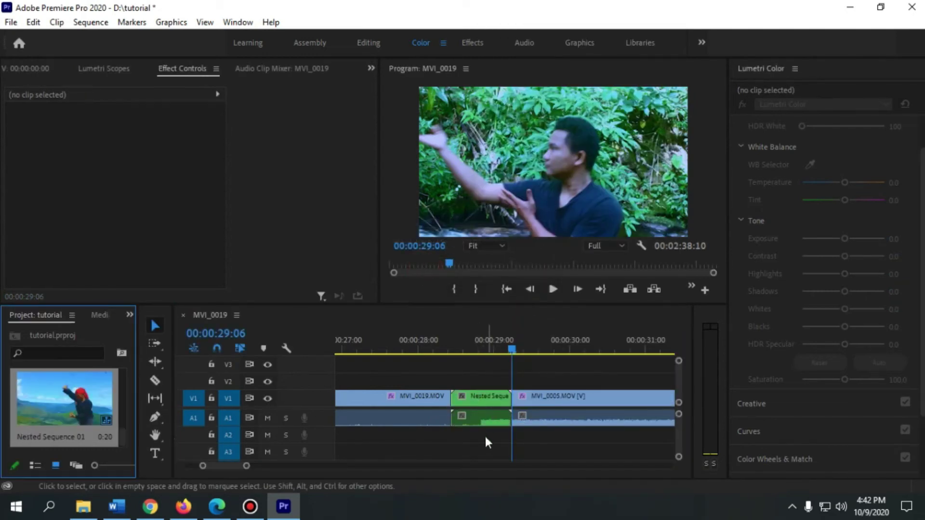
# Apply the Left to Right preset from Offset Transitions(Nest) in the 50 Smooth Transitions Pack to the nested clip
pyautogui.click(474, 400)
pyautogui.scroll(2, 789, 171)
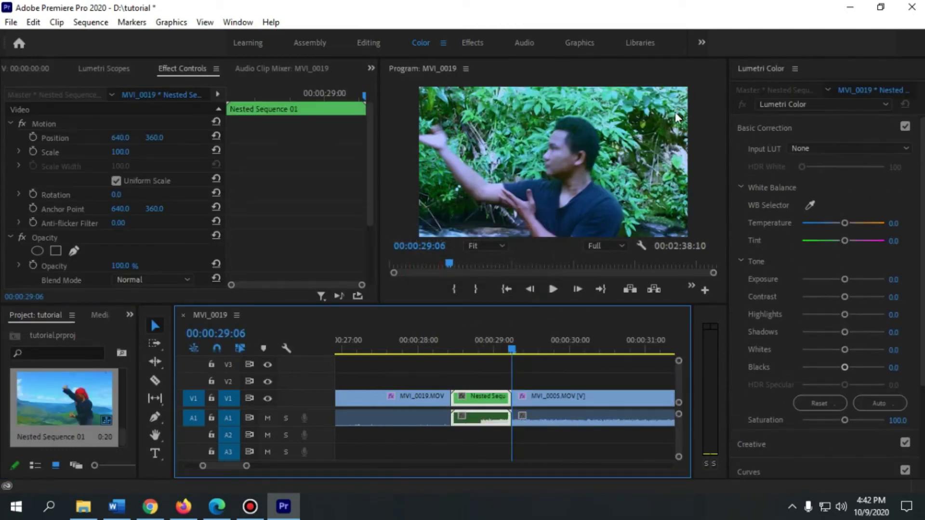
pyautogui.click(475, 43)
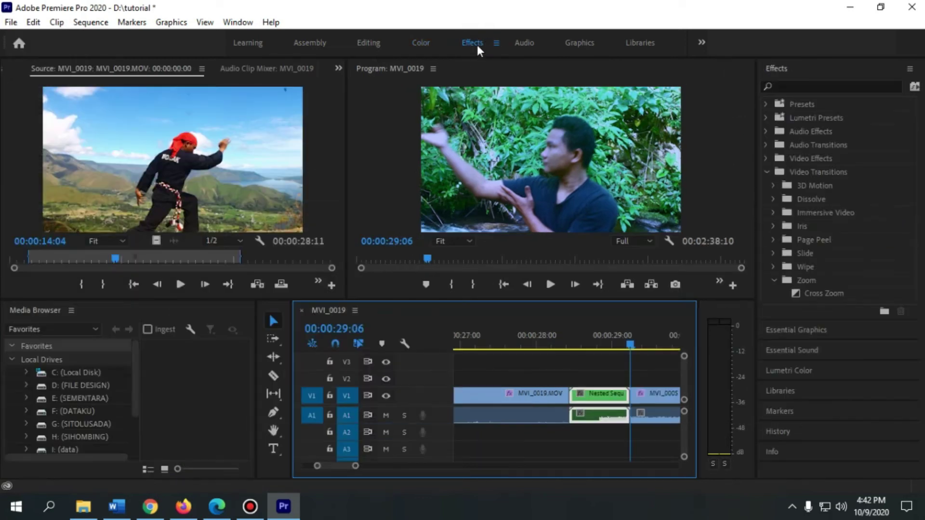
pyautogui.click(766, 105)
pyautogui.click(773, 118)
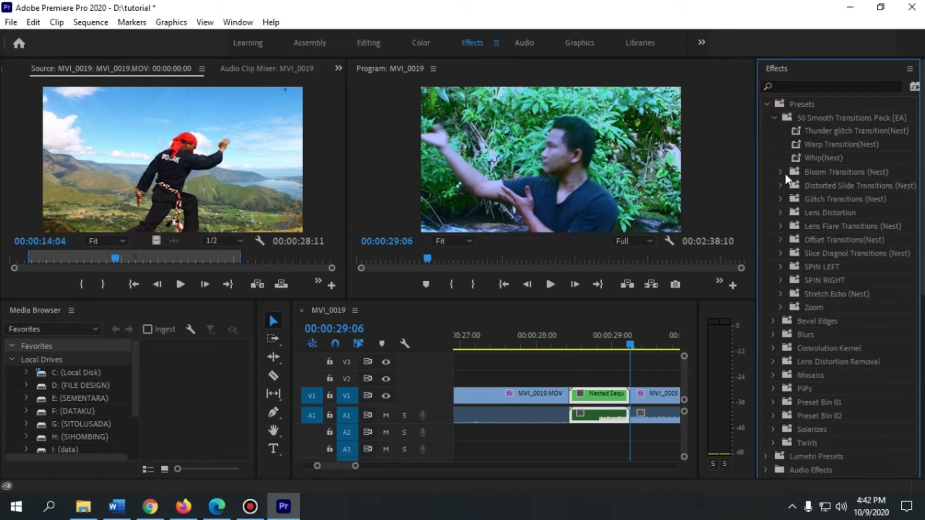
pyautogui.click(781, 254)
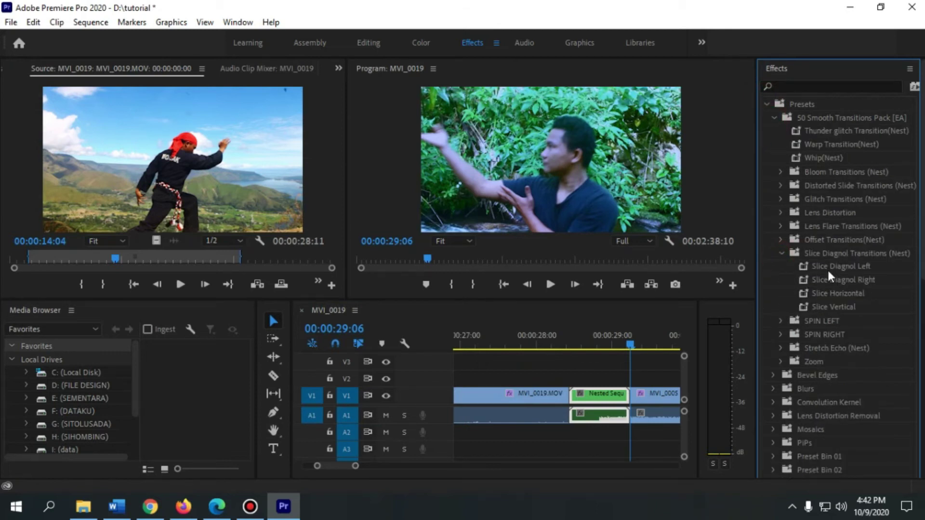
pyautogui.click(780, 322)
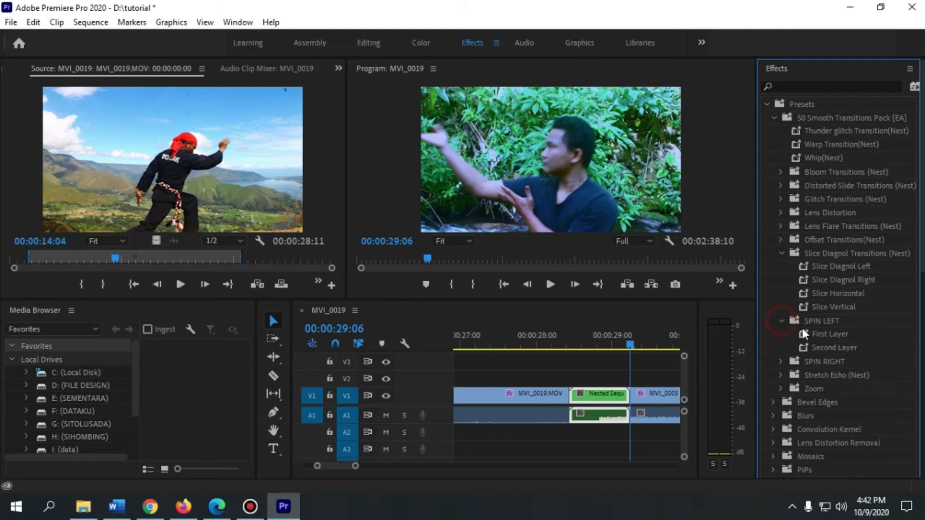
pyautogui.click(780, 362)
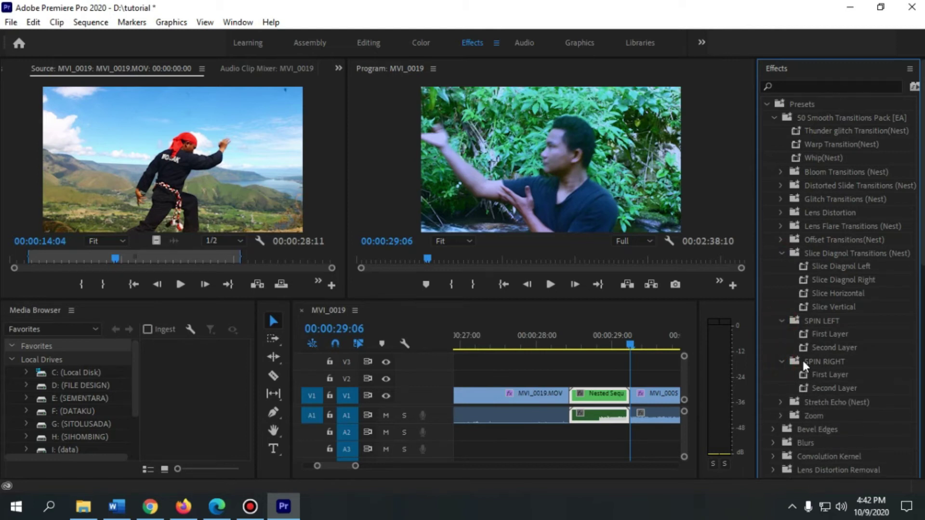
pyautogui.click(780, 240)
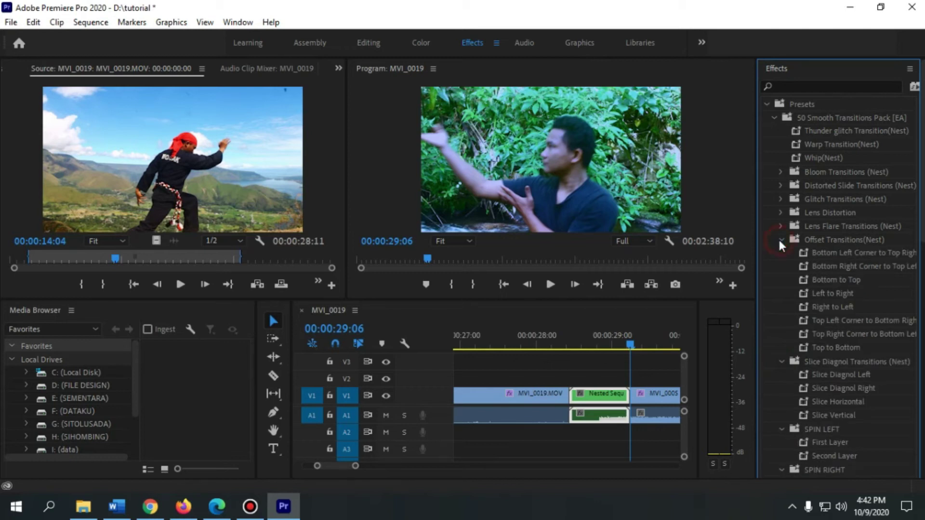
pyautogui.moveTo(826, 293); pyautogui.dragTo(603, 398)
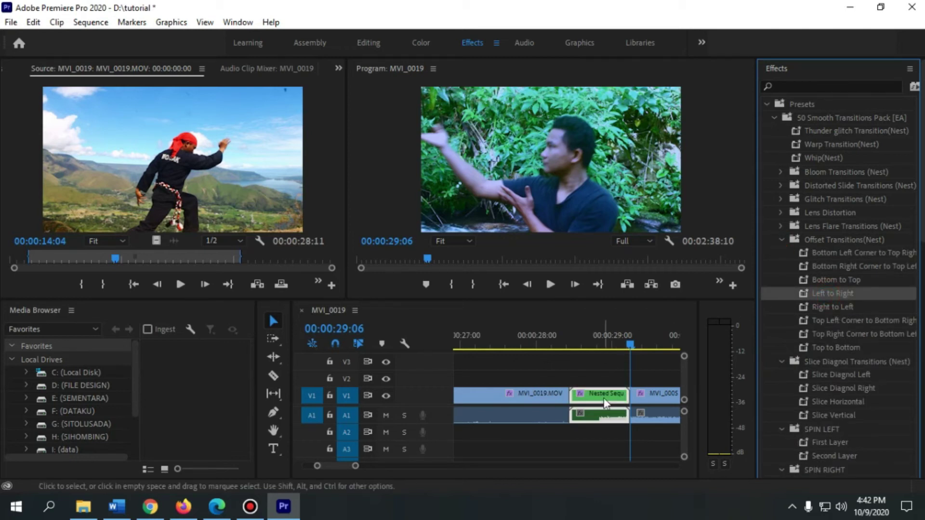
# Play the sequence twice from just before the nested clip to check the Left to Right transition
pyautogui.moveTo(593, 337); pyautogui.dragTo(558, 342)
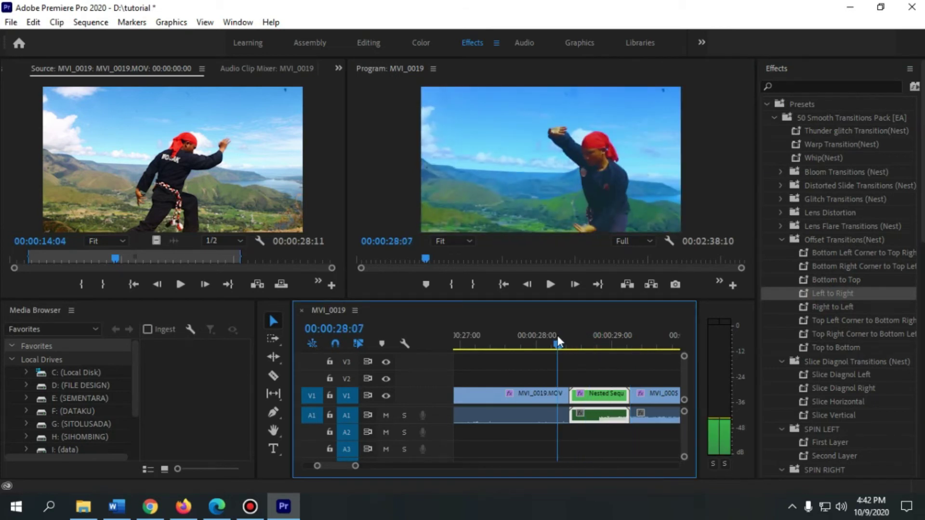
pyautogui.press('space')
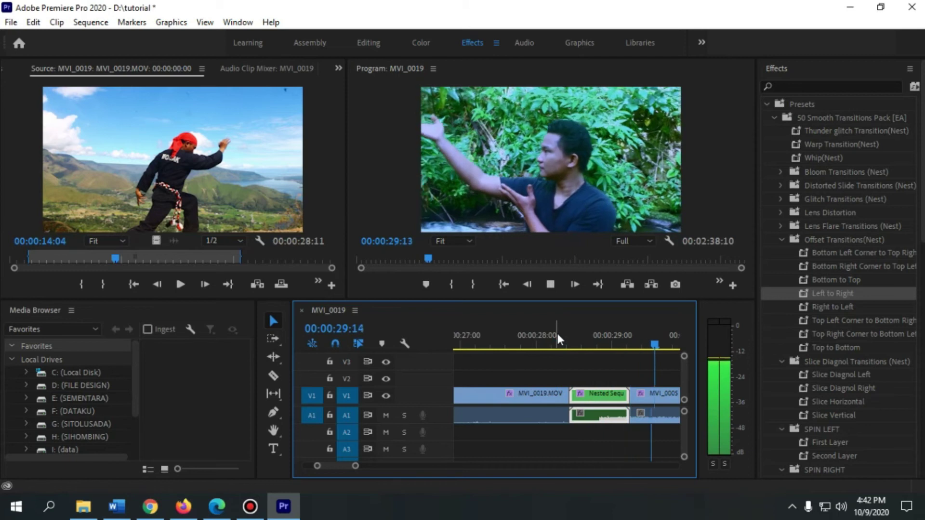
pyautogui.press('space')
pyautogui.moveTo(356, 467); pyautogui.dragTo(413, 466)
pyautogui.click(550, 345)
pyautogui.press('space')
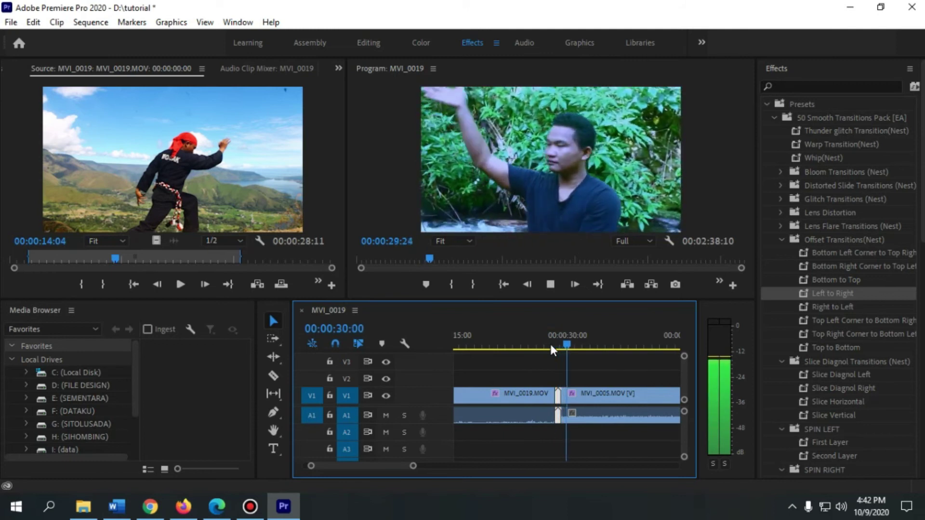
pyautogui.press('space')
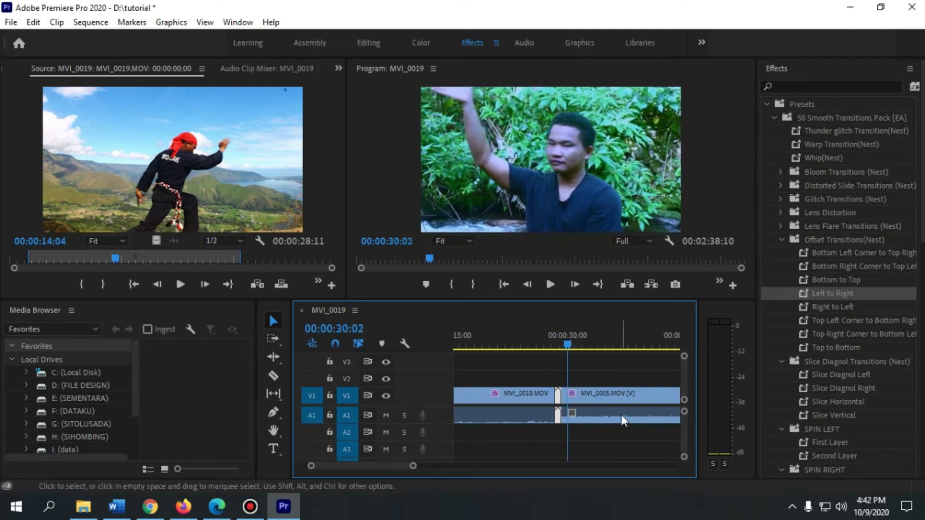
# Make audio track A1 slightly taller and play across the join to hear both clips' sound
pyautogui.moveTo(446, 423); pyautogui.dragTo(445, 429)
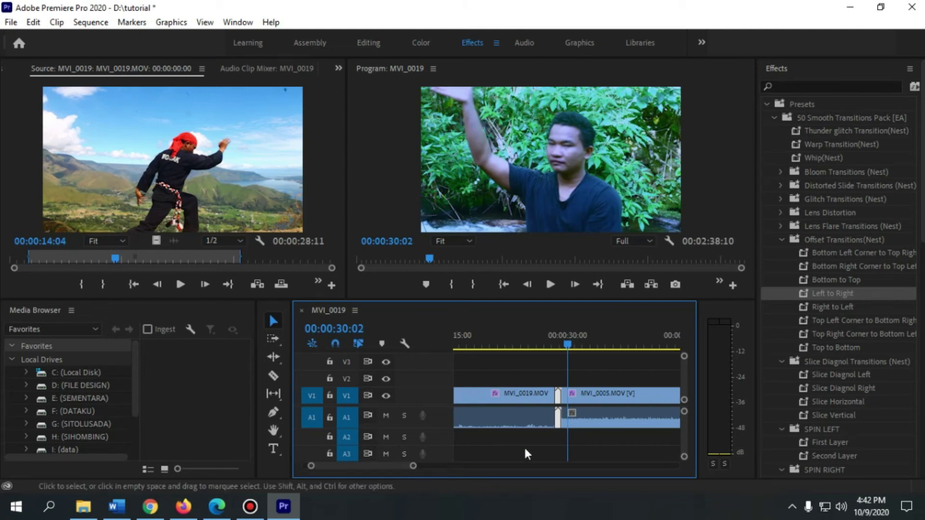
pyautogui.click(552, 344)
pyautogui.press('space')
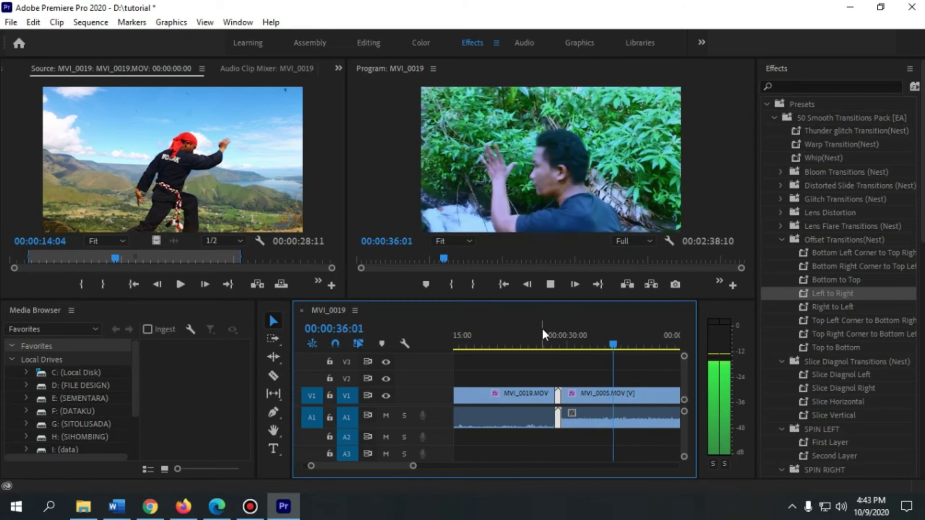
pyautogui.press('space')
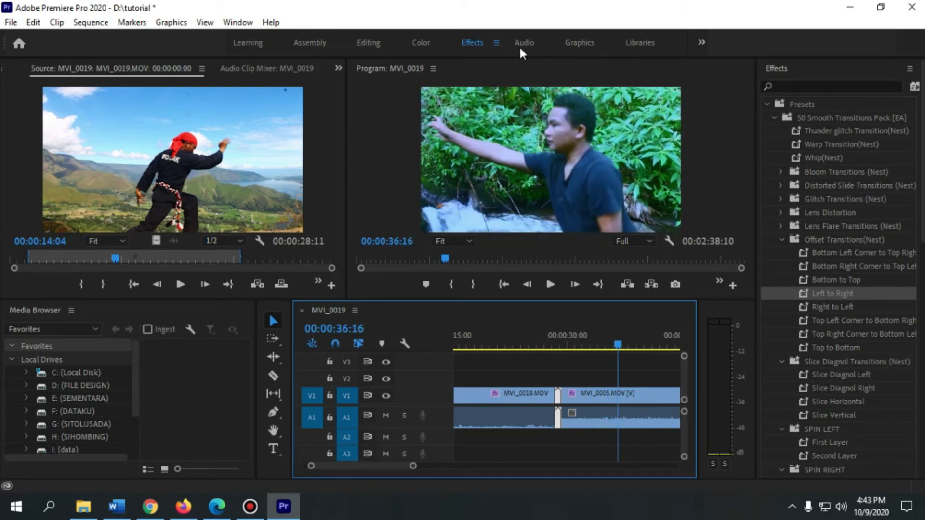
# Enlarge audio track A1 further and add four volume keyframes along the MVI_0005 audio
pyautogui.moveTo(447, 427); pyautogui.dragTo(447, 439)
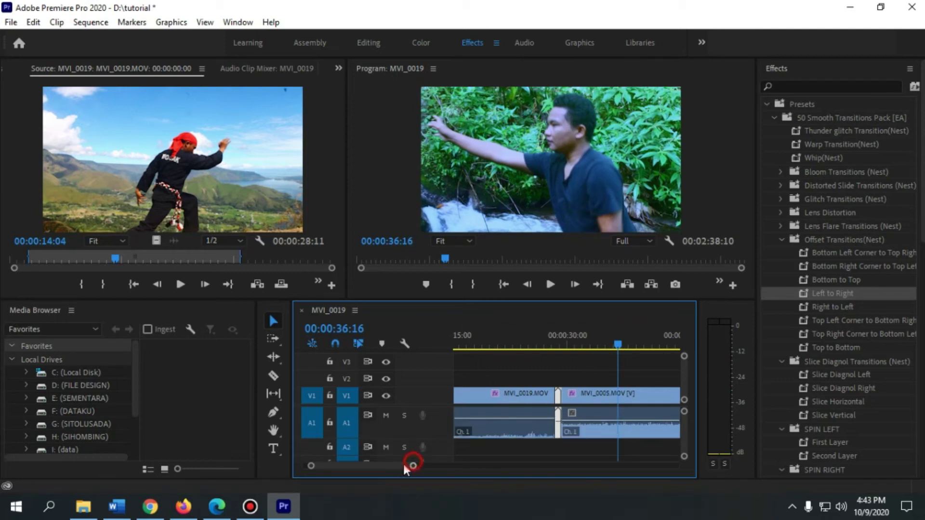
pyautogui.moveTo(413, 466)
pyautogui.mouseDown()
pyautogui.moveTo(387, 464)
pyautogui.moveTo(418, 466)
pyautogui.mouseUp()
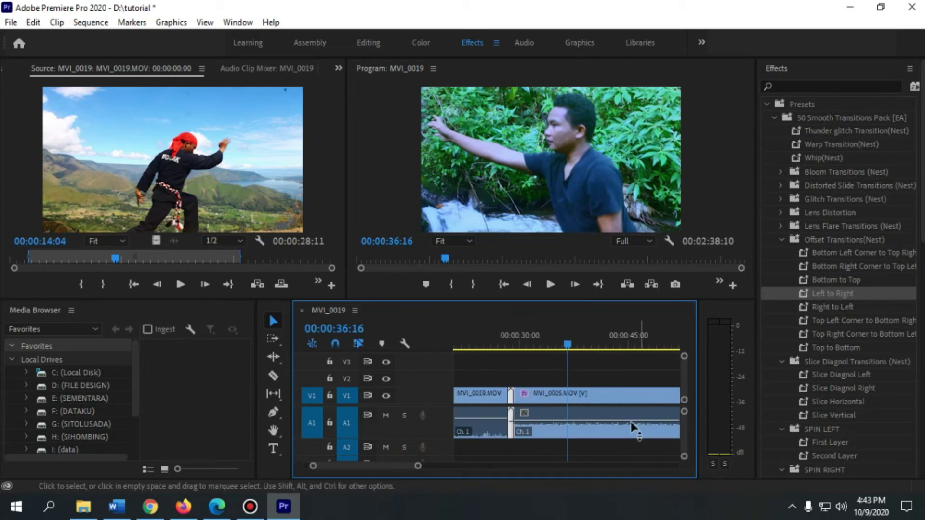
pyautogui.keyDown('ctrl'); pyautogui.click(557, 422); pyautogui.keyUp('ctrl')
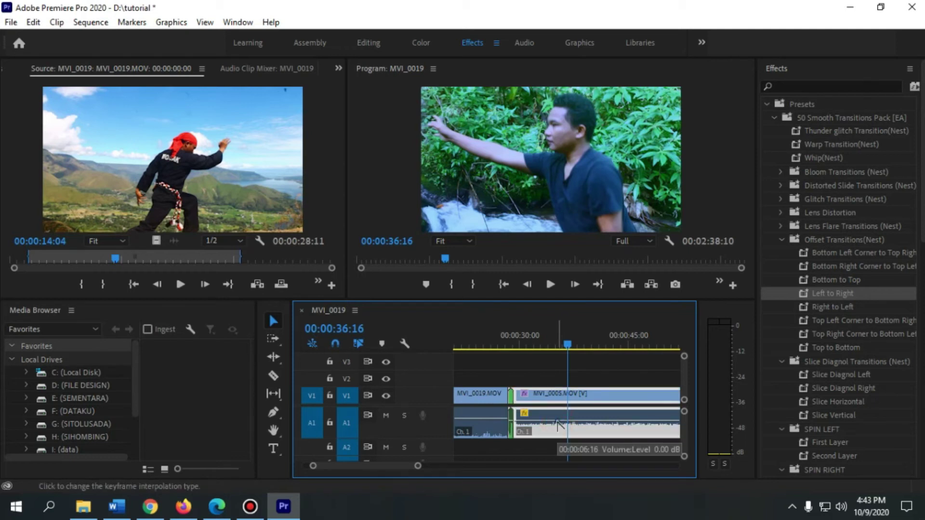
pyautogui.keyDown('ctrl'); pyautogui.click(604, 422); pyautogui.keyUp('ctrl')
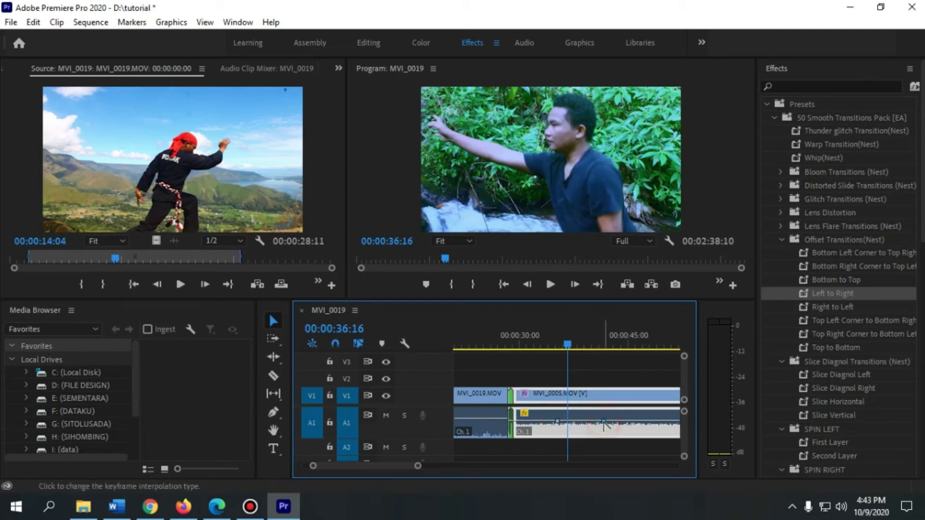
pyautogui.keyDown('ctrl'); pyautogui.click(568, 422); pyautogui.keyUp('ctrl')
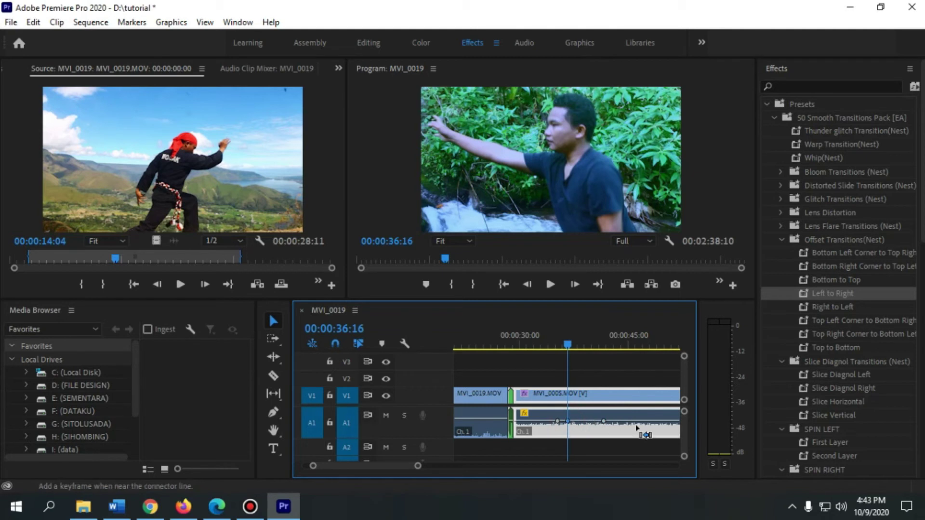
pyautogui.keyDown('ctrl'); pyautogui.click(656, 422); pyautogui.keyUp('ctrl')
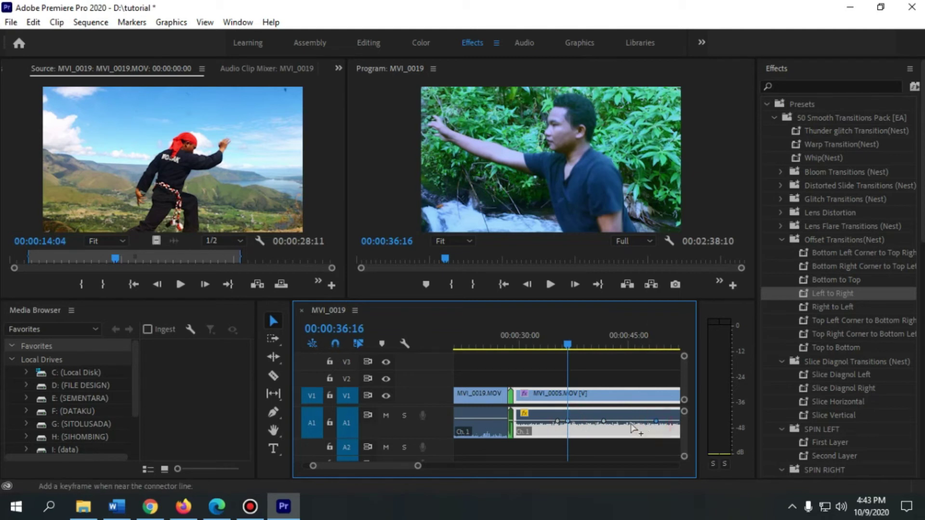
# Smooth the third volume keyframe of MVI_0005 with Bezier interpolation, pull it down to form a curved volume dip, and play it back
pyautogui.click(603, 422)
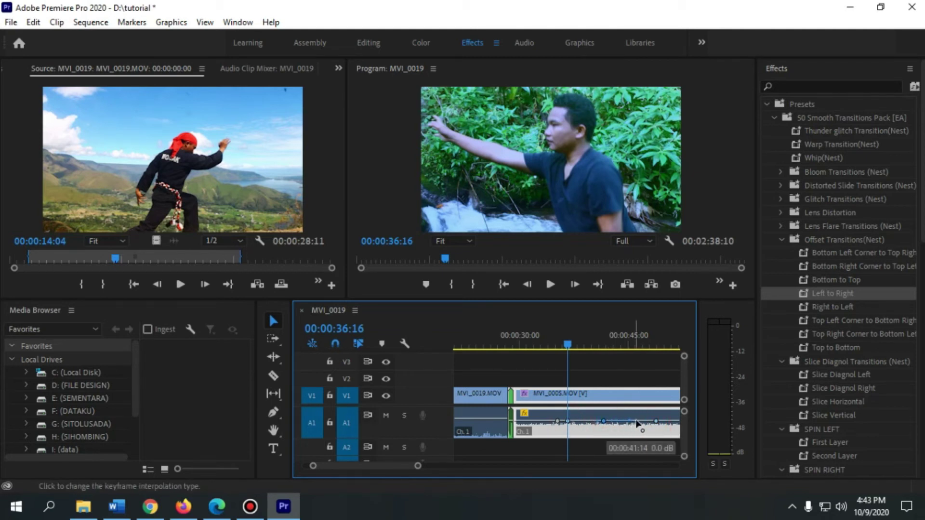
pyautogui.moveTo(604, 422); pyautogui.dragTo(595, 433)
pyautogui.press('space')
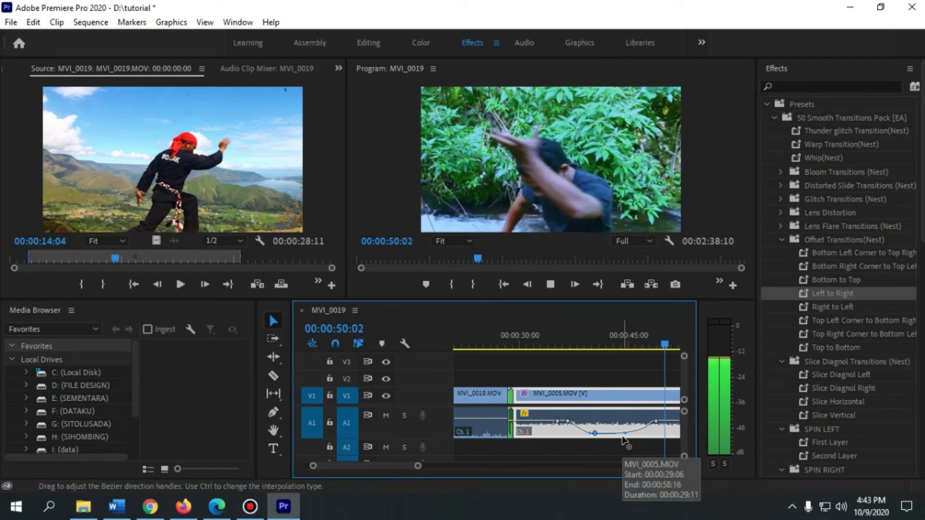
pyautogui.press('space')
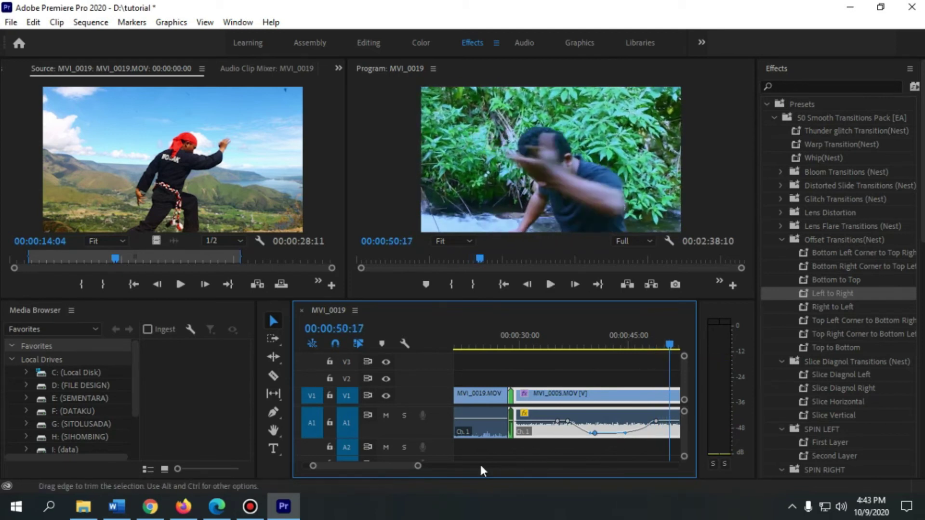
# Split MVI_0005 with the Razor tool at 00:00:39:02 and again about 8 seconds further on
pyautogui.moveTo(418, 472); pyautogui.dragTo(463, 467)
pyautogui.moveTo(568, 343); pyautogui.dragTo(552, 343)
pyautogui.moveTo(464, 468); pyautogui.dragTo(413, 466)
pyautogui.moveTo(569, 340); pyautogui.dragTo(516, 343)
pyautogui.press('c')
pyautogui.click(515, 392)
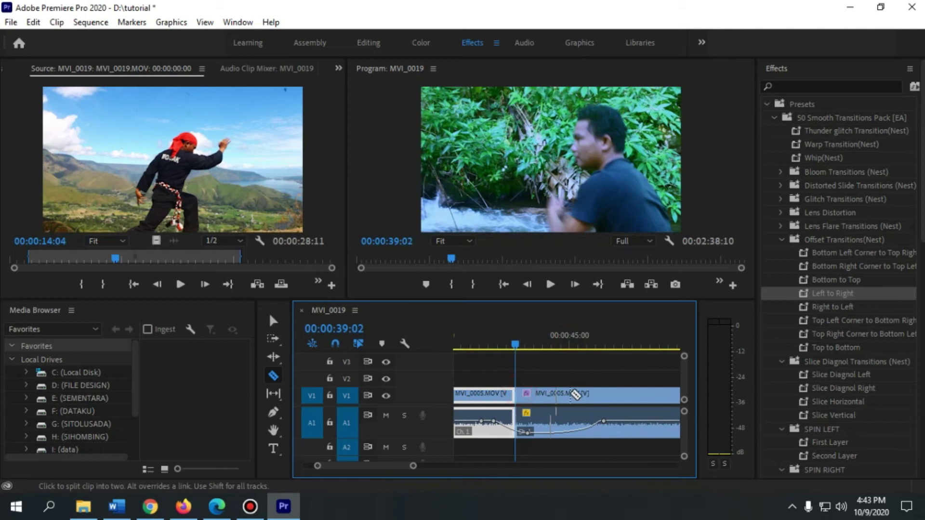
pyautogui.click(591, 393)
# Set the speed of the middle MVI_0005 piece to 70% and play it back
pyautogui.press('v')
pyautogui.click(562, 395)
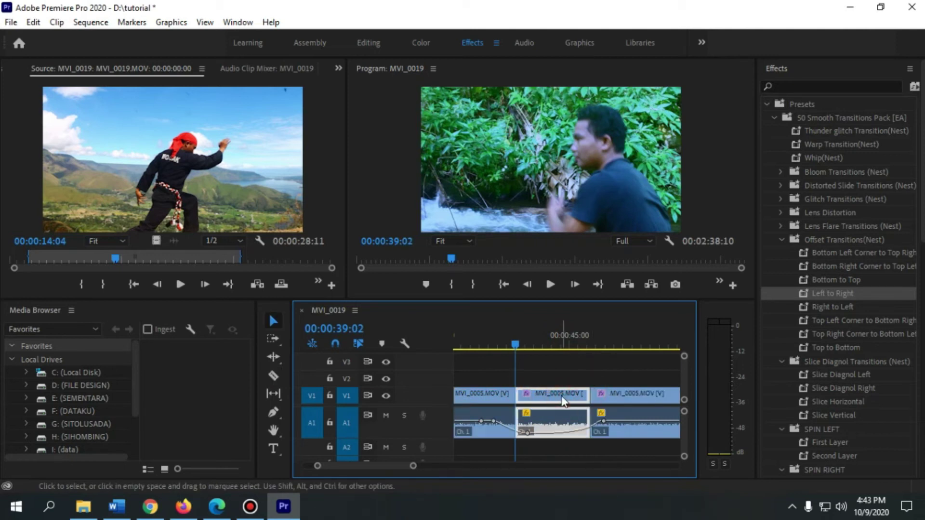
pyautogui.rightClick(562, 400)
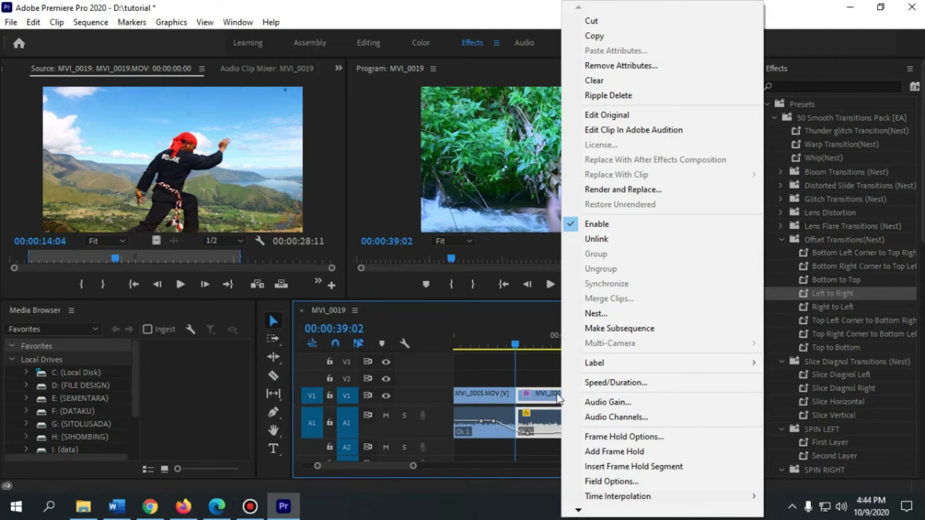
pyautogui.click(609, 383)
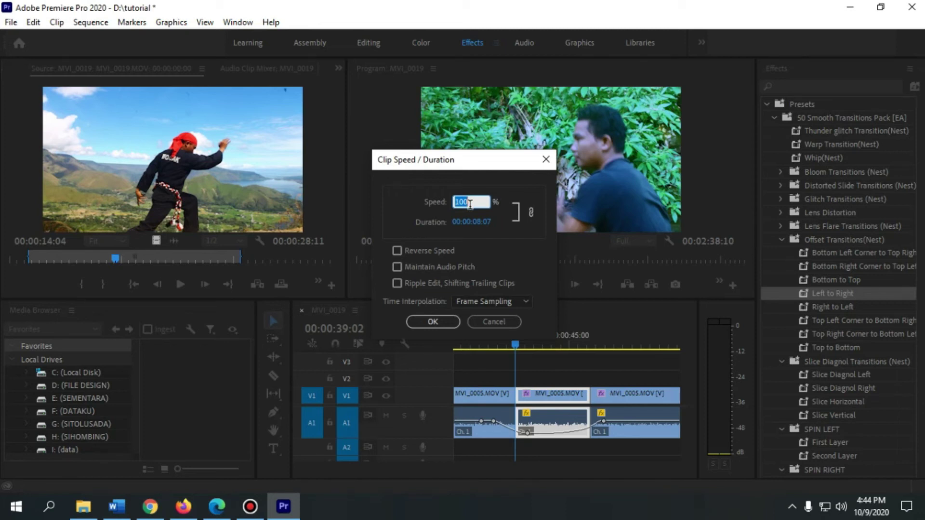
pyautogui.write('70')
pyautogui.click(432, 323)
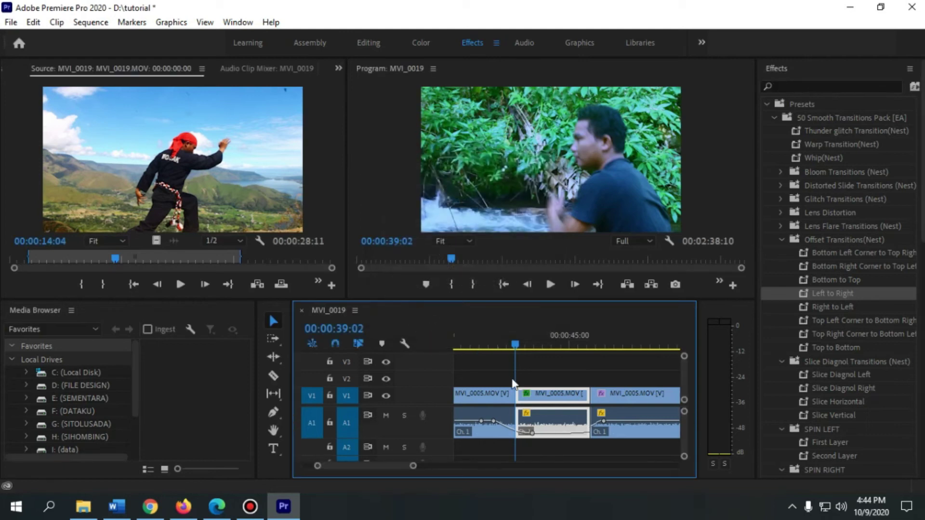
pyautogui.press('space')
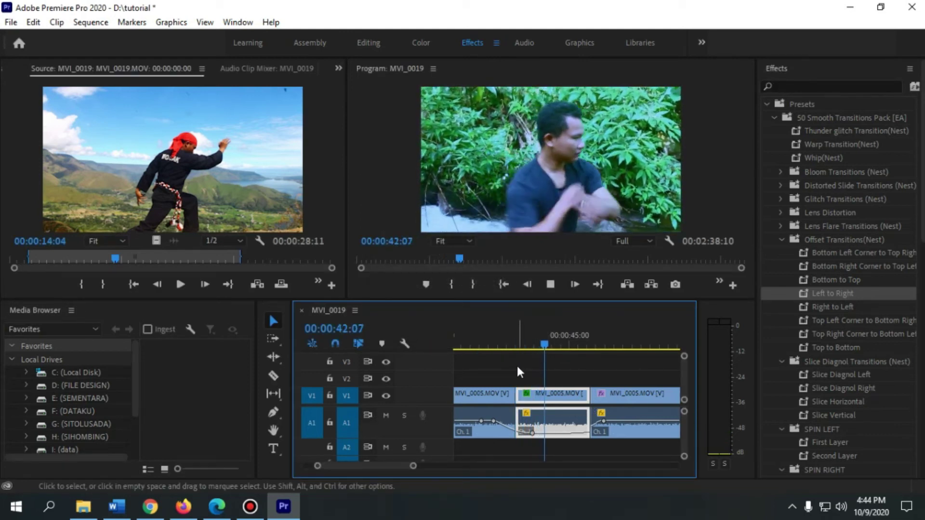
pyautogui.moveTo(412, 466); pyautogui.dragTo(430, 467)
pyautogui.press('space')
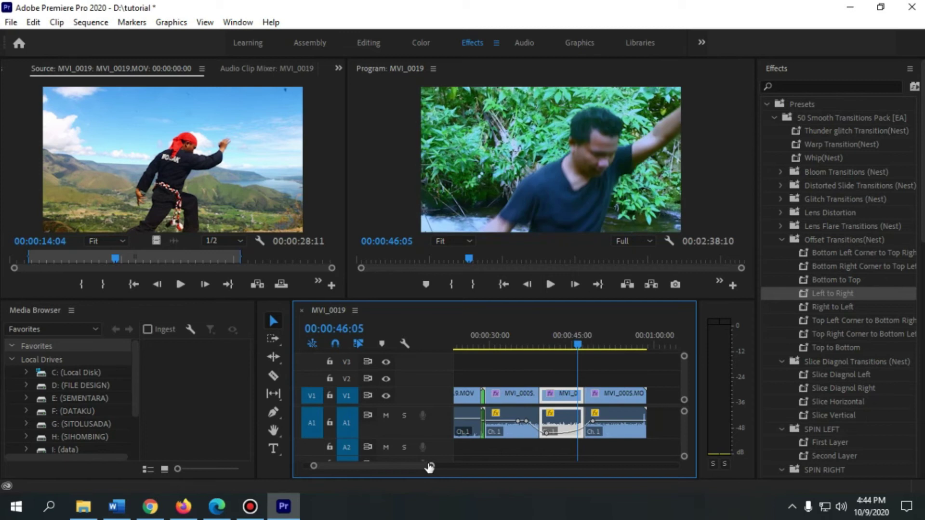
# Move the last MVI_0005 piece about 4 seconds later, rate-stretch the middle piece to fill the gap, and play the result
pyautogui.moveTo(621, 395); pyautogui.dragTo(644, 400)
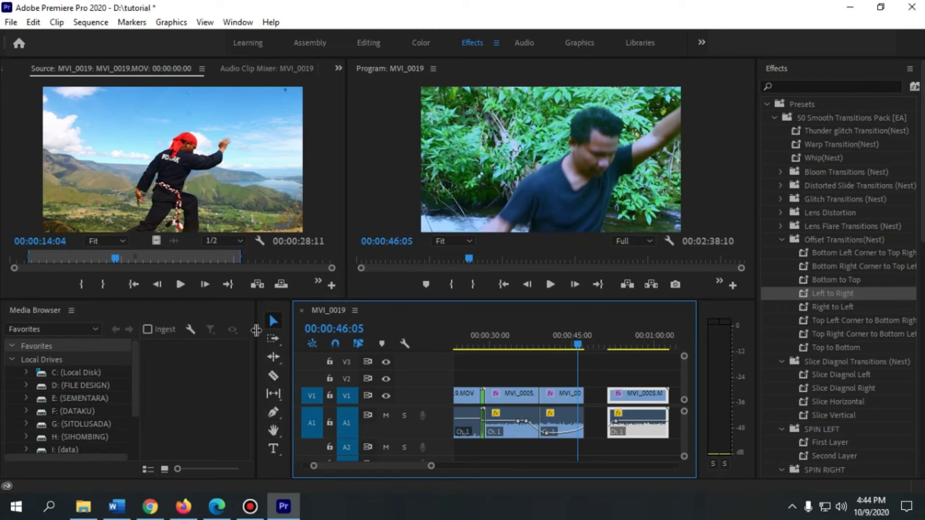
pyautogui.moveTo(256, 330); pyautogui.dragTo(234, 327)
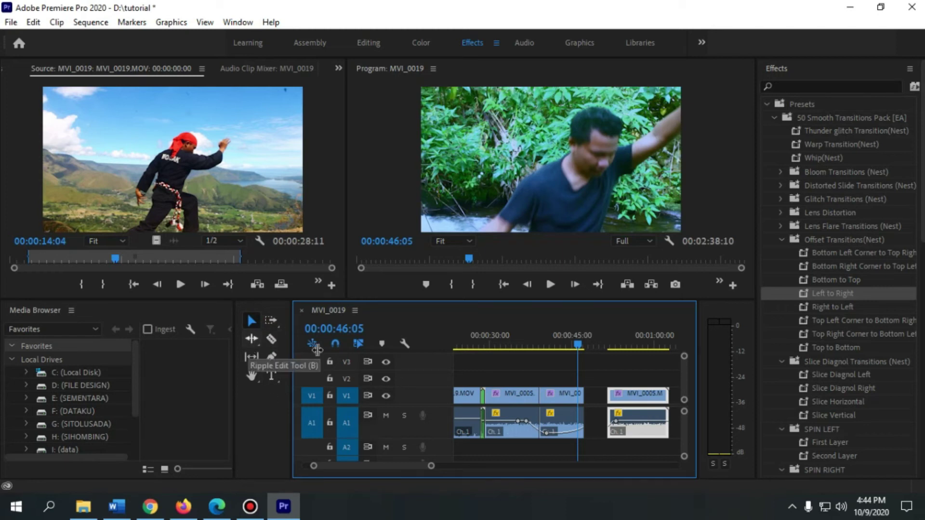
pyautogui.press('r')
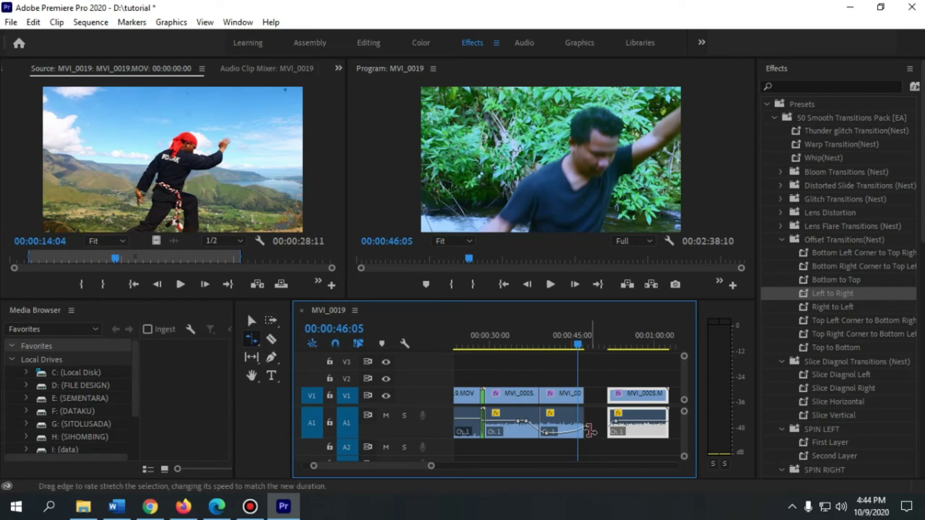
pyautogui.moveTo(580, 398); pyautogui.dragTo(602, 398)
pyautogui.click(554, 346)
pyautogui.press('space')
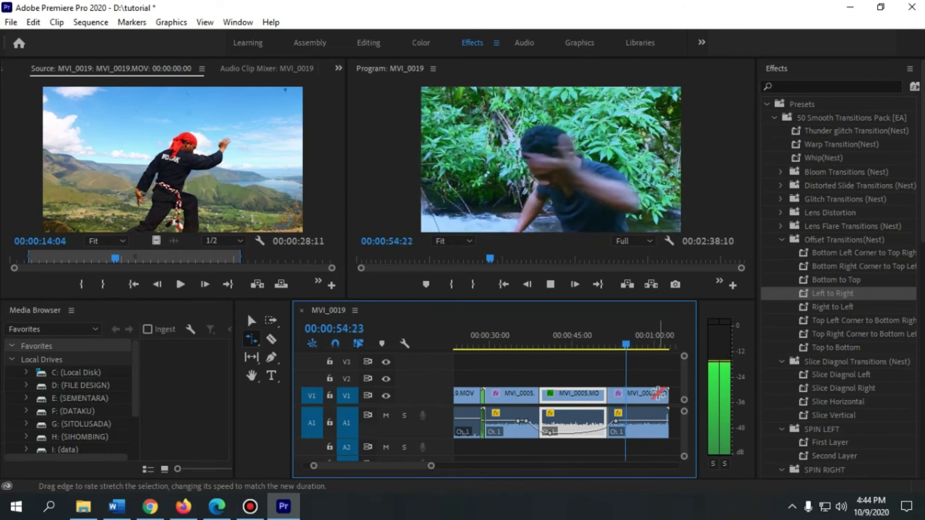
# Rate-stretch the last MVI_0005 piece to end about 12 seconds later, at roughly 00:01:14, and play it back
pyautogui.scroll(-2, 433, 464)
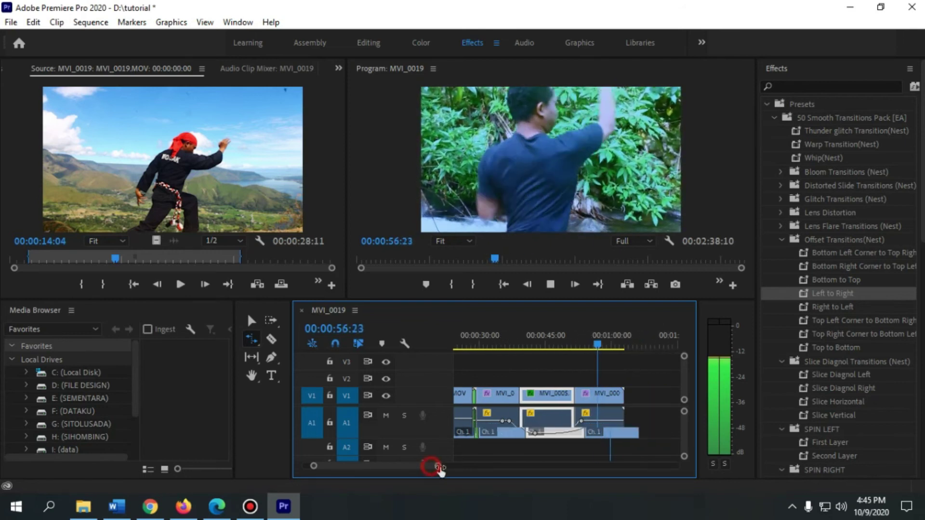
pyautogui.press('space')
pyautogui.moveTo(584, 399); pyautogui.dragTo(621, 400)
pyautogui.press('space')
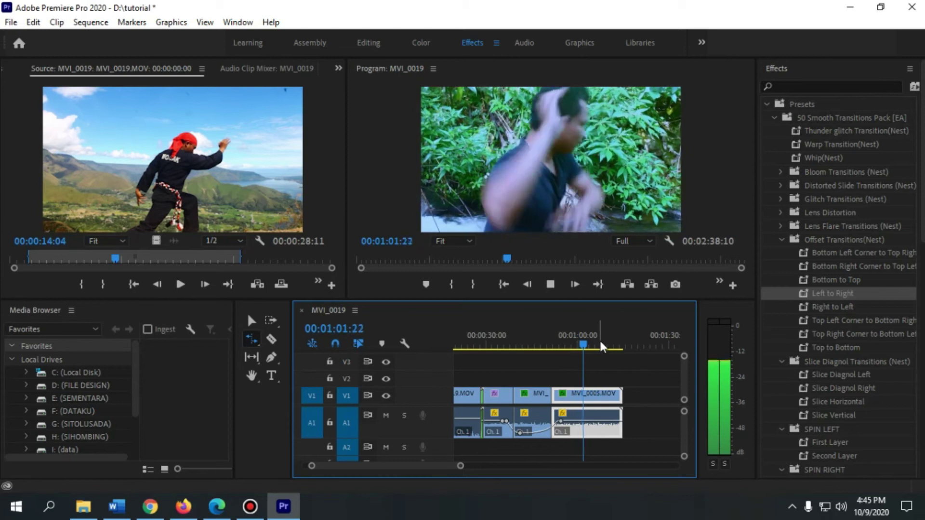
# Set the middle MVI_0005 piece's time interpolation to Optical Flow and resume playback
pyautogui.press('space')
pyautogui.press('v')
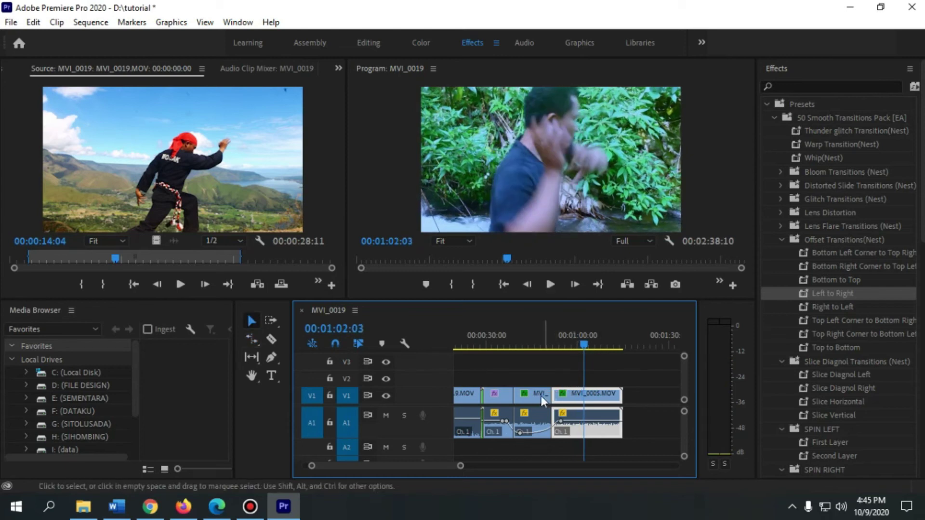
pyautogui.click(539, 398)
pyautogui.rightClick(540, 399)
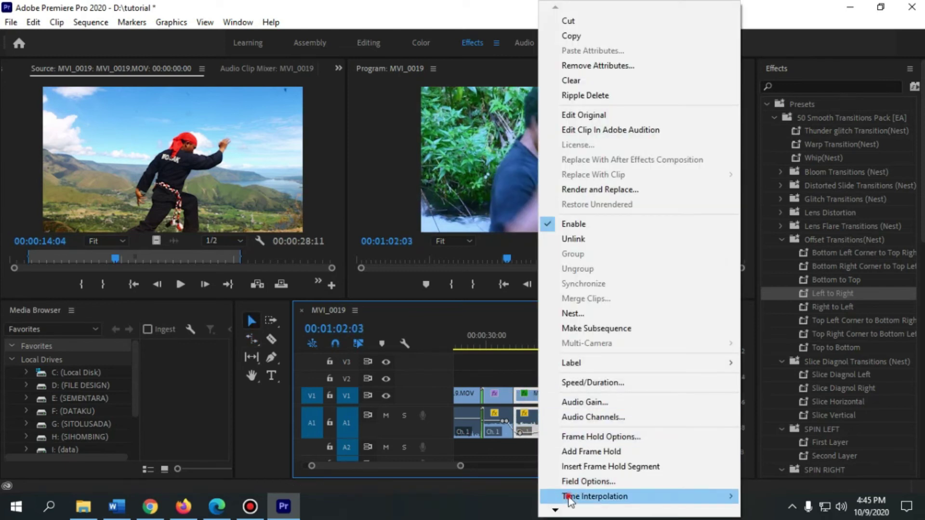
pyautogui.moveTo(568, 497)
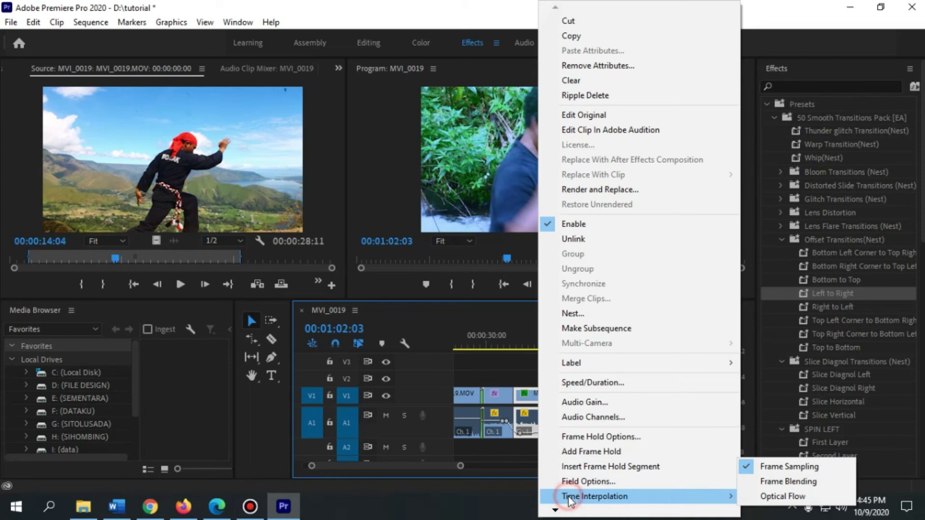
pyautogui.click(803, 495)
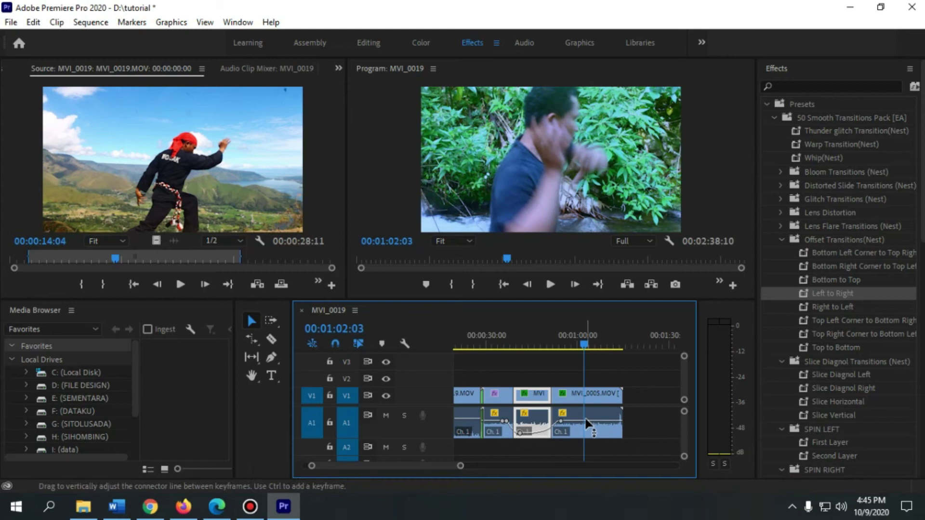
pyautogui.press('space')
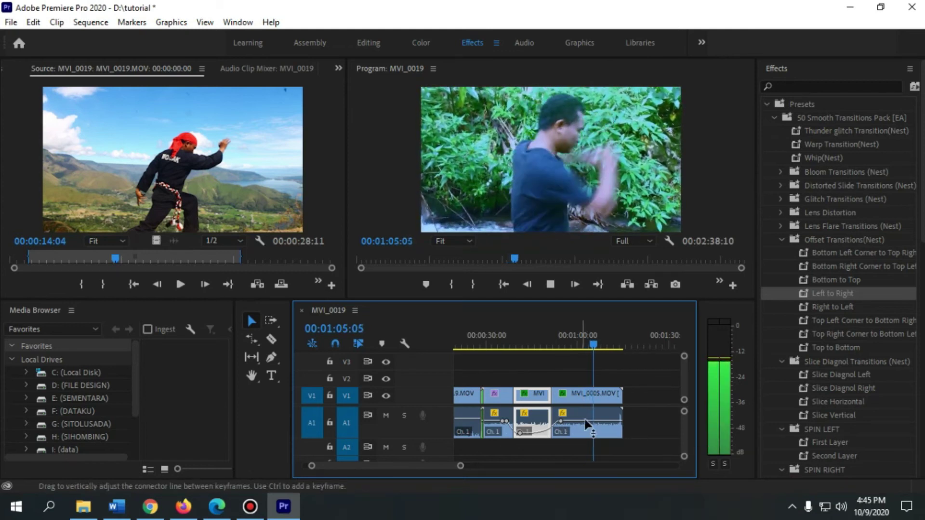
# Make track V1 taller, add an opacity keyframe to the last MVI_0005 piece at 00:00:59:20 with value 100, and play it back
pyautogui.moveTo(424, 388); pyautogui.dragTo(425, 365)
pyautogui.press('space')
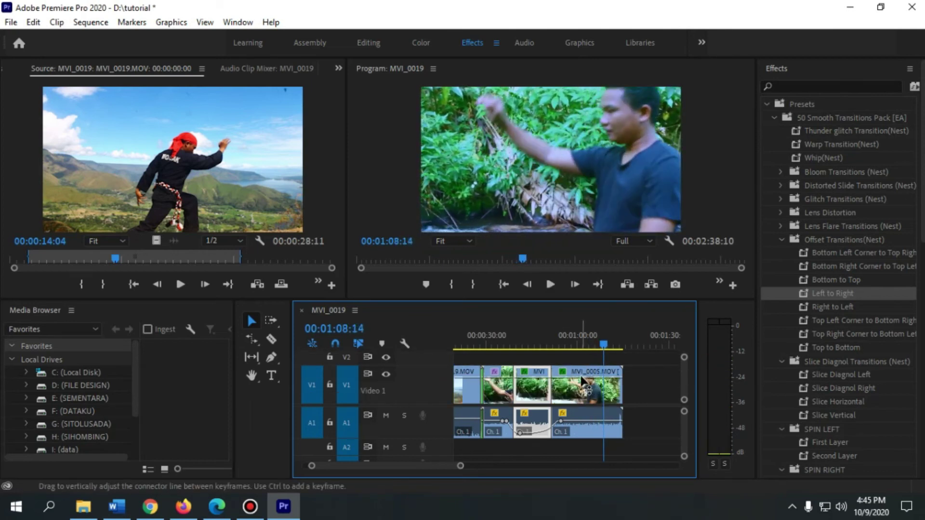
pyautogui.click(916, 289)
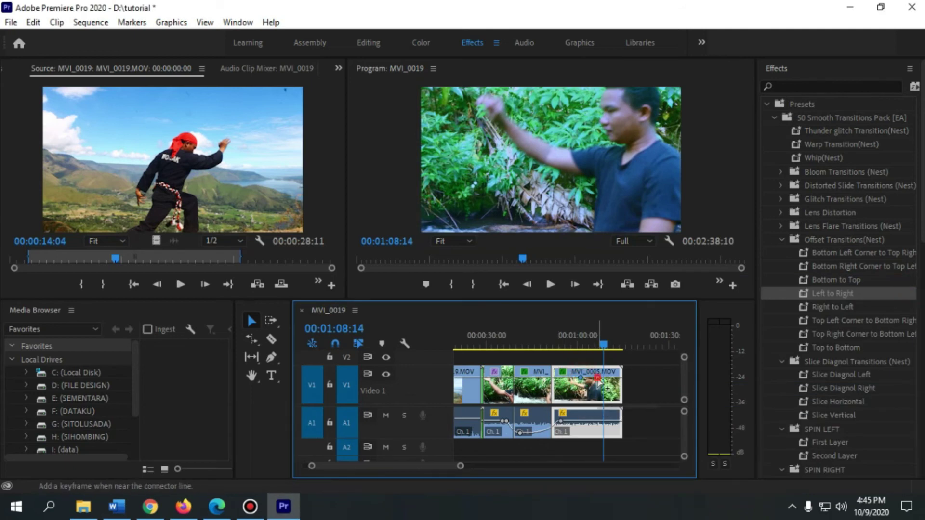
pyautogui.moveTo(594, 383); pyautogui.dragTo(576, 378)
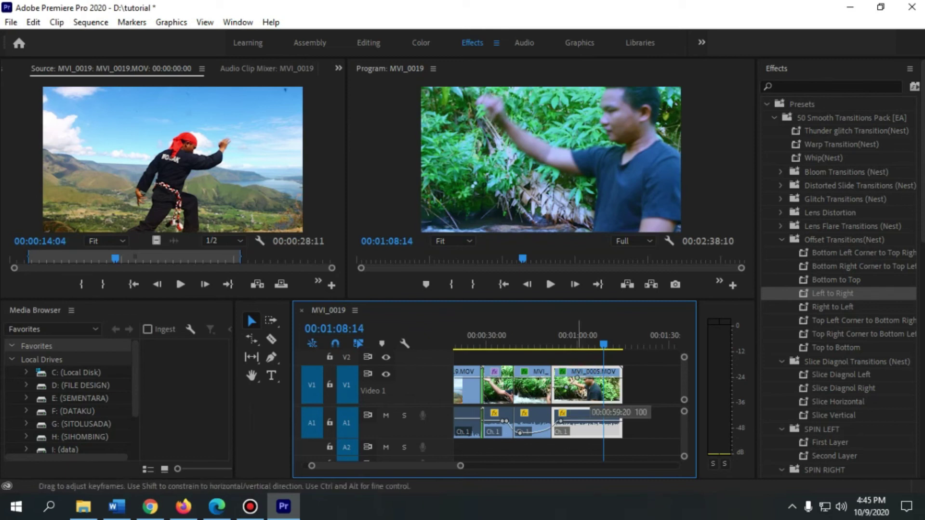
pyautogui.click(563, 333)
pyautogui.press('space')
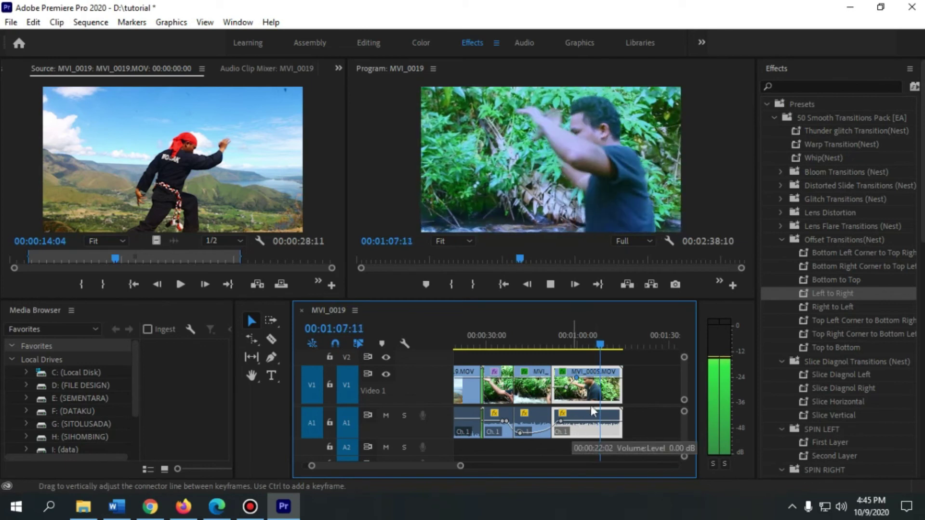
pyautogui.press('space')
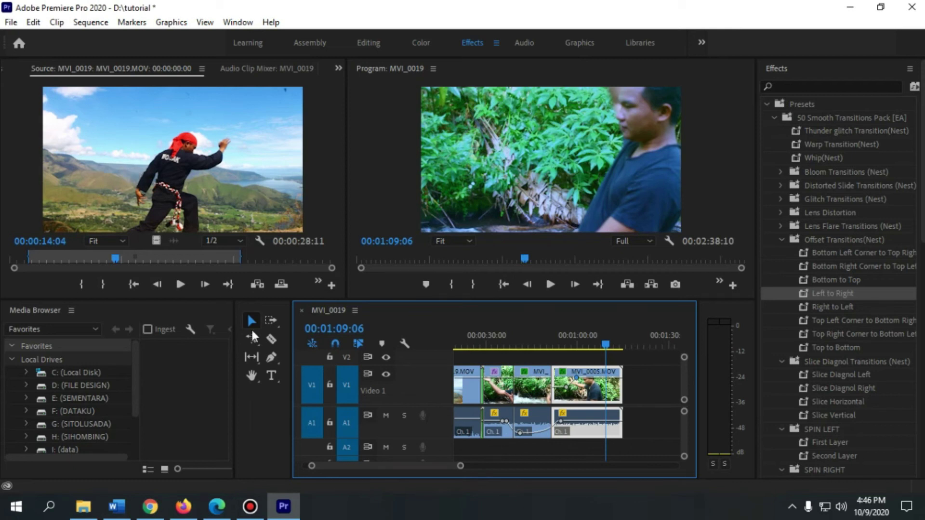
# Widen the Media Browser panel and switch its location from Favorites to the Home Directory
pyautogui.moveTo(132, 371); pyautogui.dragTo(245, 376)
pyautogui.click(94, 330)
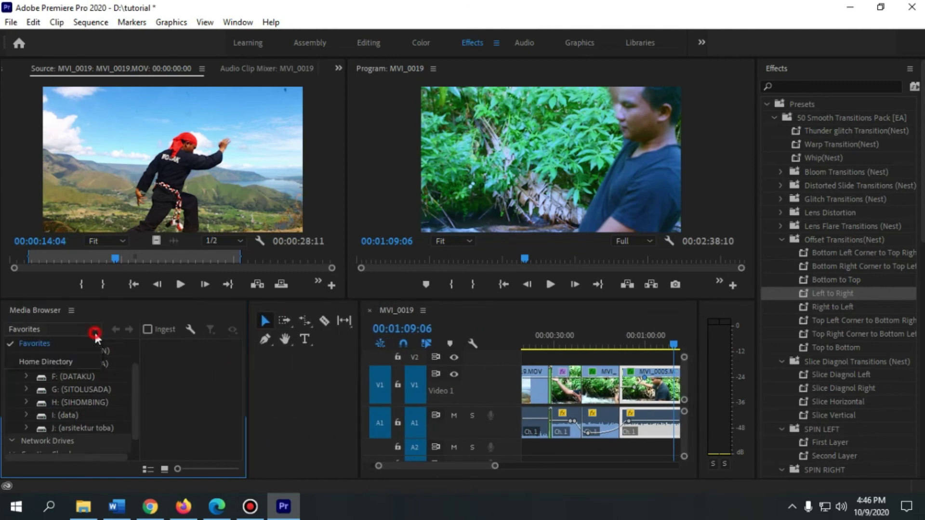
pyautogui.click(74, 357)
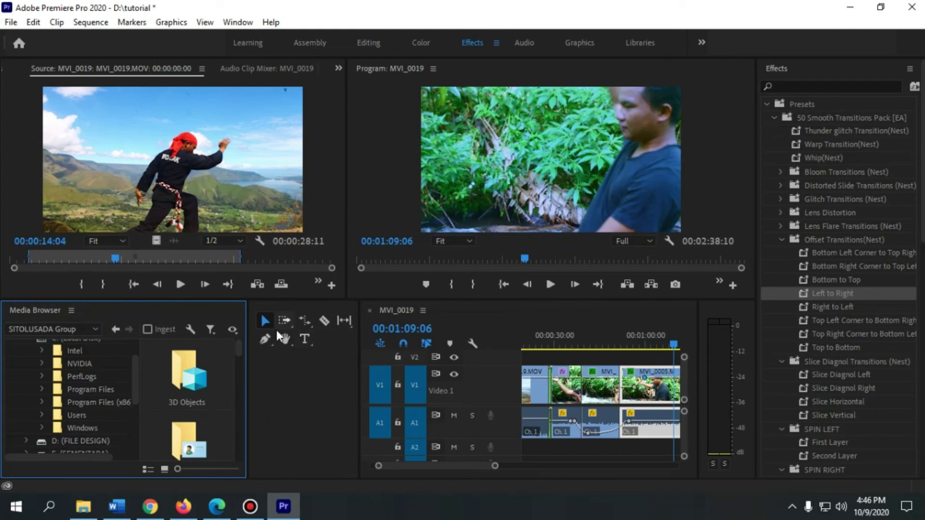
# Add the text "asasafdsffdsf" over the video frame at 00:01:09:06 and move it towards the middle of the picture
pyautogui.click(305, 338)
pyautogui.click(458, 173)
pyautogui.write('as')
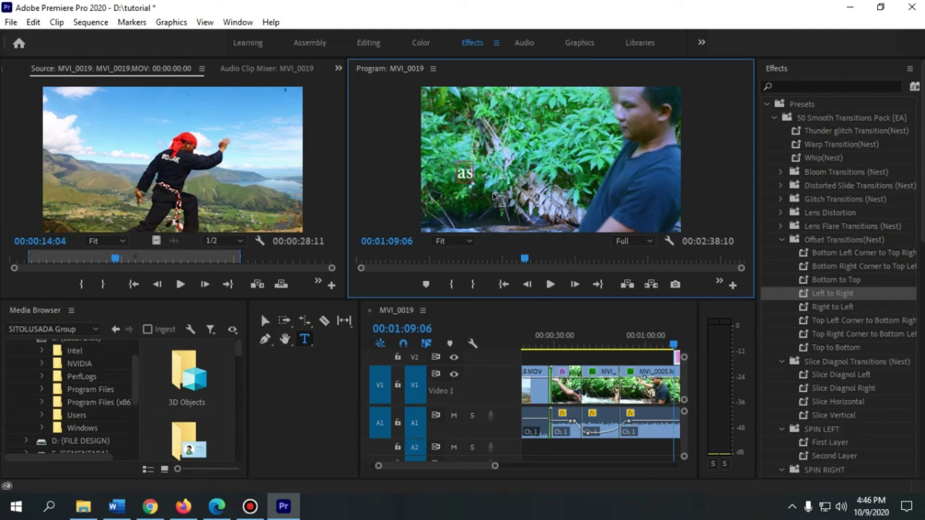
pyautogui.write('asafdsffdsf')
pyautogui.click(263, 322)
pyautogui.moveTo(562, 181)
pyautogui.mouseDown()
pyautogui.moveTo(653, 185)
pyautogui.moveTo(536, 176)
pyautogui.moveTo(563, 180)
pyautogui.mouseUp()
# Widen the timeline panel with the playhead at 00:01:08:17 and collapse the 50 Smooth Transitions Pack presets
pyautogui.moveTo(494, 466); pyautogui.dragTo(536, 468)
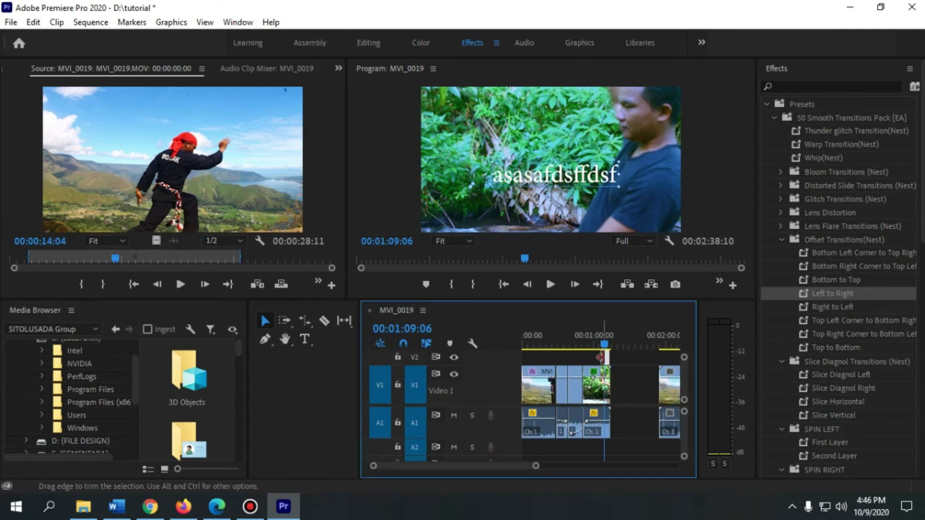
pyautogui.moveTo(606, 344); pyautogui.dragTo(604, 346)
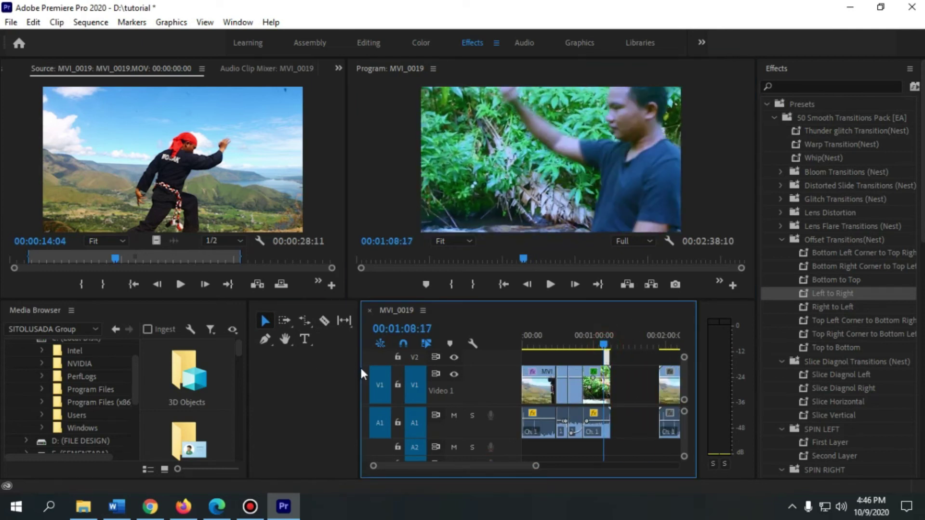
pyautogui.moveTo(361, 370); pyautogui.dragTo(283, 371)
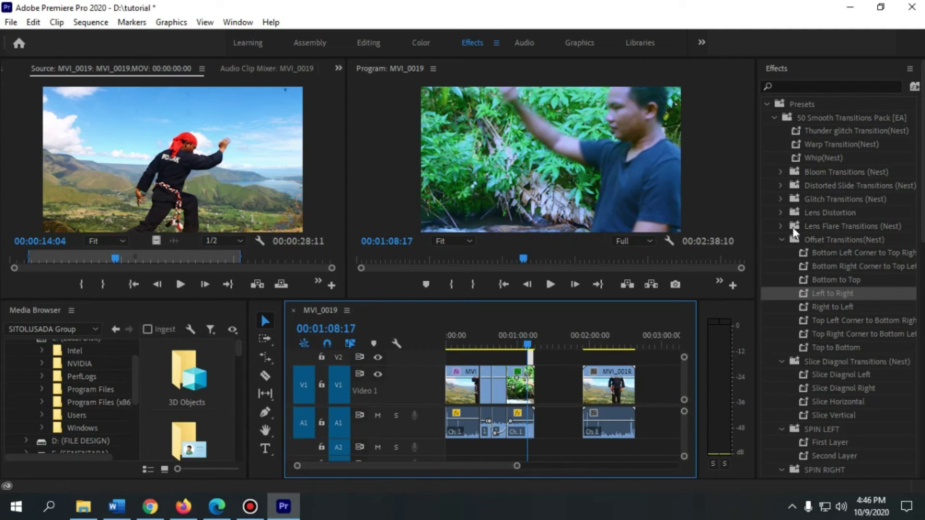
pyautogui.click(773, 118)
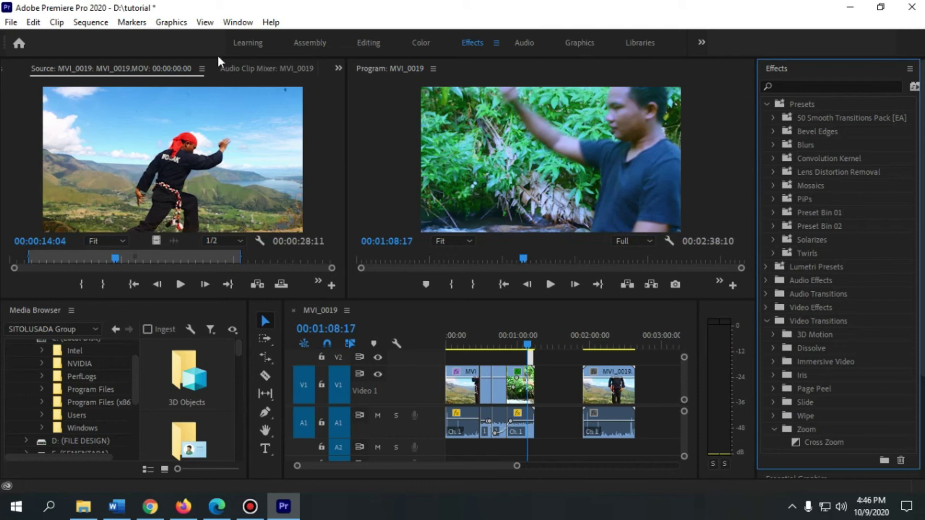
# Switch to the Learning workspace and look through its list of Premiere Pro tutorials
pyautogui.click(250, 39)
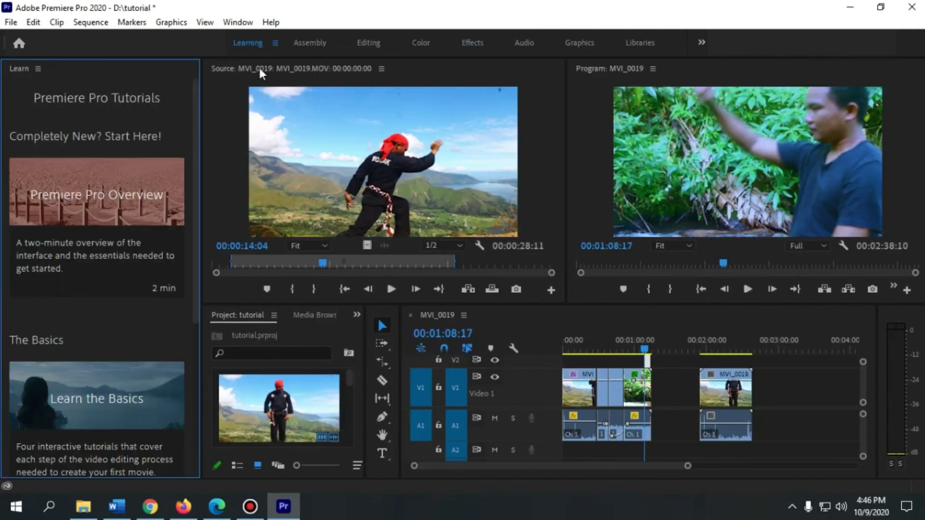
pyautogui.scroll(-5, 87, 208)
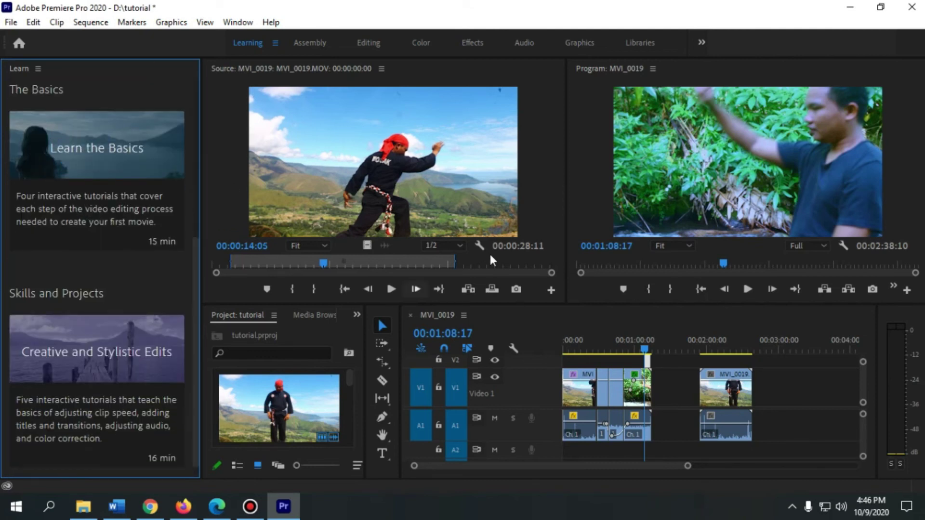
# Switch to the Assembly workspace, narrow the project panel, and move the MVI_0019 sequence to the end of the bin
pyautogui.click(319, 47)
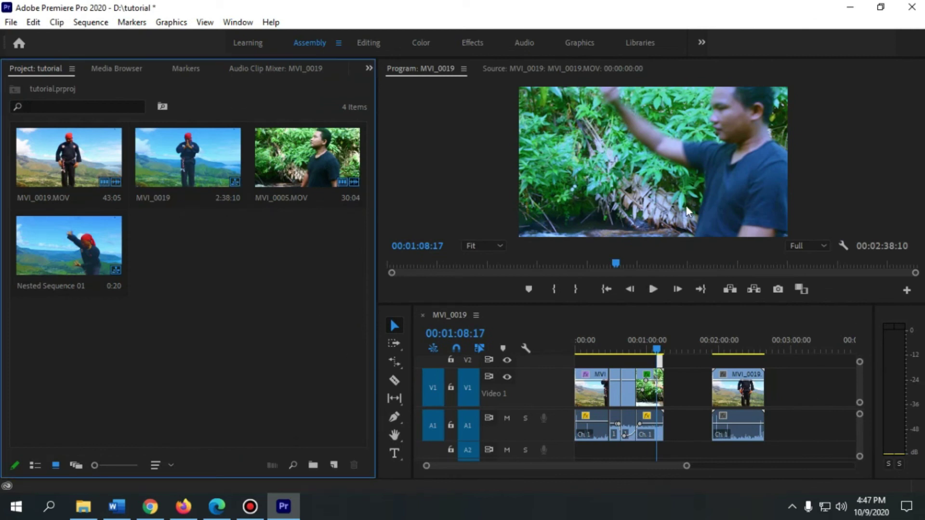
pyautogui.moveTo(377, 268); pyautogui.dragTo(345, 268)
pyautogui.moveTo(160, 167); pyautogui.dragTo(217, 188)
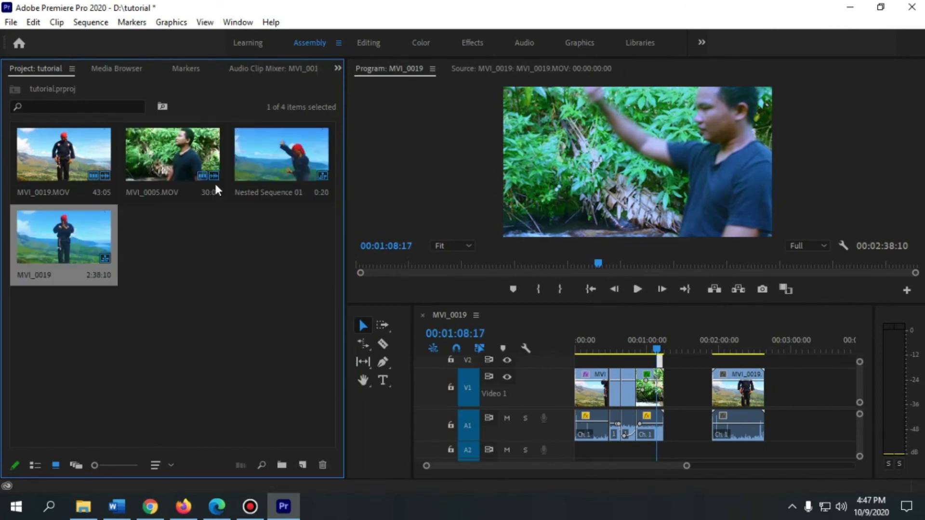
pyautogui.click(216, 188)
pyautogui.click(270, 135)
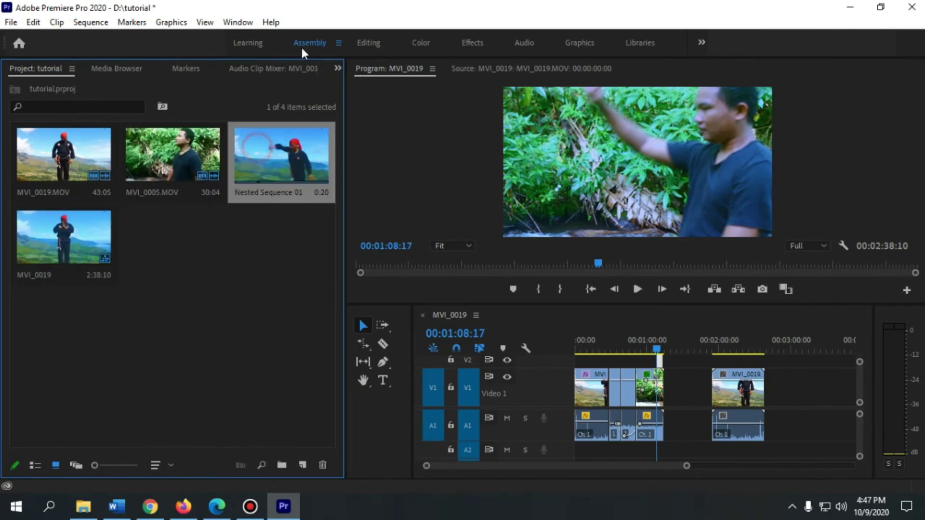
# Show the Editing workspace briefly and switch on to the Color workspace
pyautogui.click(375, 44)
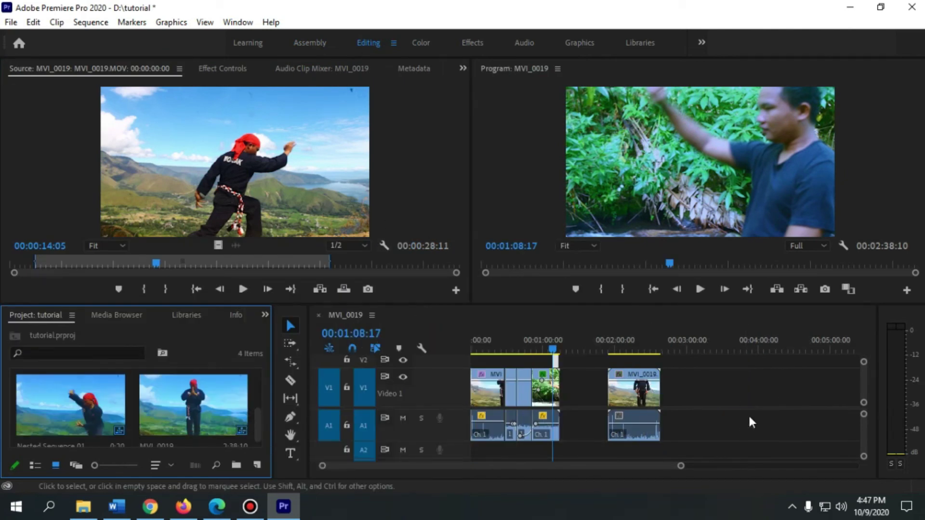
pyautogui.click(423, 43)
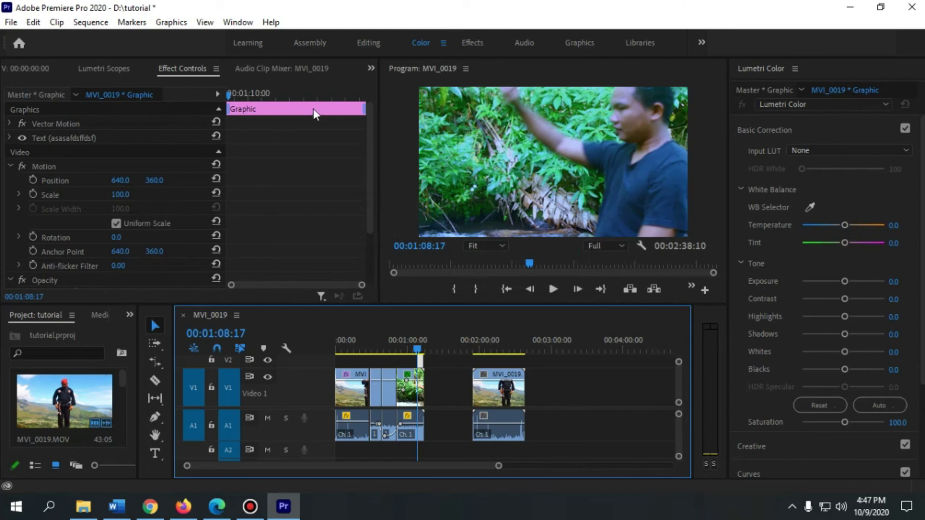
pyautogui.moveTo(366, 153)
pyautogui.mouseDown()
pyautogui.moveTo(365, 215)
pyautogui.moveTo(361, 143)
pyautogui.mouseUp()
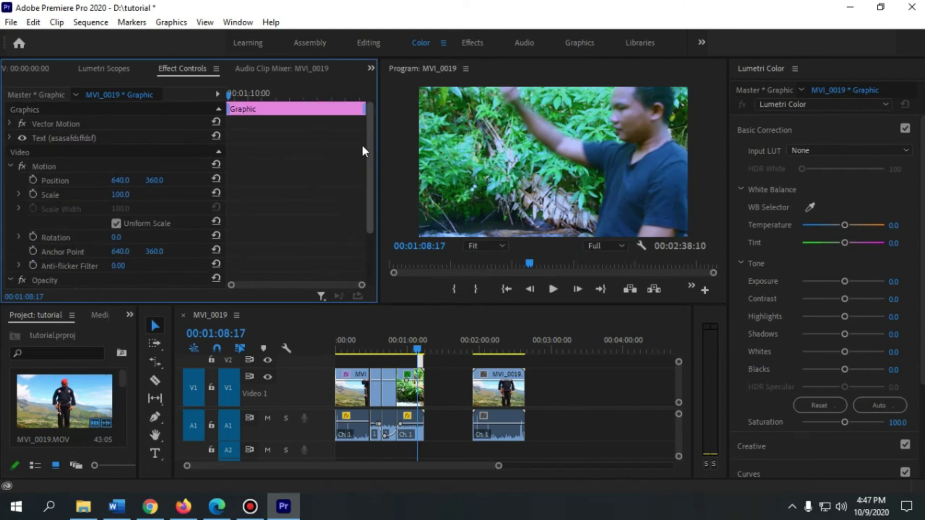
# Select the final MVI_0019.MOV clip on the timeline and play it near its end, stopping at 00:02:34:24
pyautogui.moveTo(499, 465); pyautogui.dragTo(399, 474)
pyautogui.moveTo(339, 465); pyautogui.dragTo(386, 462)
pyautogui.click(432, 329)
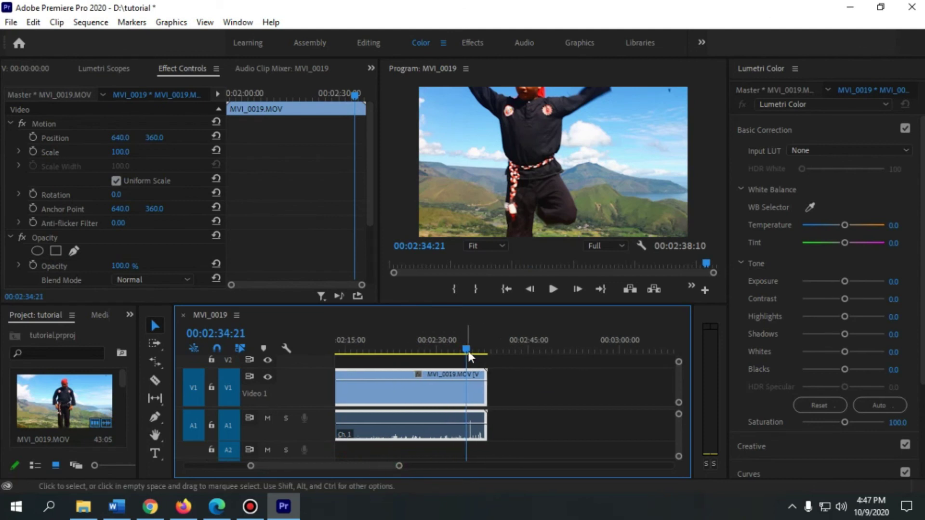
pyautogui.moveTo(468, 352); pyautogui.dragTo(449, 351)
pyautogui.press('space')
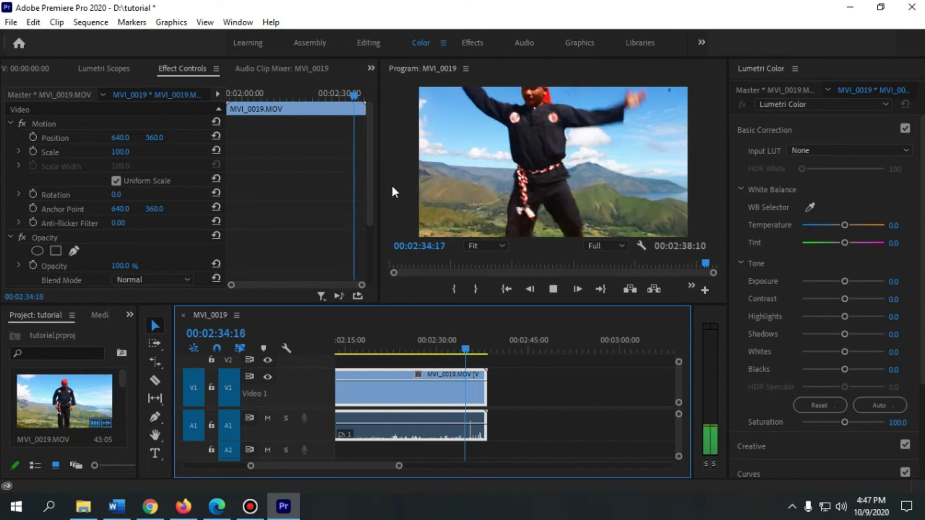
pyautogui.press('space')
# Add an opacity keyframe to the final MVI_0019.MOV clip and move it earlier, to about 00:02:28
pyautogui.moveTo(373, 150); pyautogui.dragTo(380, 206)
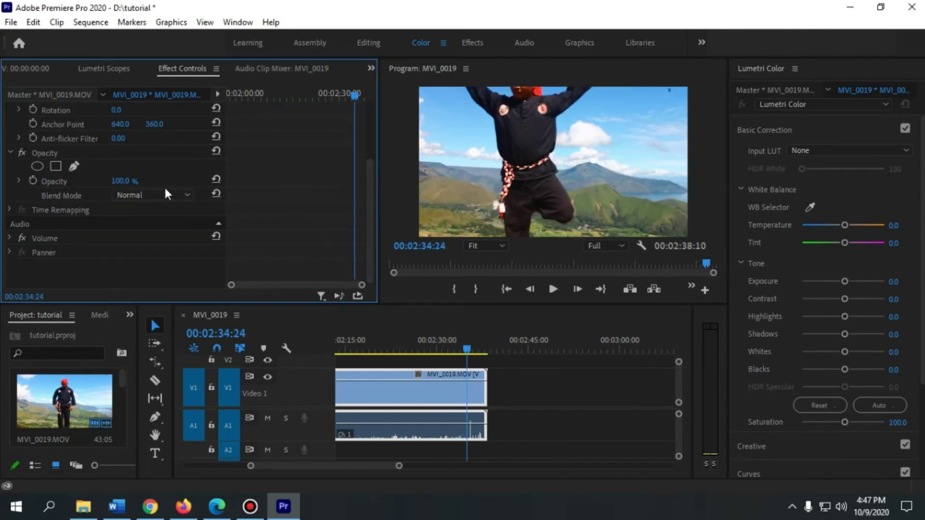
pyautogui.moveTo(224, 166); pyautogui.dragTo(228, 165)
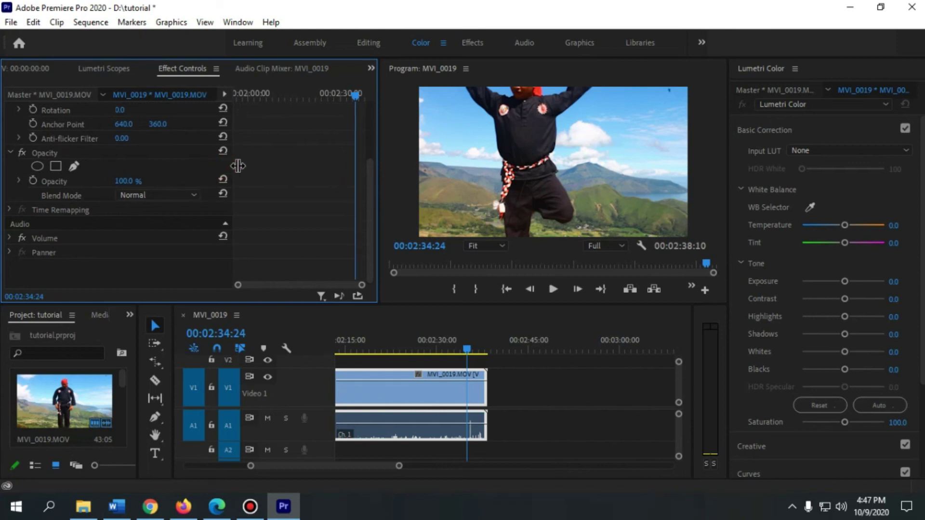
pyautogui.click(34, 179)
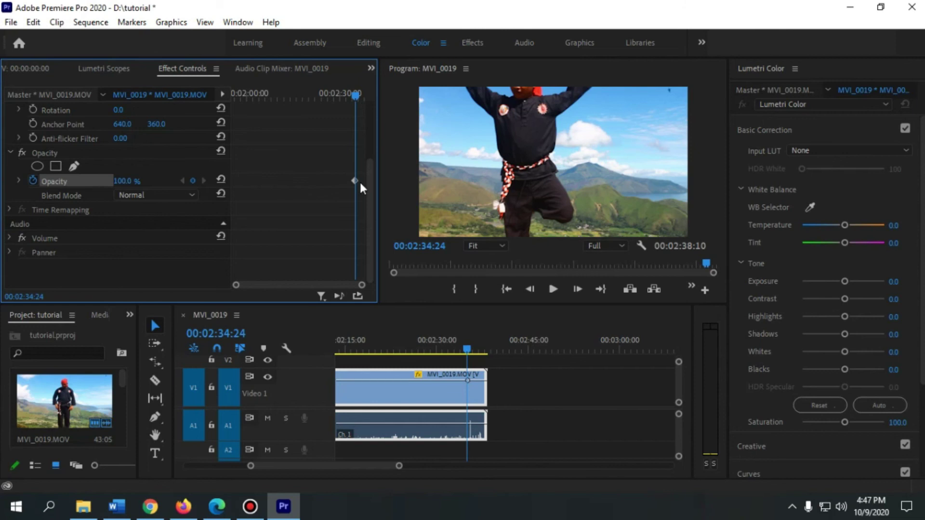
pyautogui.moveTo(356, 181); pyautogui.dragTo(334, 181)
# Add a second opacity keyframe at 00:02:35:09 and set its opacity to 0% for a fade to black
pyautogui.moveTo(351, 95)
pyautogui.mouseDown()
pyautogui.moveTo(332, 97)
pyautogui.moveTo(359, 100)
pyautogui.mouseUp()
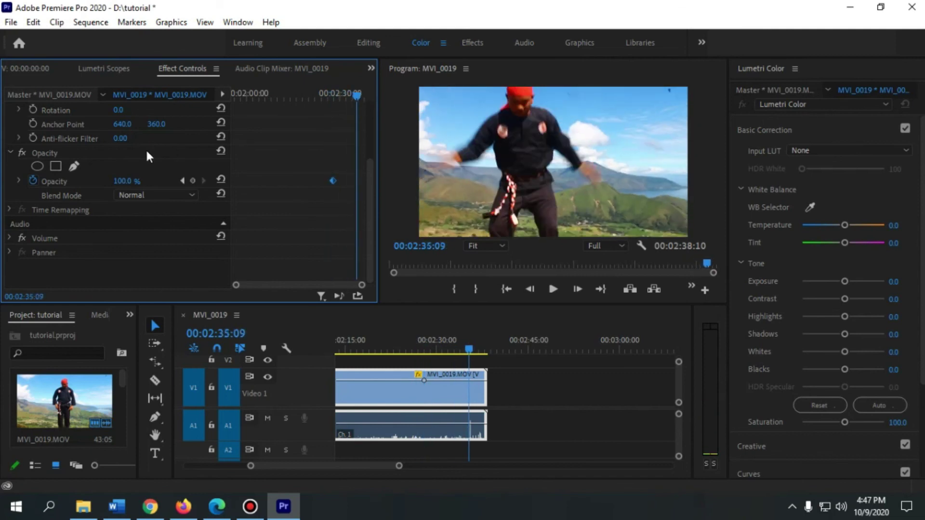
pyautogui.click(194, 182)
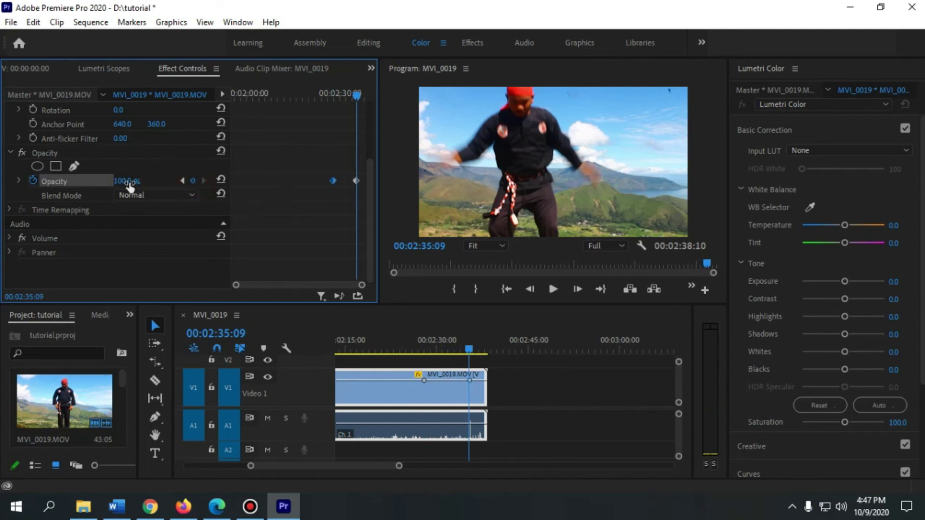
pyautogui.moveTo(121, 186); pyautogui.dragTo(50, 182)
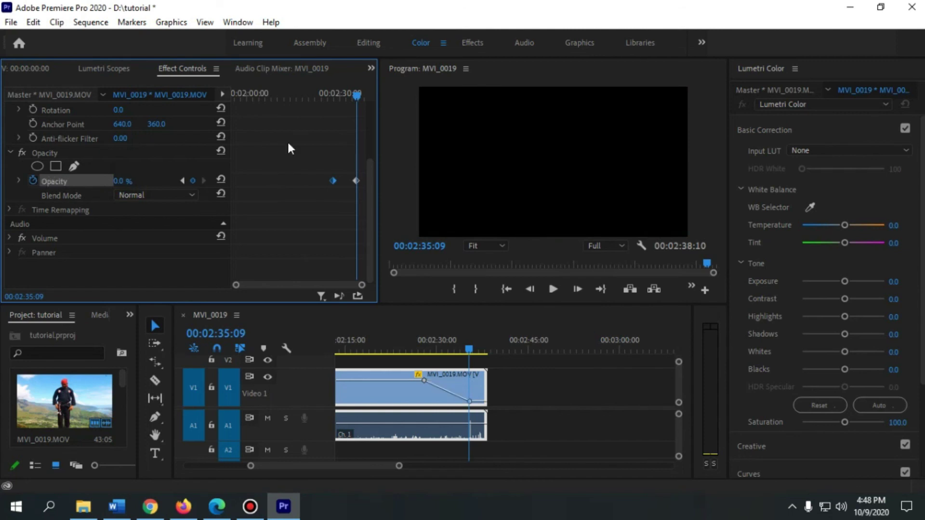
# Play back the opacity fade-out at the end of the final MVI_0019.MOV clip
pyautogui.moveTo(353, 94); pyautogui.dragTo(313, 103)
pyautogui.press('space')
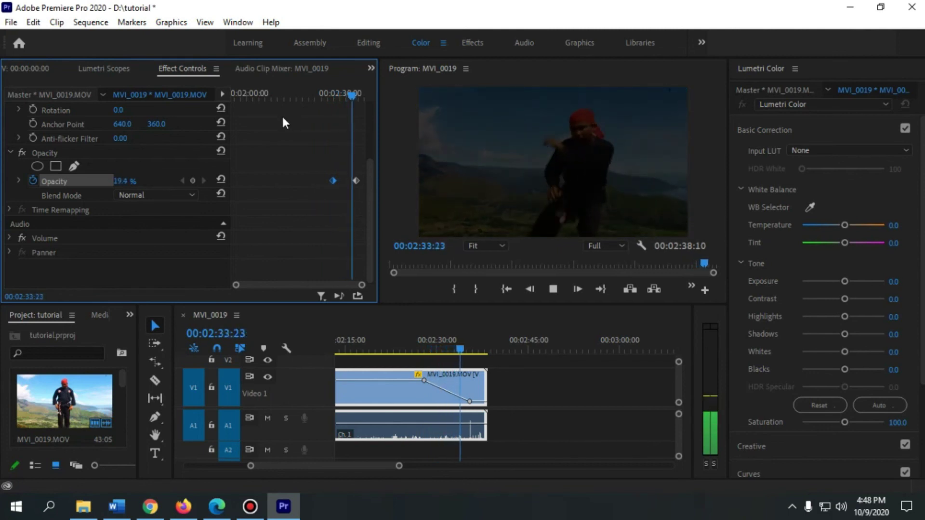
pyautogui.press('space')
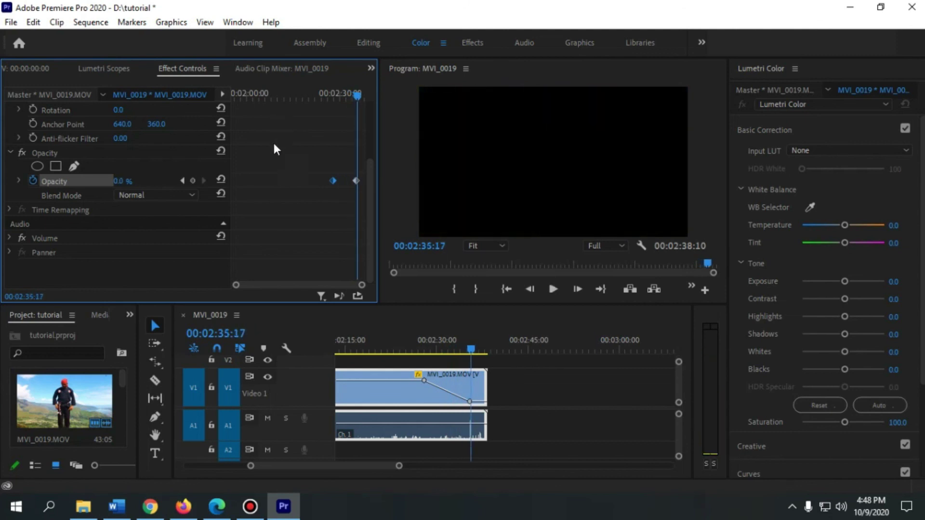
# Keyframe the final MVI_0019.MOV clip's scale at 00:02:20:00, then set the scale to 8 at 00:02:21:15
pyautogui.moveTo(369, 203); pyautogui.dragTo(372, 141)
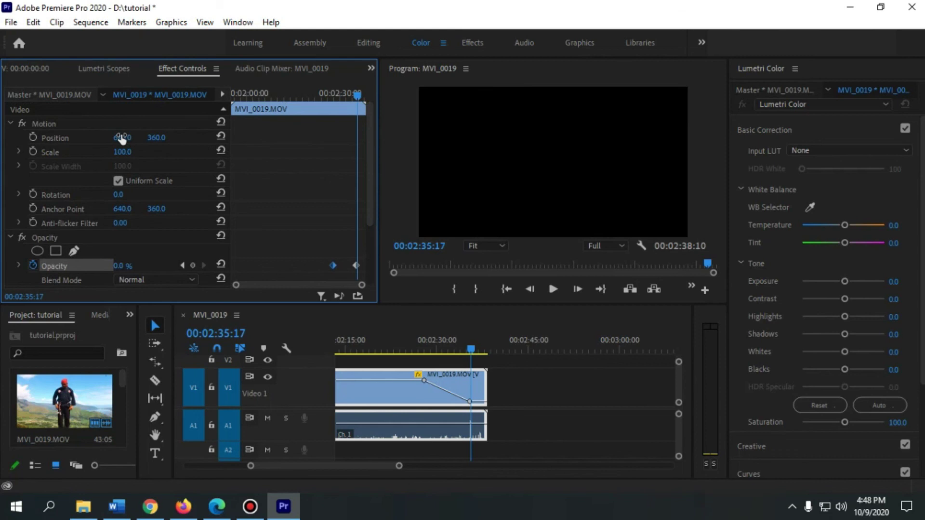
pyautogui.moveTo(395, 352); pyautogui.dragTo(376, 352)
pyautogui.click(32, 151)
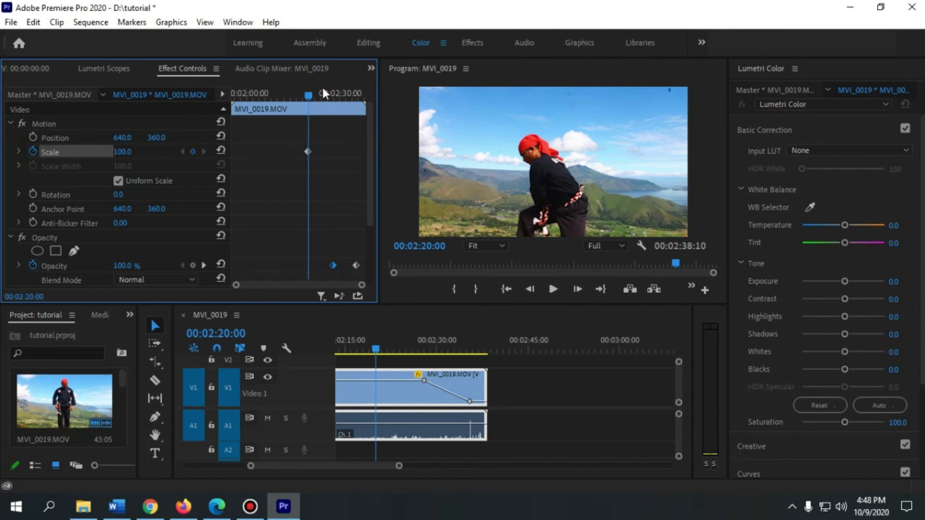
pyautogui.moveTo(306, 96); pyautogui.dragTo(311, 95)
pyautogui.moveTo(118, 152); pyautogui.dragTo(53, 140)
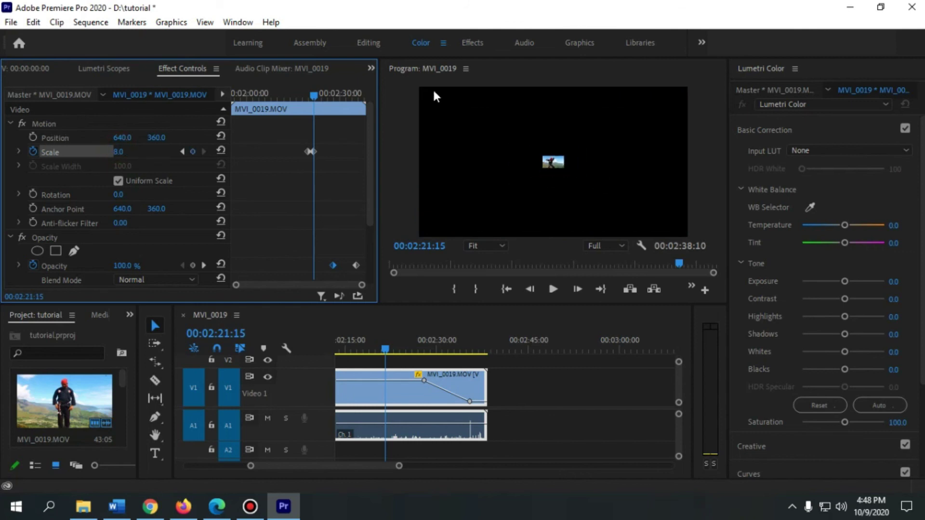
# Add scale keyframes of 160 at 00:02:23:20 and 45 at 00:02:25:24, with the position at 566, 311
pyautogui.moveTo(311, 97); pyautogui.dragTo(320, 97)
pyautogui.click(118, 152)
pyautogui.write('160')
pyautogui.press('Return')
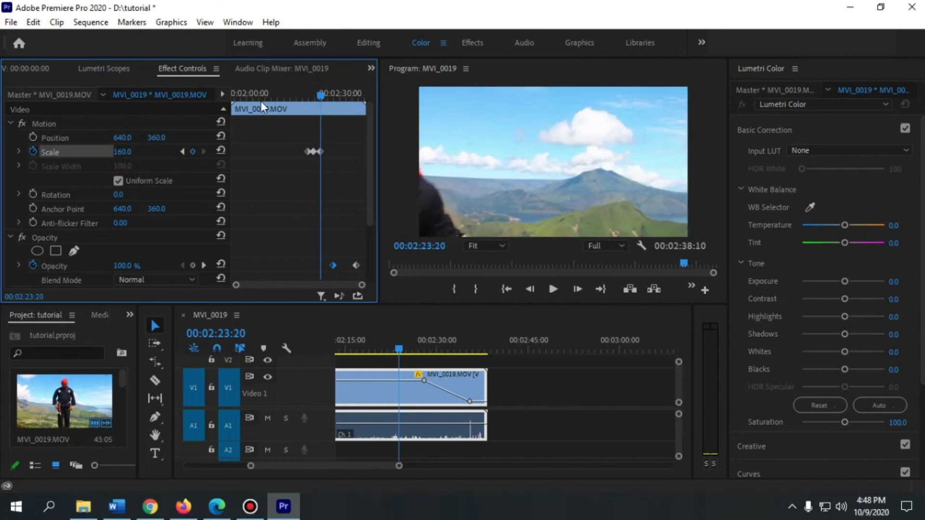
pyautogui.click(327, 99)
pyautogui.moveTo(124, 159); pyautogui.dragTo(73, 141)
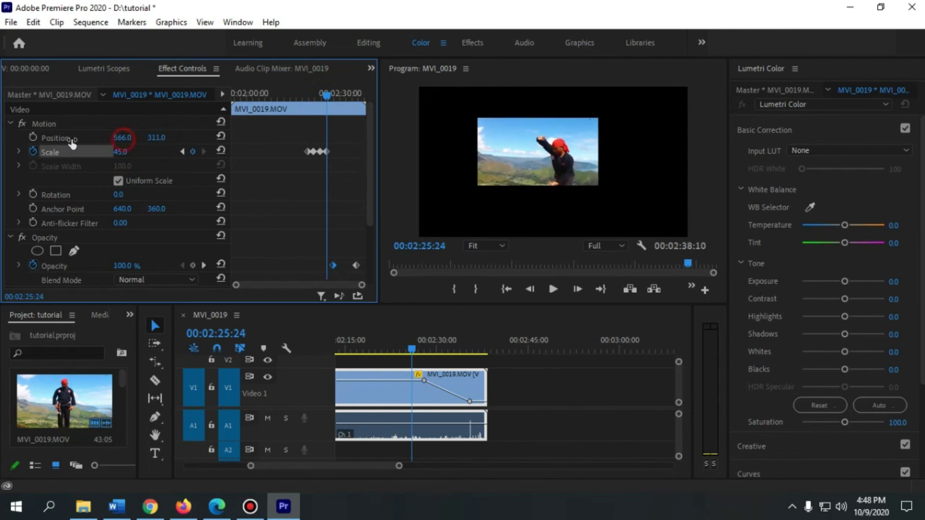
# Add a scale keyframe of 73 at 00:02:29:22 and set the clip's position to 615, 350
pyautogui.click(338, 99)
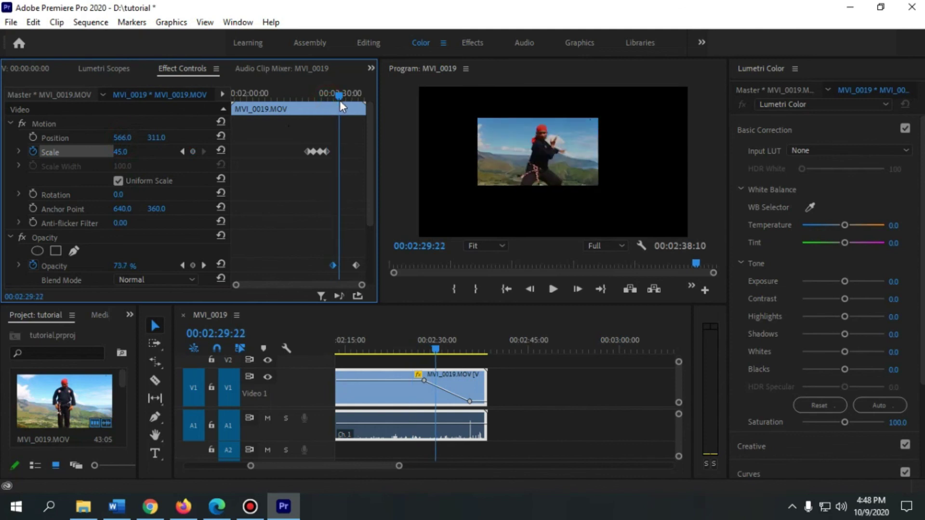
pyautogui.moveTo(119, 156); pyautogui.dragTo(144, 153)
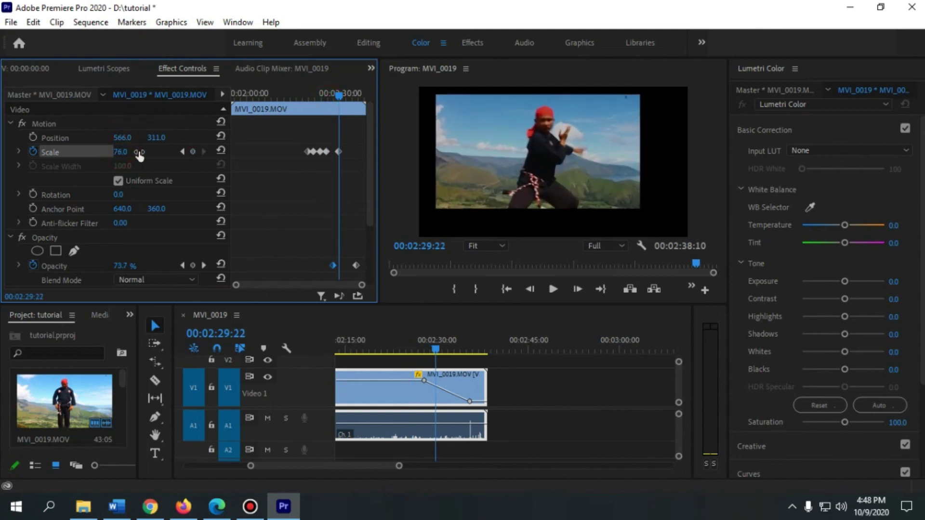
pyautogui.click(161, 135)
pyautogui.moveTo(121, 142); pyautogui.dragTo(181, 139)
# Play the final clip from before its scale keyframes to preview the zoom animation
pyautogui.moveTo(435, 349); pyautogui.dragTo(360, 346)
pyautogui.press('space')
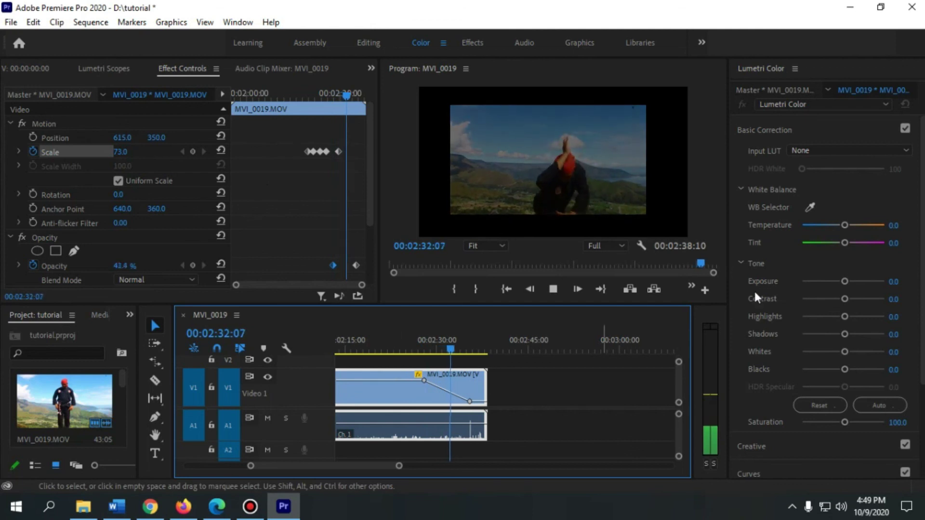
# Switch to the Effects workspace, expand the effect presets and bring up the Effect Controls
pyautogui.click(471, 42)
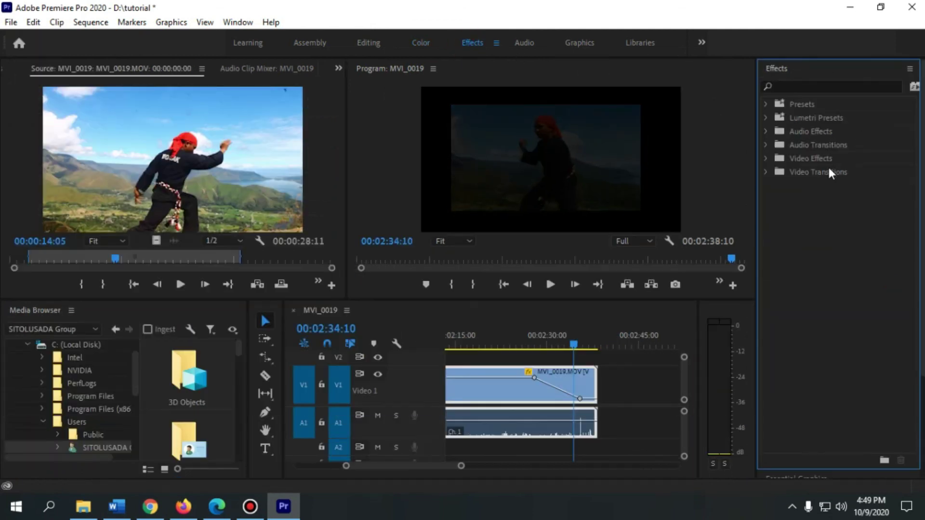
pyautogui.click(766, 104)
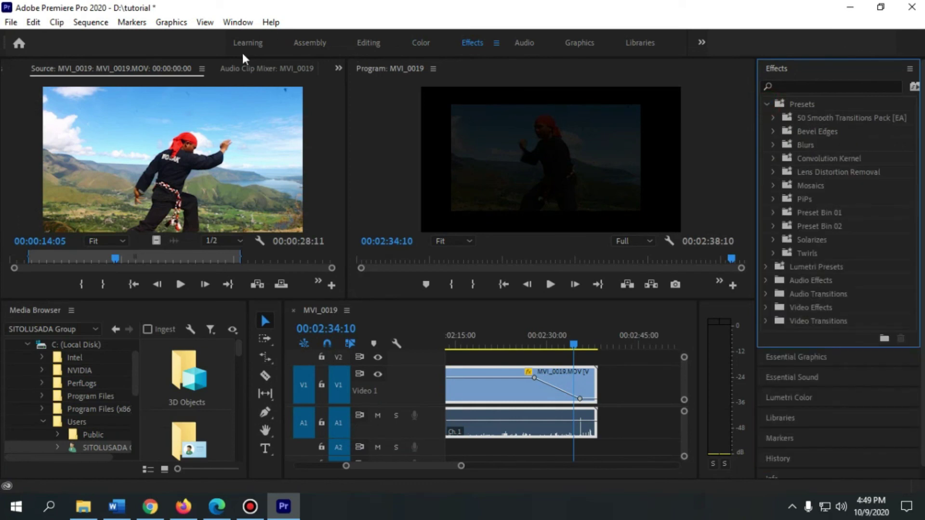
pyautogui.click(337, 69)
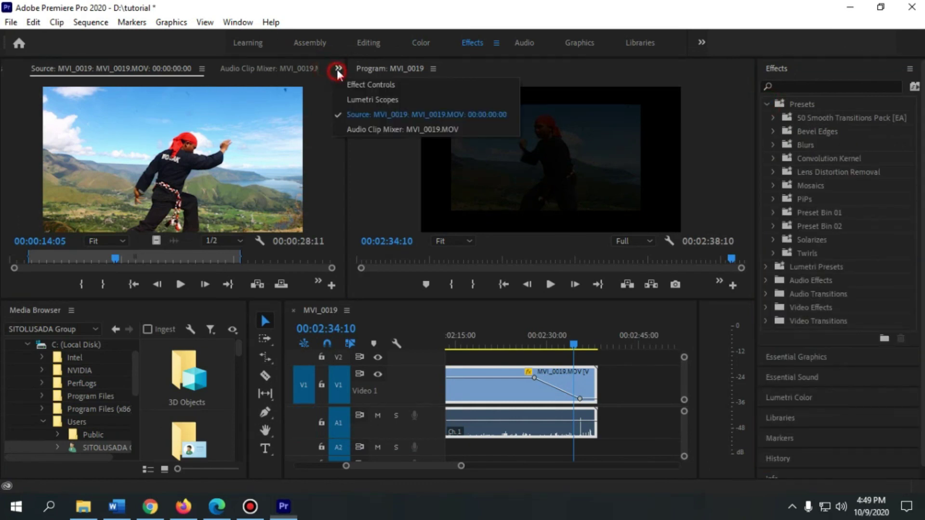
pyautogui.click(374, 85)
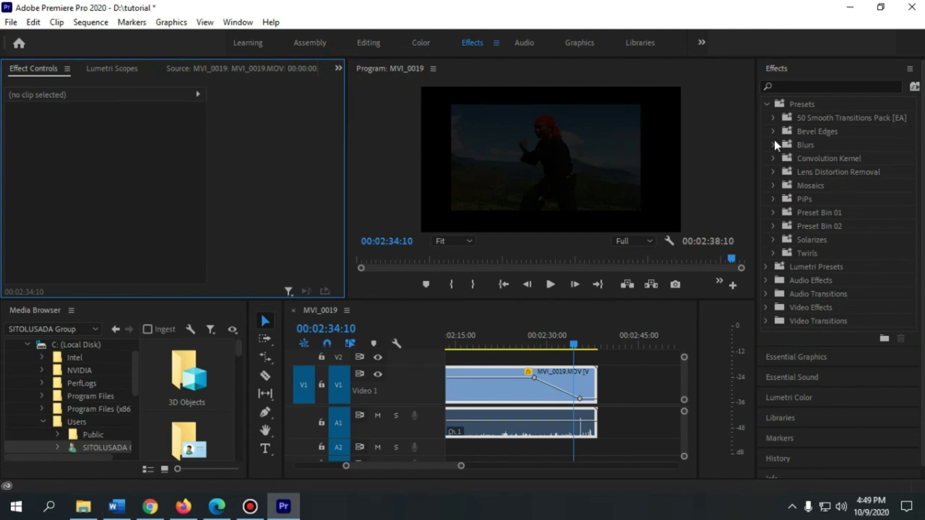
# Apply the Cross Zoom video transition to the end of the final MVI_0019.MOV clip
pyautogui.click(766, 321)
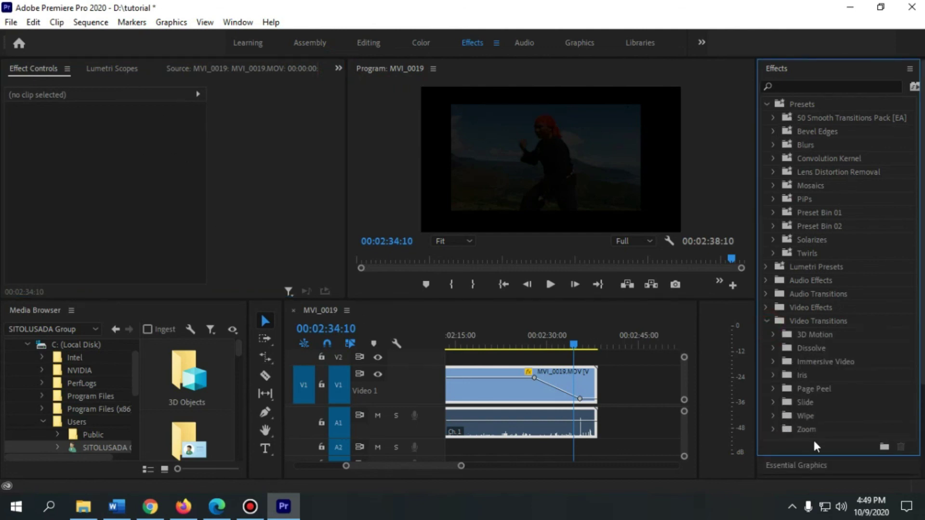
pyautogui.click(774, 429)
pyautogui.moveTo(795, 442); pyautogui.dragTo(595, 385)
pyautogui.click(596, 343)
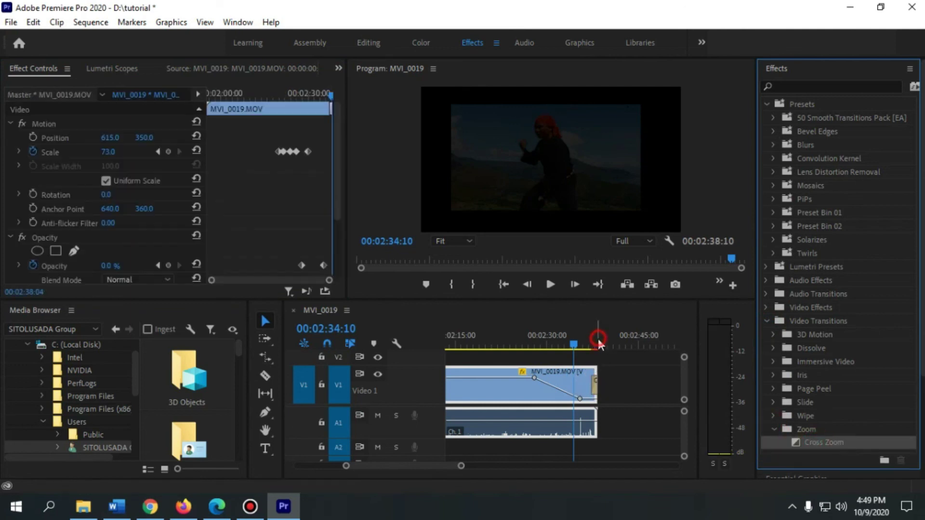
pyautogui.moveTo(338, 157); pyautogui.dragTo(364, 214)
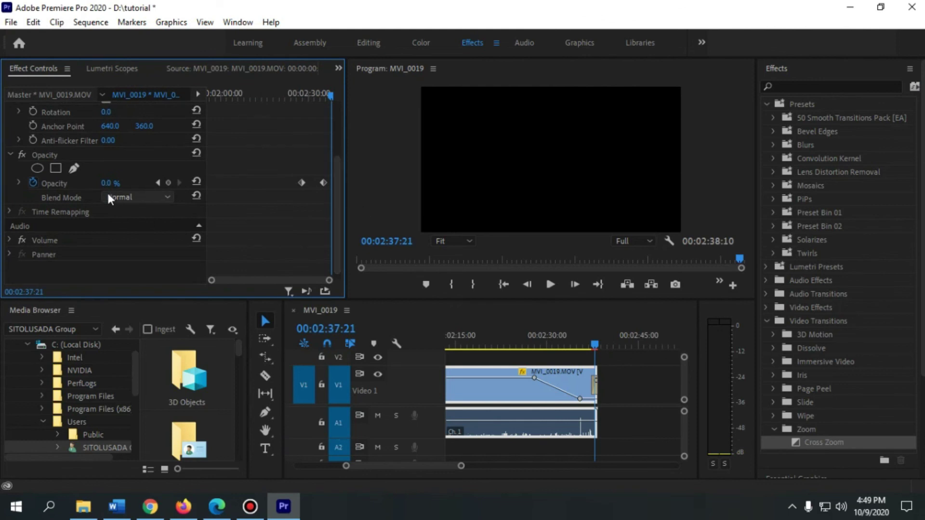
pyautogui.moveTo(344, 204); pyautogui.dragTo(185, 163)
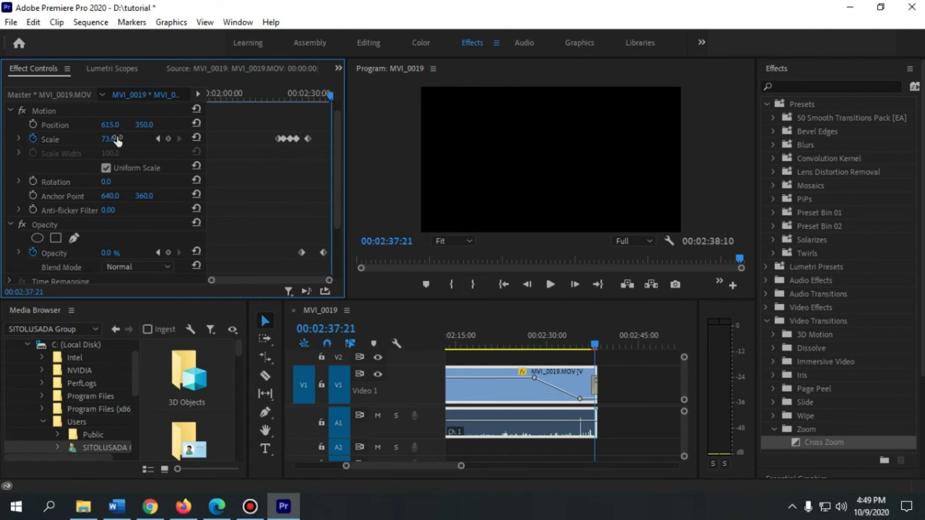
# Fit the whole sequence in the timeline and play it from 00:00:18:18
pyautogui.click(508, 344)
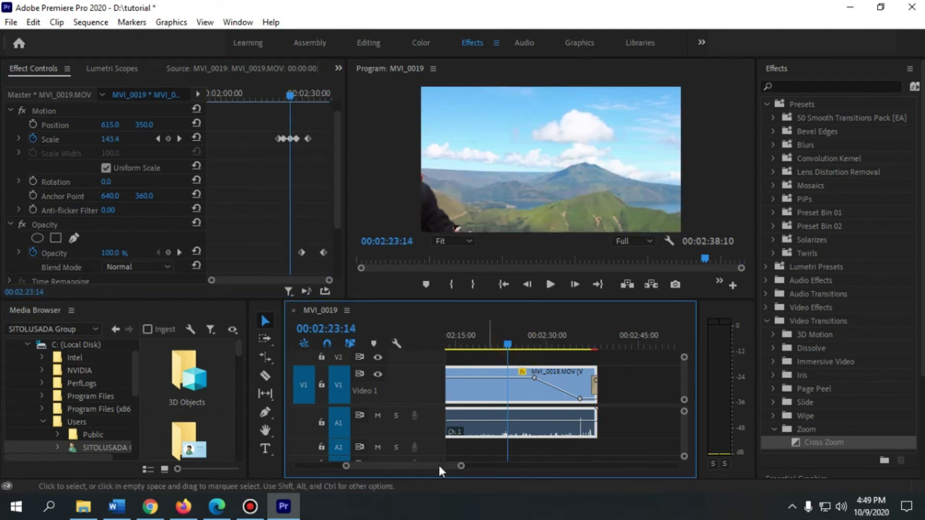
pyautogui.press('\\')
pyautogui.click(457, 336)
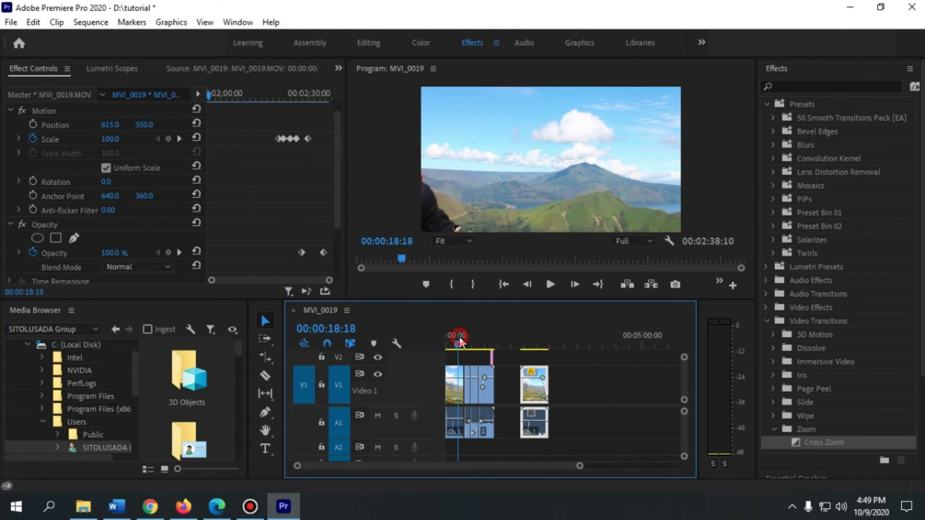
pyautogui.press('space')
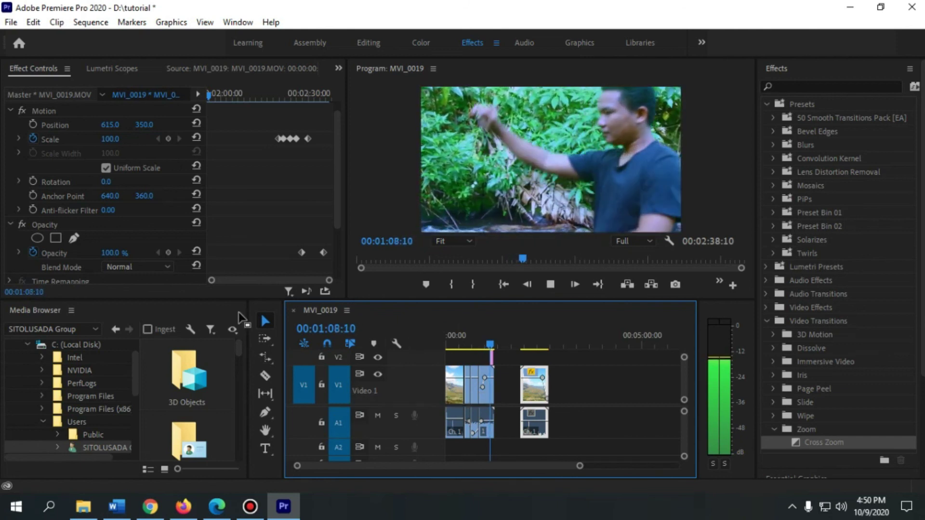
# Widen the toolbox beside the timeline so its tools are arranged in rows
pyautogui.moveTo(248, 344); pyautogui.dragTo(152, 331)
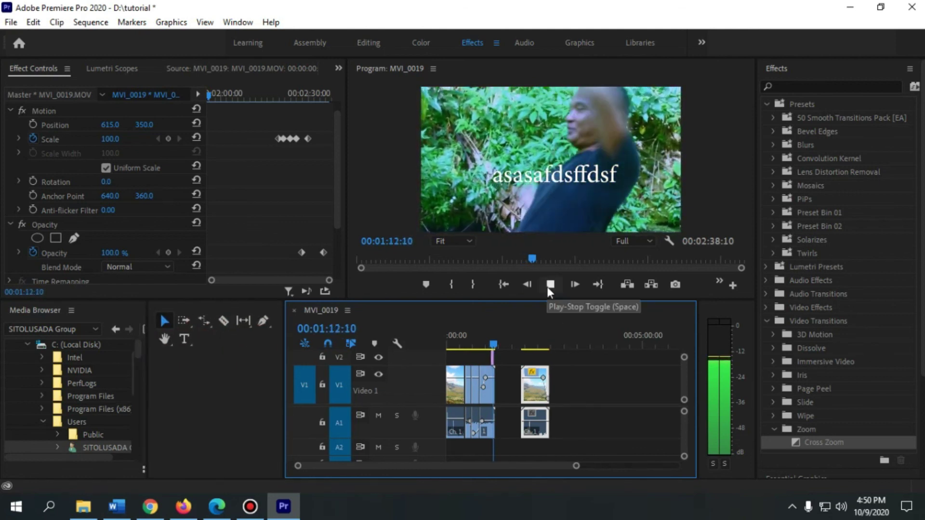